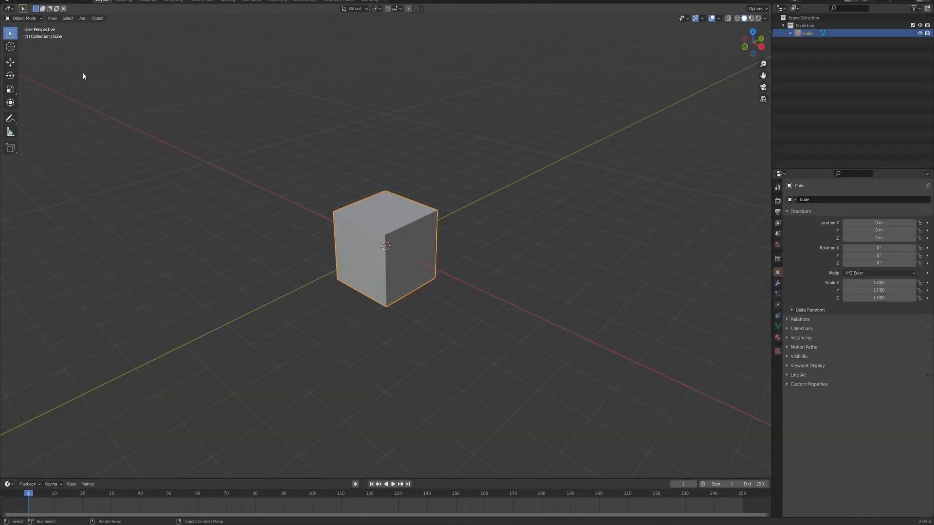
Step: Enter Edit Mode on the cube in face selection and activate the Inset Faces tool with its top face selected
{"action": "key", "text": "Tab"}
{"action": "scroll", "coordinate": [253, 146], "scroll_direction": "up", "scroll_amount": 1}
{"action": "left_click", "coordinate": [380, 226]}
{"action": "middle_click_drag", "start_coordinate": [312, 110], "coordinate": [340, 131]}
{"action": "scroll", "coordinate": [377, 173], "scroll_direction": "up", "scroll_amount": 2}
{"action": "key", "text": "3"}
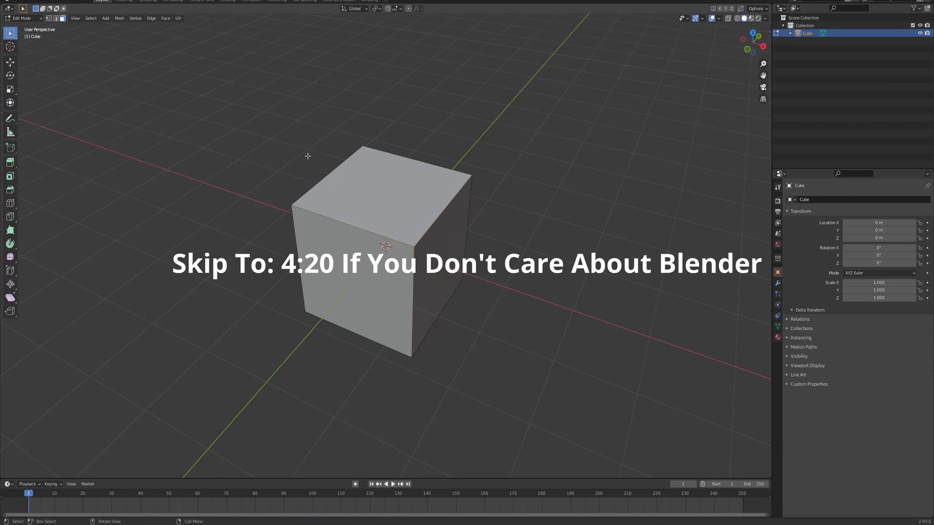
{"action": "left_click", "coordinate": [378, 179]}
{"action": "middle_click_drag", "start_coordinate": [428, 131], "coordinate": [429, 143]}
{"action": "left_click", "coordinate": [10, 176]}
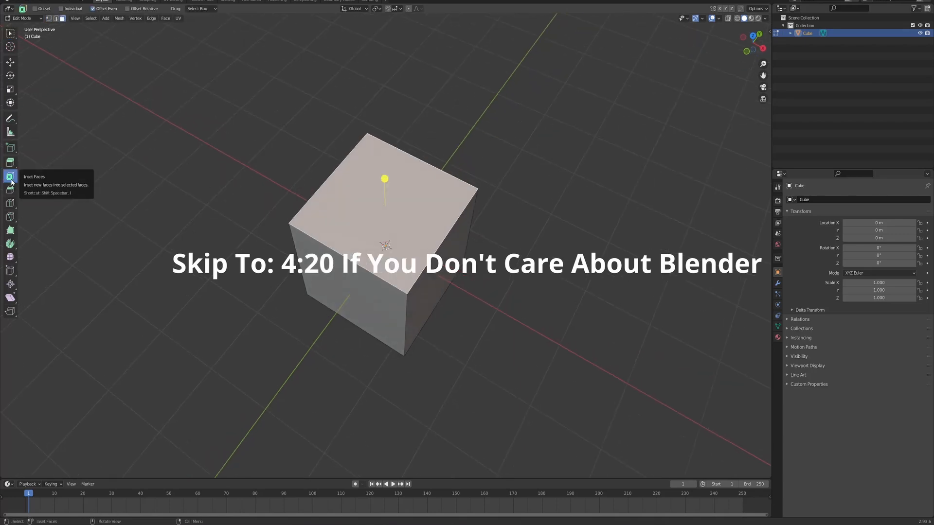
{"action": "left_click", "coordinate": [419, 277]}
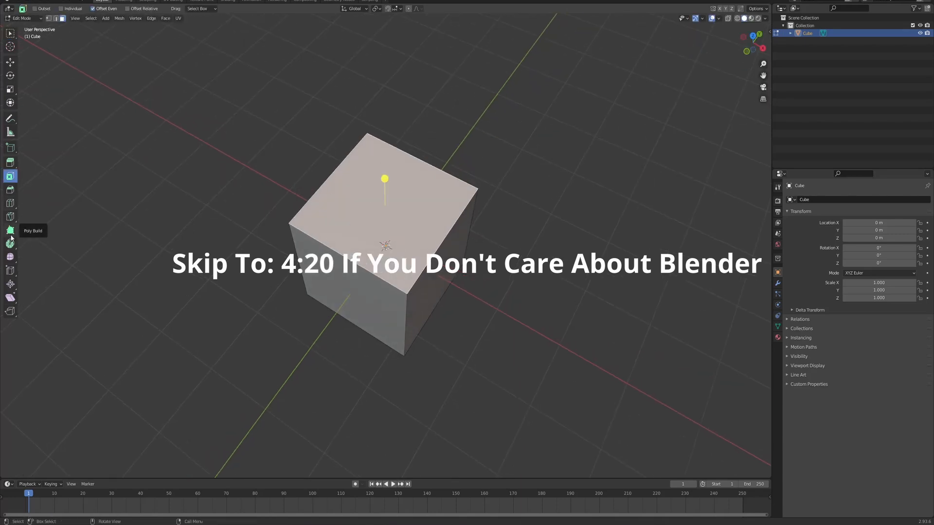
{"action": "right_click", "coordinate": [288, 233]}
{"action": "left_click", "coordinate": [300, 338]}
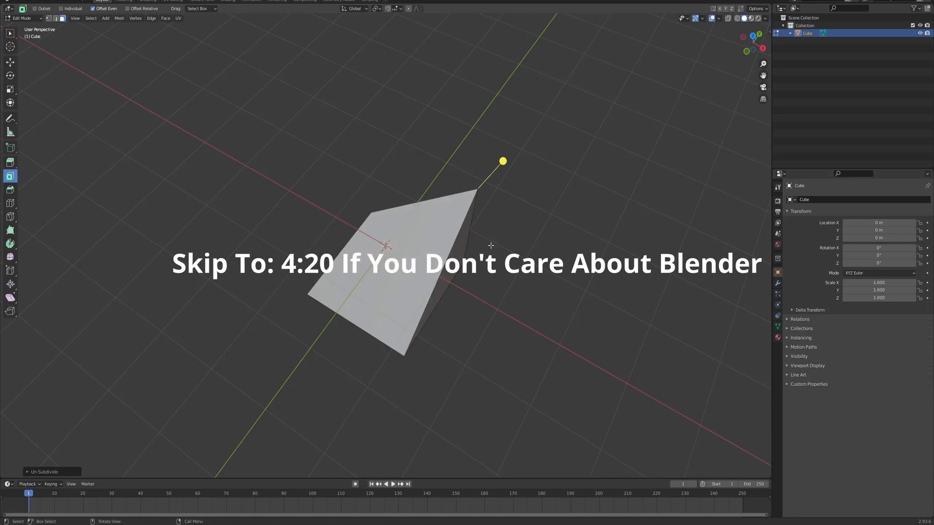
{"action": "middle_click_drag", "start_coordinate": [590, 138], "coordinate": [544, 114]}
{"action": "key", "text": "ctrl+z"}
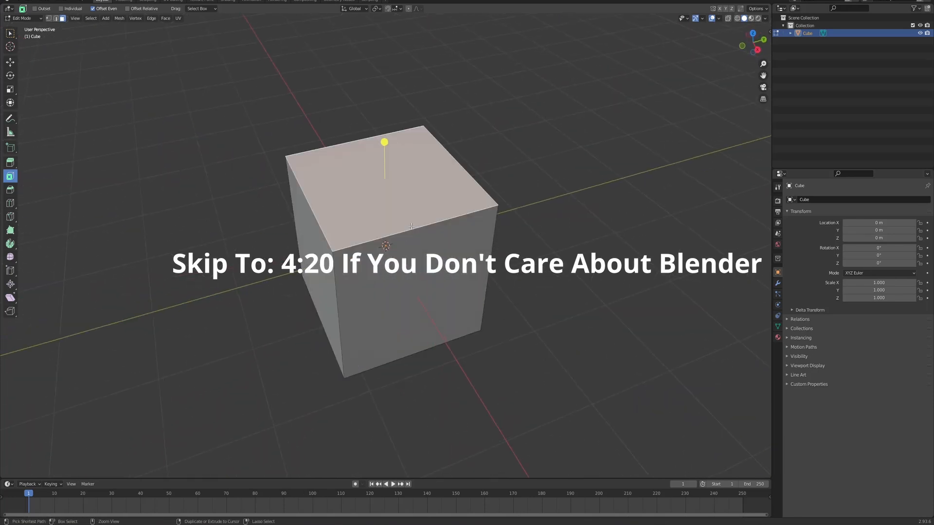
Step: Inset the cube's top face to leave an even border around a smaller inner face
{"action": "right_click", "coordinate": [408, 179]}
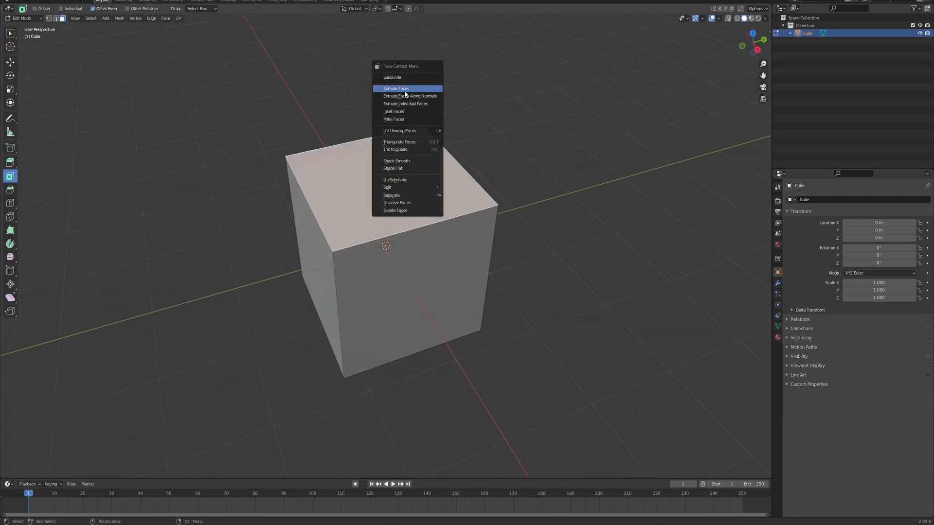
{"action": "left_click", "coordinate": [413, 112]}
{"action": "left_click", "coordinate": [434, 177]}
{"action": "middle_click_drag", "start_coordinate": [499, 130], "coordinate": [480, 103]}
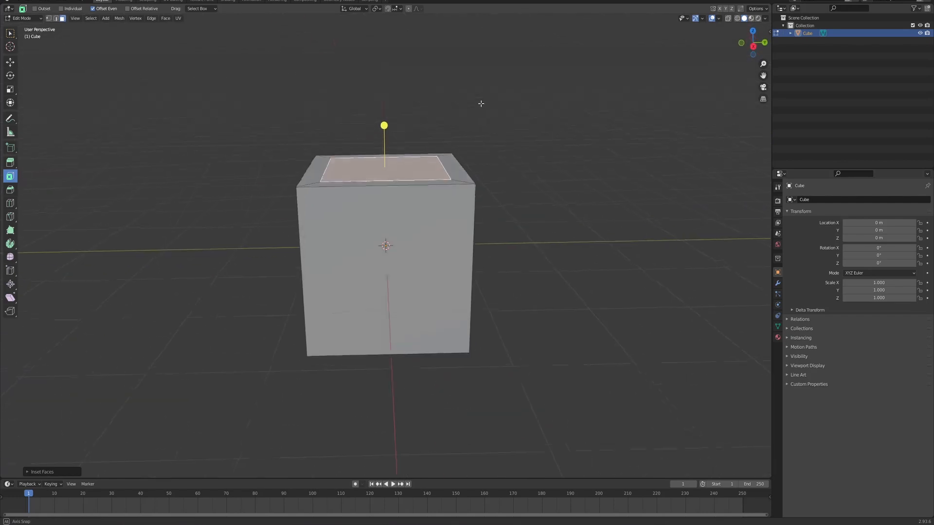
Step: Extrude the inset top face upward to form a smaller raised block on the cube, keeping its top face selected
{"action": "left_click", "coordinate": [10, 63]}
{"action": "left_click_drag", "start_coordinate": [383, 133], "coordinate": [382, 98]}
{"action": "key", "text": "ctrl+z"}
{"action": "key", "text": "e"}
{"action": "left_click", "coordinate": [382, 133]}
{"action": "left_click", "coordinate": [485, 85]}
{"action": "middle_click_drag", "start_coordinate": [485, 86], "coordinate": [414, 127]}
{"action": "left_click", "coordinate": [408, 143]}
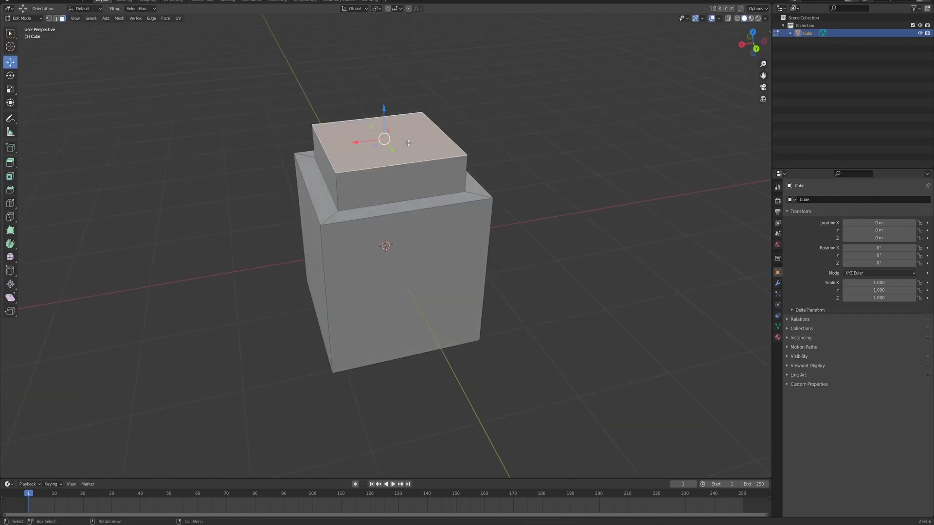
{"action": "right_click", "coordinate": [407, 142]}
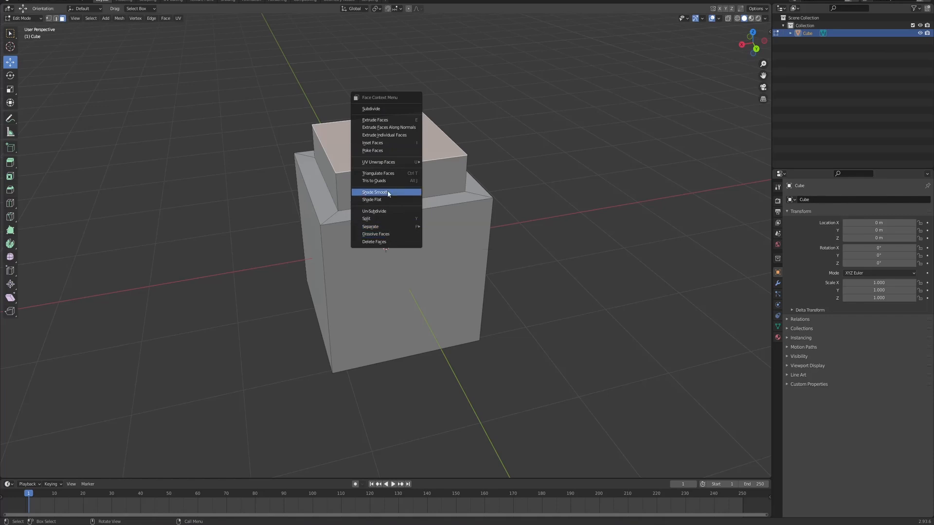
{"action": "left_click", "coordinate": [389, 146]}
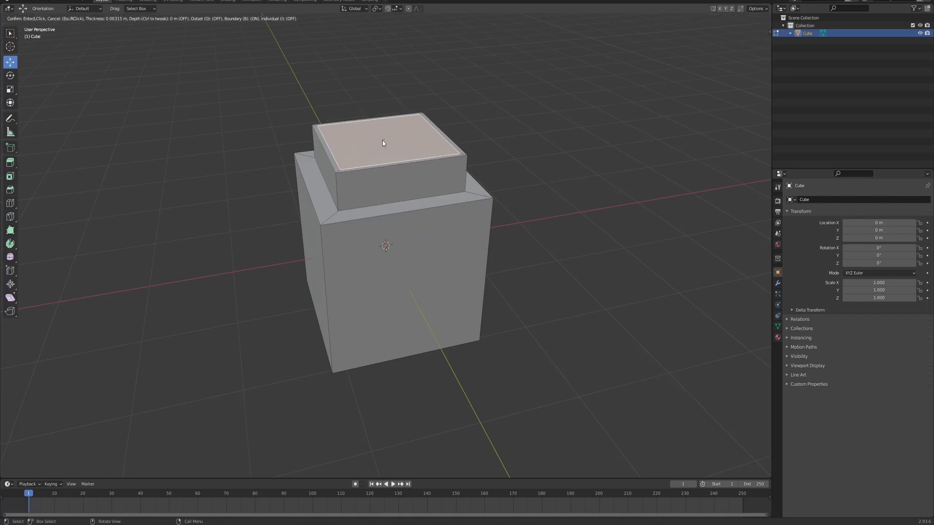
{"action": "left_click", "coordinate": [388, 146]}
{"action": "left_click_drag", "start_coordinate": [384, 108], "coordinate": [383, 136]}
{"action": "key", "text": "ctrl+z"}
{"action": "key", "text": "ctrl+z"}
Step: Inset the raised block's top face from the top view to form a wide rim
{"action": "scroll", "coordinate": [502, 75], "scroll_direction": "up", "scroll_amount": 2}
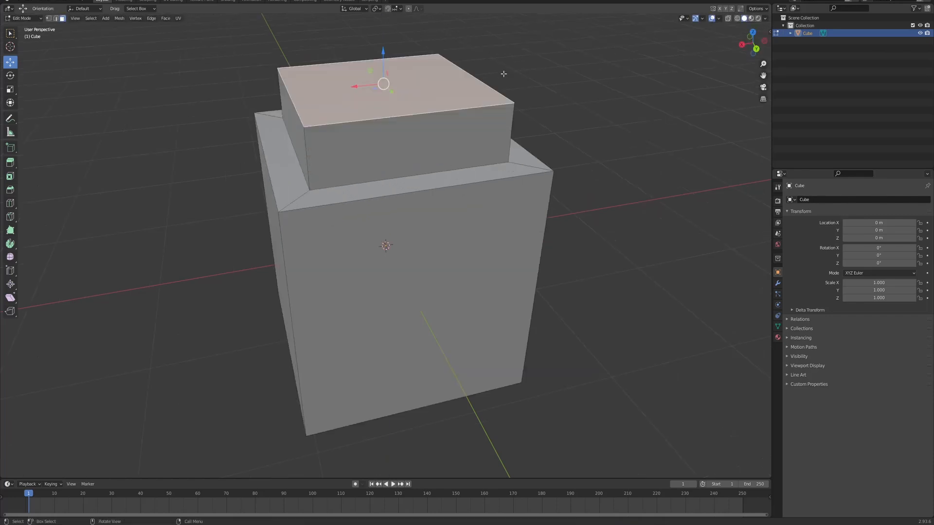
{"action": "left_click", "coordinate": [502, 75]}
{"action": "middle_click_drag", "start_coordinate": [504, 76], "coordinate": [510, 122]}
{"action": "left_click", "coordinate": [752, 38]}
{"action": "right_click", "coordinate": [395, 211]}
{"action": "left_click", "coordinate": [410, 209]}
{"action": "right_click", "coordinate": [409, 210]}
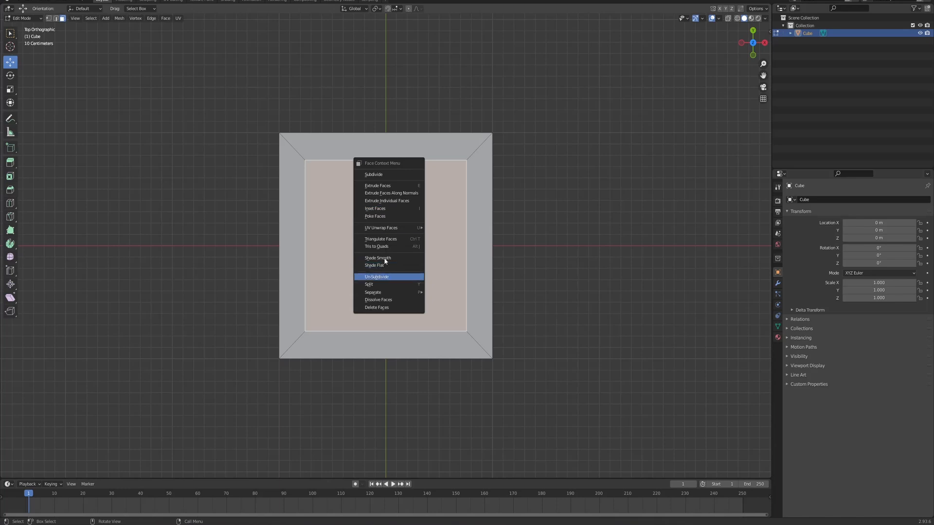
{"action": "mouse_move", "coordinate": [388, 229]}
{"action": "left_click", "coordinate": [388, 209]}
{"action": "left_click", "coordinate": [384, 242]}
Step: Extrude the inner top face and move it down into the raised block to hollow out a square recess
{"action": "middle_click_drag", "start_coordinate": [515, 170], "coordinate": [477, 102]}
{"action": "scroll", "coordinate": [477, 101], "scroll_direction": "up", "scroll_amount": 2}
{"action": "key", "text": "e"}
{"action": "right_click", "coordinate": [477, 101]}
{"action": "left_click_drag", "start_coordinate": [385, 19], "coordinate": [385, 69]}
{"action": "middle_click_drag", "start_coordinate": [303, 56], "coordinate": [251, 74]}
{"action": "left_click", "coordinate": [250, 73]}
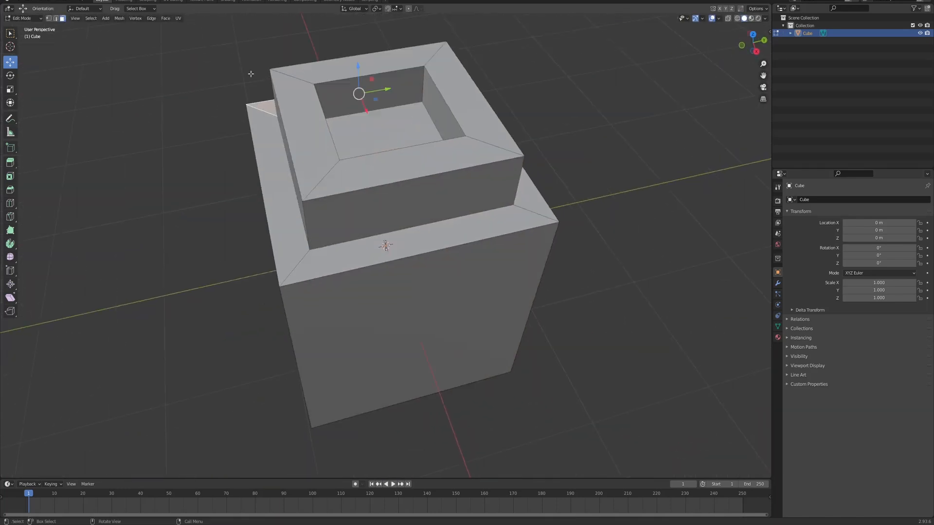
Step: Examine the hollowed model from several sides in Object Mode and return to Edit Mode
{"action": "scroll", "coordinate": [340, 117], "scroll_direction": "down", "scroll_amount": 4}
{"action": "middle_click_drag", "start_coordinate": [365, 124], "coordinate": [410, 142]}
{"action": "key", "text": "Tab"}
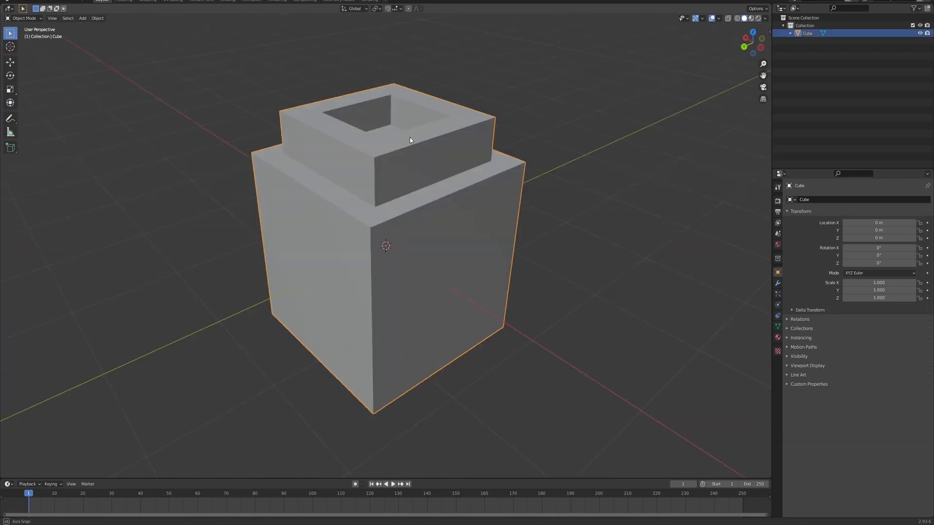
{"action": "scroll", "coordinate": [414, 167], "scroll_direction": "down", "scroll_amount": 4}
{"action": "scroll", "coordinate": [414, 167], "scroll_direction": "up", "scroll_amount": 3}
{"action": "left_click", "coordinate": [413, 164]}
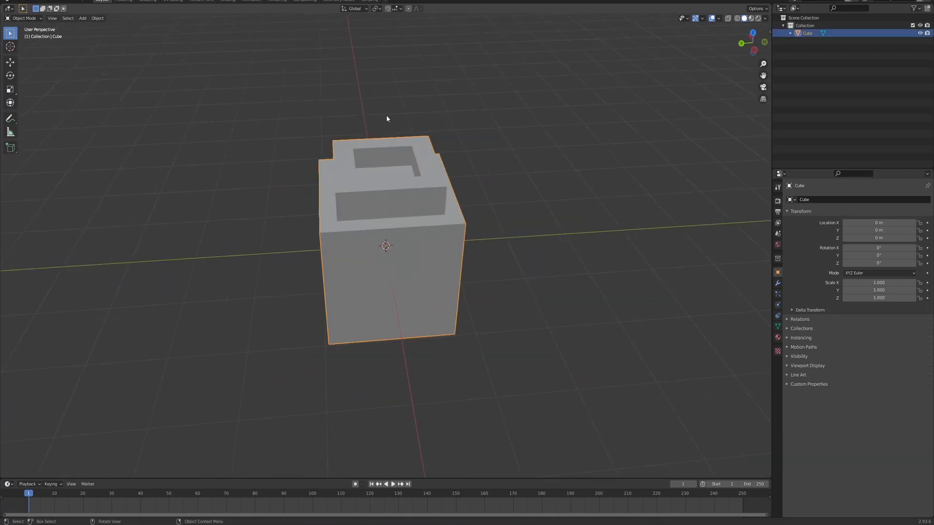
{"action": "key", "text": "Tab"}
{"action": "middle_click_drag", "start_coordinate": [442, 108], "coordinate": [357, 197]}
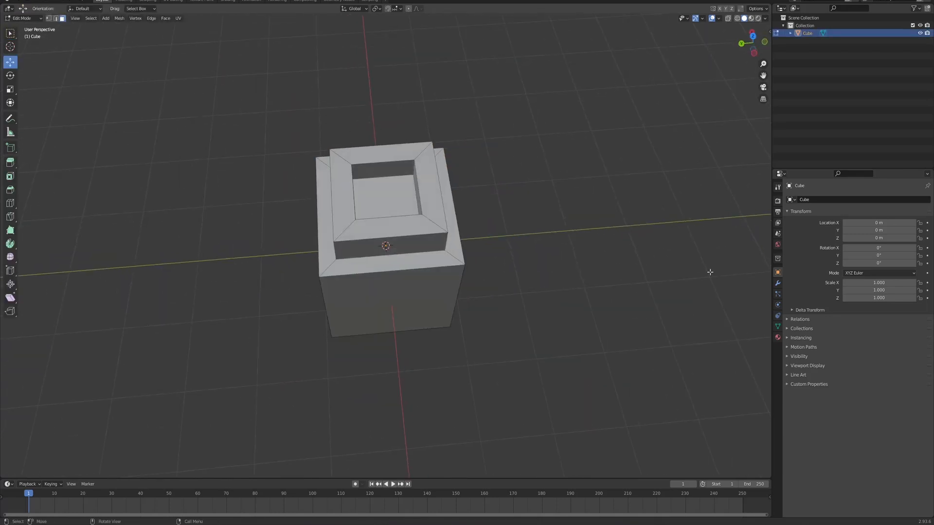
Step: Set the cube material's Specular to 0.264 and show the model in Material Preview shading
{"action": "left_click", "coordinate": [777, 337]}
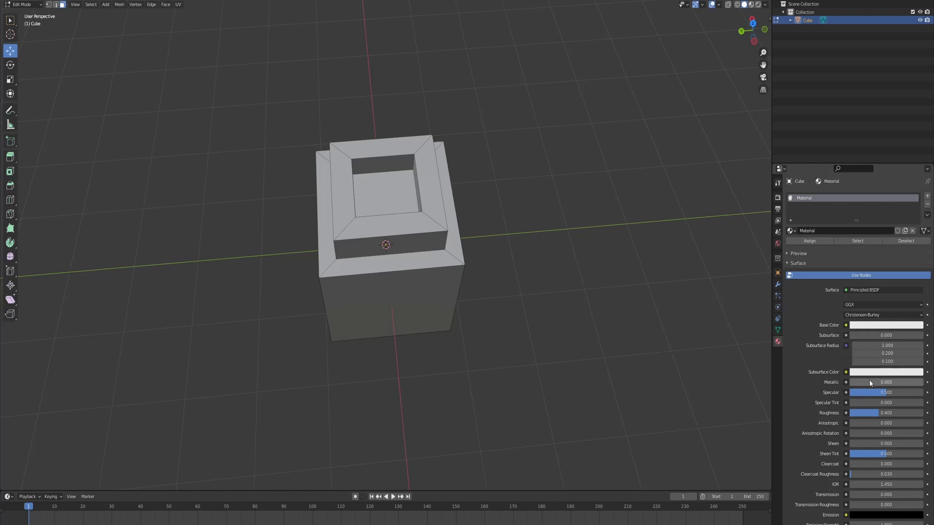
{"action": "left_click_drag", "start_coordinate": [871, 393], "coordinate": [853, 392]}
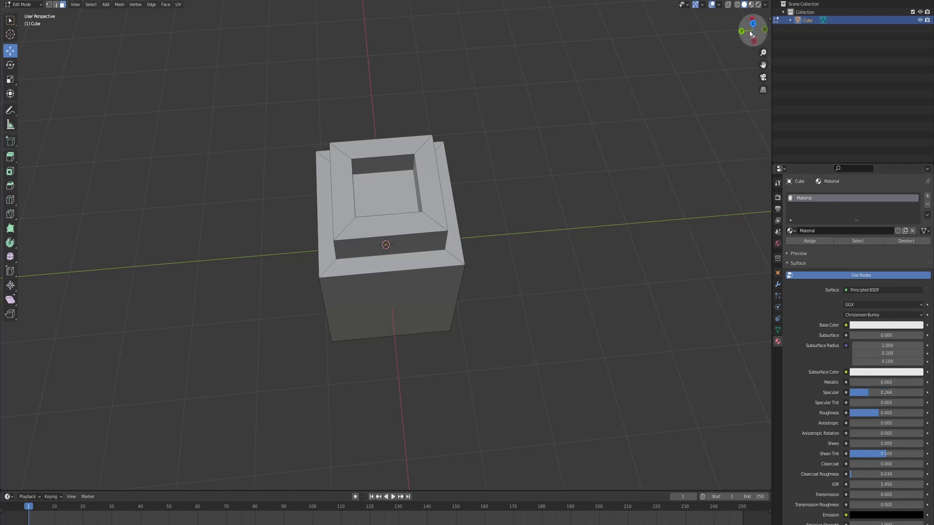
{"action": "left_click", "coordinate": [751, 4]}
{"action": "mouse_move", "coordinate": [550, 179]}
{"action": "middle_mouse_down"}
{"action": "mouse_move", "coordinate": [573, 137]}
{"action": "mouse_move", "coordinate": [575, 211]}
{"action": "middle_mouse_up"}
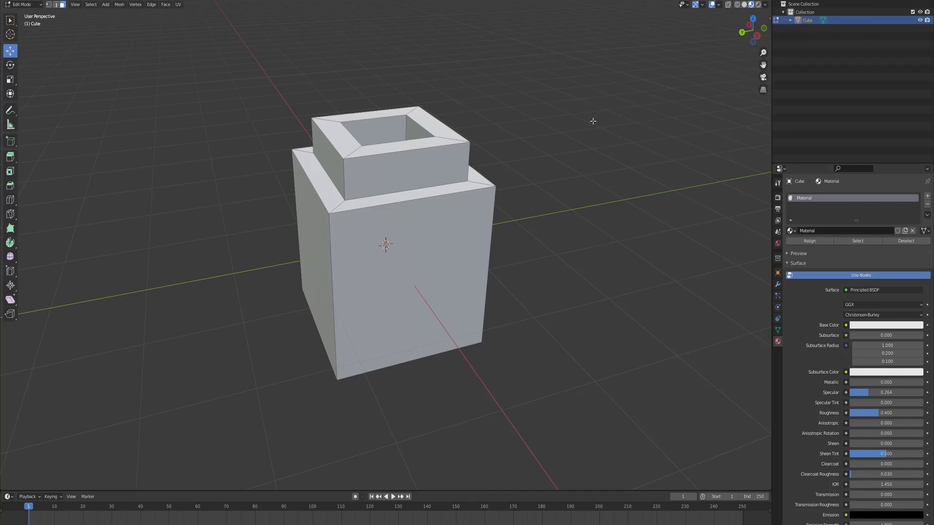
{"action": "middle_click_drag", "start_coordinate": [592, 122], "coordinate": [570, 138]}
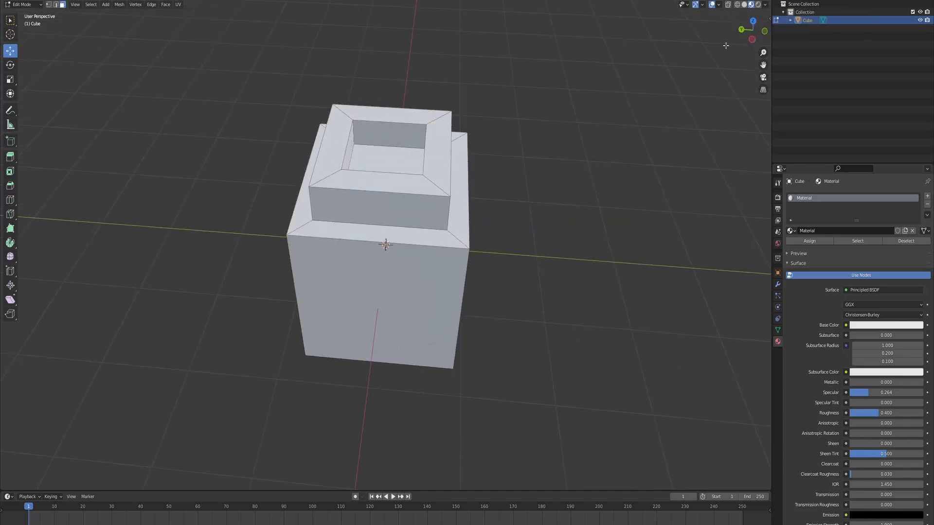
{"action": "left_click", "coordinate": [745, 5]}
{"action": "left_click", "coordinate": [750, 5]}
{"action": "middle_click_drag", "start_coordinate": [537, 85], "coordinate": [579, 95]}
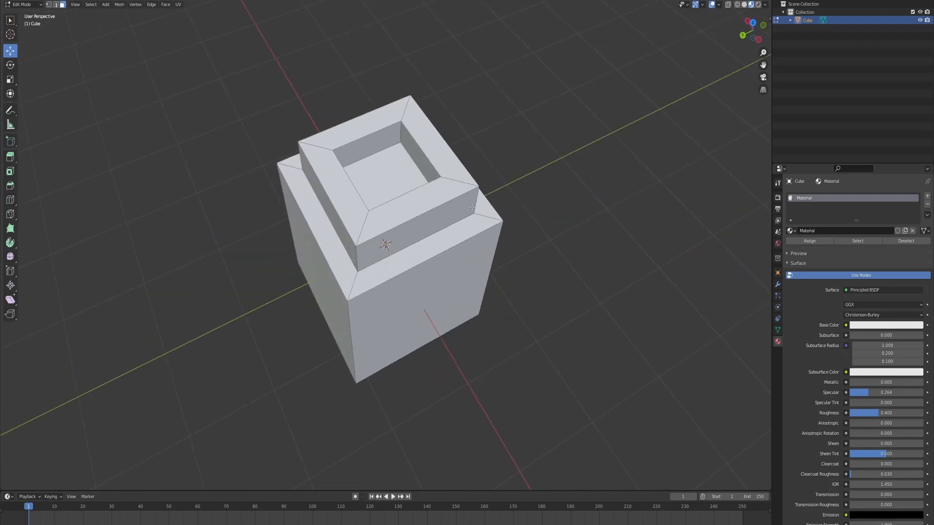
{"action": "middle_click_drag", "start_coordinate": [472, 207], "coordinate": [576, 192]}
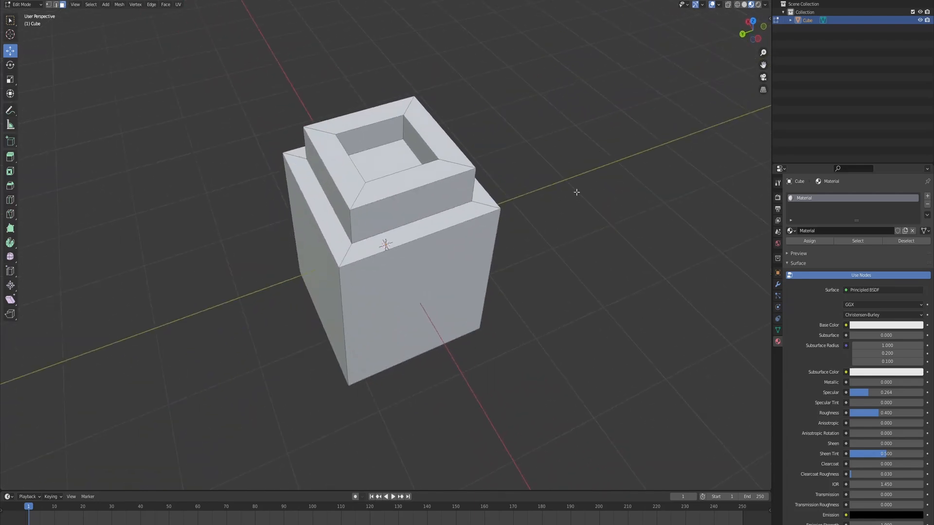
Step: Rename the cube's material to Primary
{"action": "left_click", "coordinate": [835, 232]}
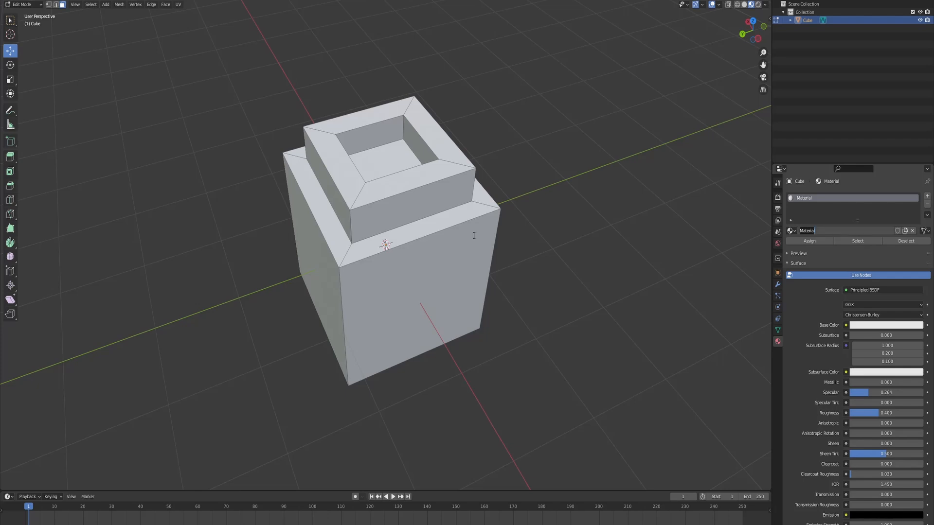
{"action": "type", "text": "Pr"}
{"action": "type", "text": "imat"}
{"action": "type", "text": "ary"}
{"action": "key", "text": "Return"}
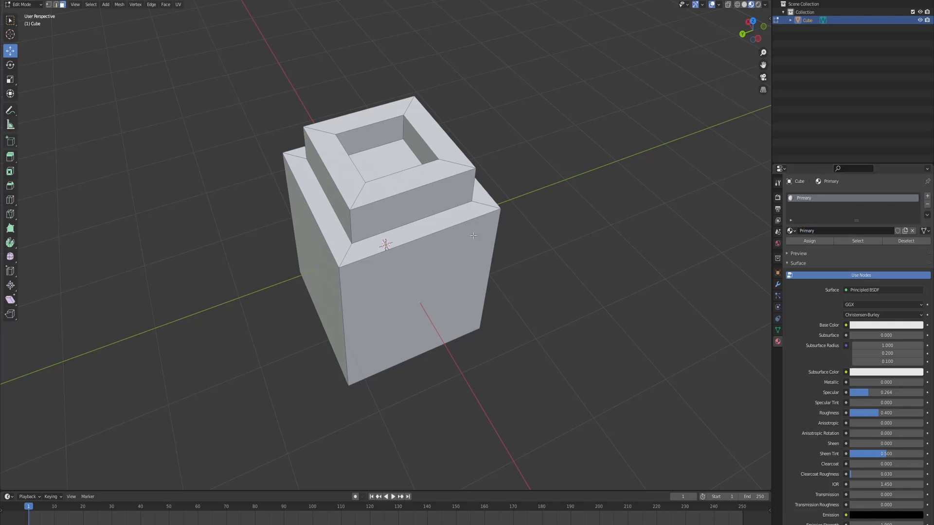
Step: Select the face loops of the lower ledge, the raised block's outer sides and its top rim together
{"action": "middle_click_drag", "start_coordinate": [454, 133], "coordinate": [571, 183]}
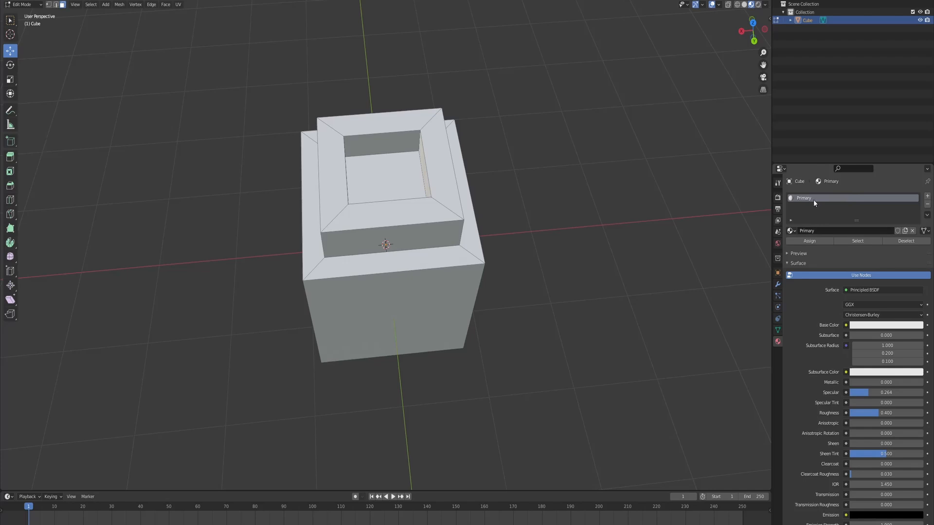
{"action": "middle_click_drag", "start_coordinate": [507, 132], "coordinate": [546, 222]}
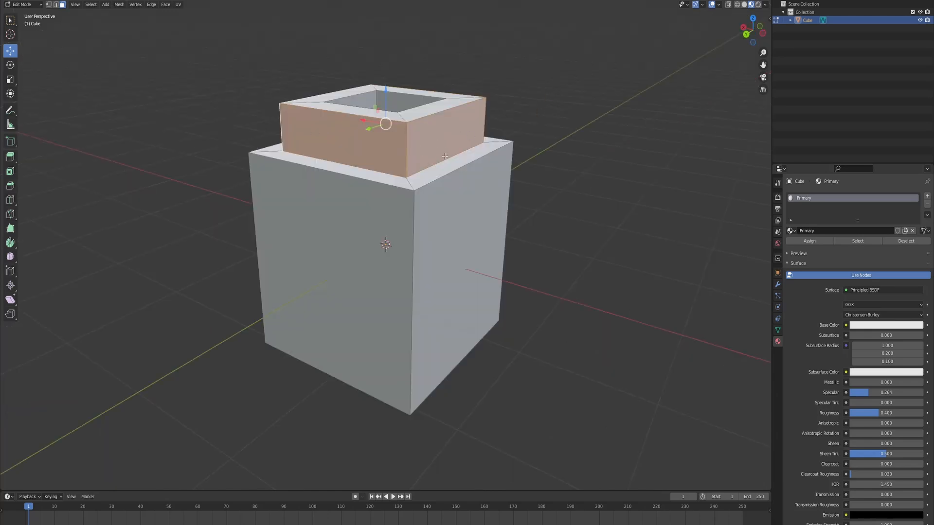
{"action": "left_click", "coordinate": [365, 171], "text": "alt"}
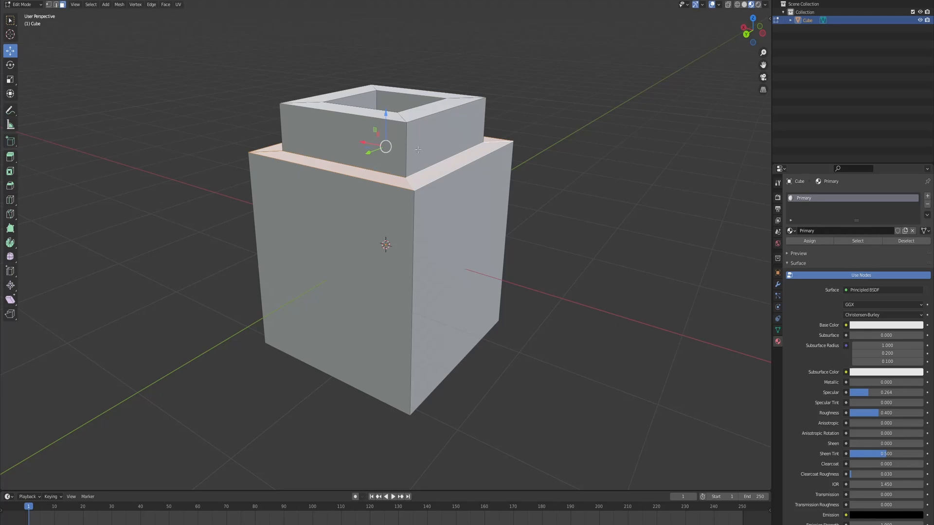
{"action": "middle_click_drag", "start_coordinate": [605, 20], "coordinate": [599, 31]}
{"action": "left_click", "coordinate": [400, 161], "text": "alt+shift"}
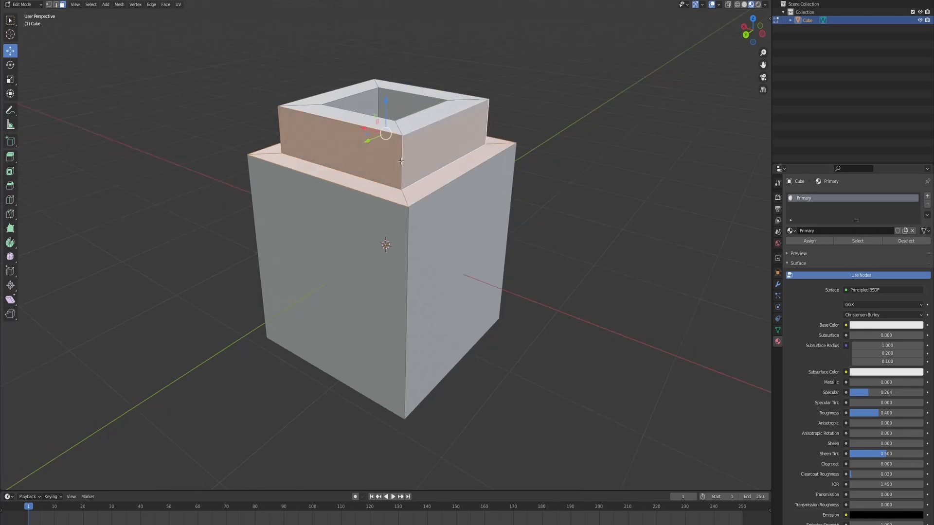
{"action": "middle_click_drag", "start_coordinate": [415, 130], "coordinate": [557, 118]}
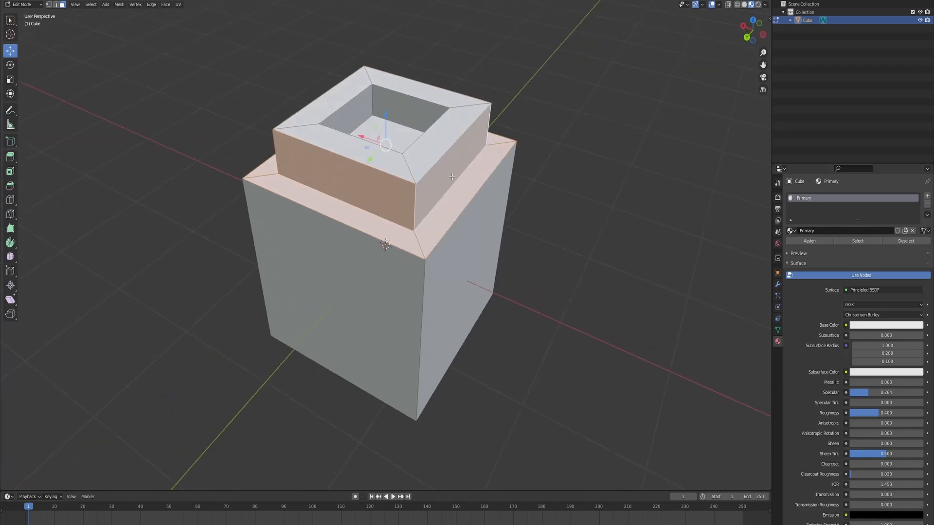
{"action": "left_click", "coordinate": [403, 165], "text": "alt+shift"}
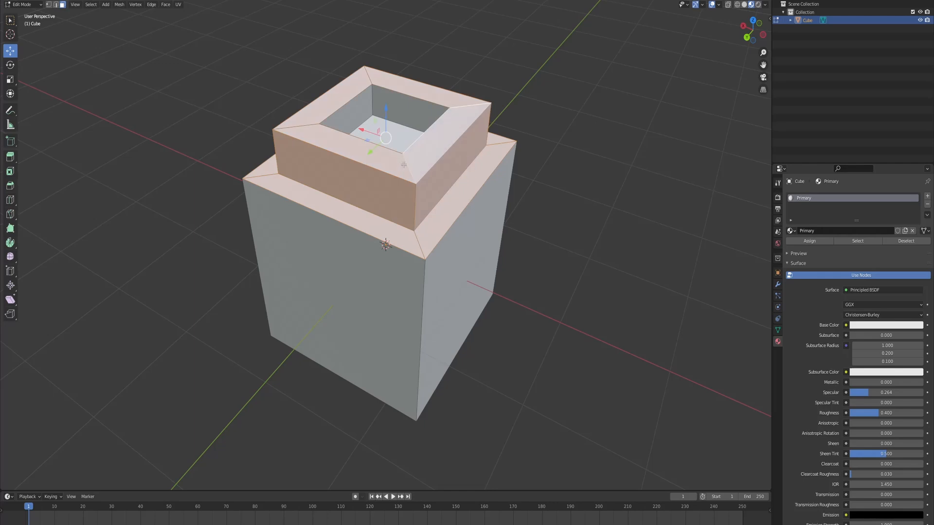
{"action": "middle_click_drag", "start_coordinate": [484, 100], "coordinate": [561, 91]}
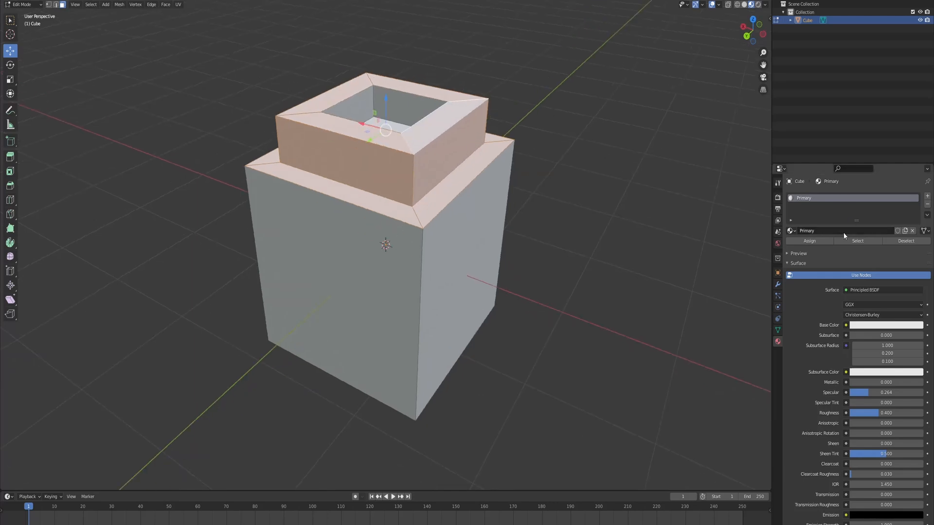
Step: Add a second material slot to the cube and create a new material in it named Trim1
{"action": "left_click", "coordinate": [929, 197]}
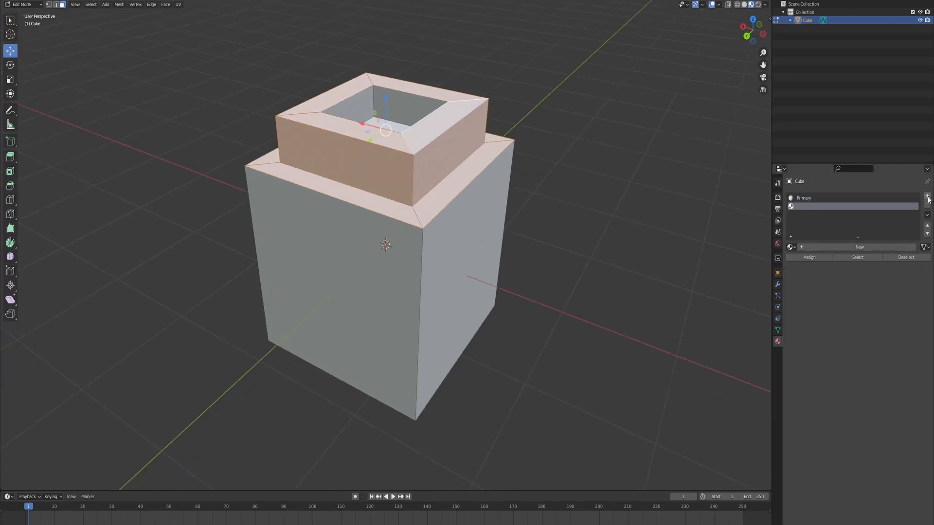
{"action": "left_click", "coordinate": [815, 247]}
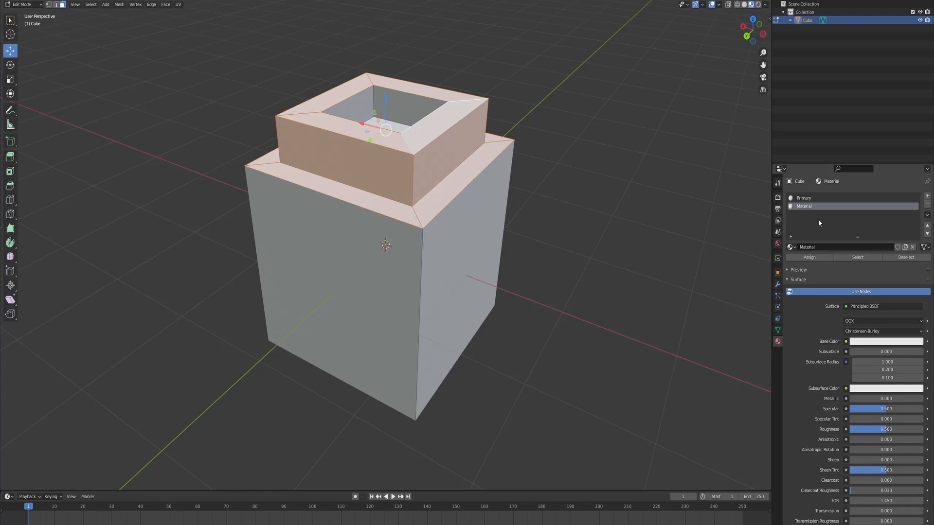
{"action": "left_click", "coordinate": [825, 246]}
{"action": "type", "text": "Time"}
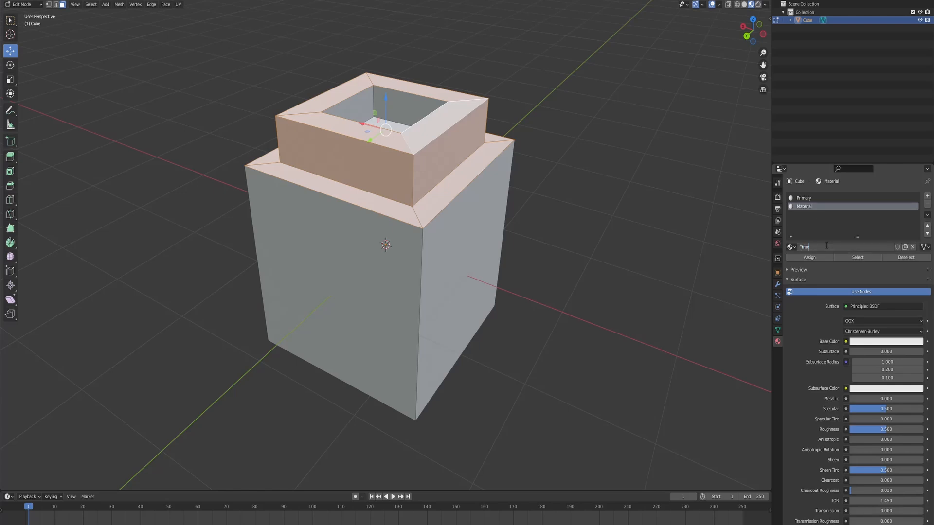
{"action": "key", "text": "BackSpace"}
{"action": "key", "text": "BackSpace"}
{"action": "key", "text": "BackSpace"}
{"action": "type", "text": "rim1"}
{"action": "key", "text": "Return"}
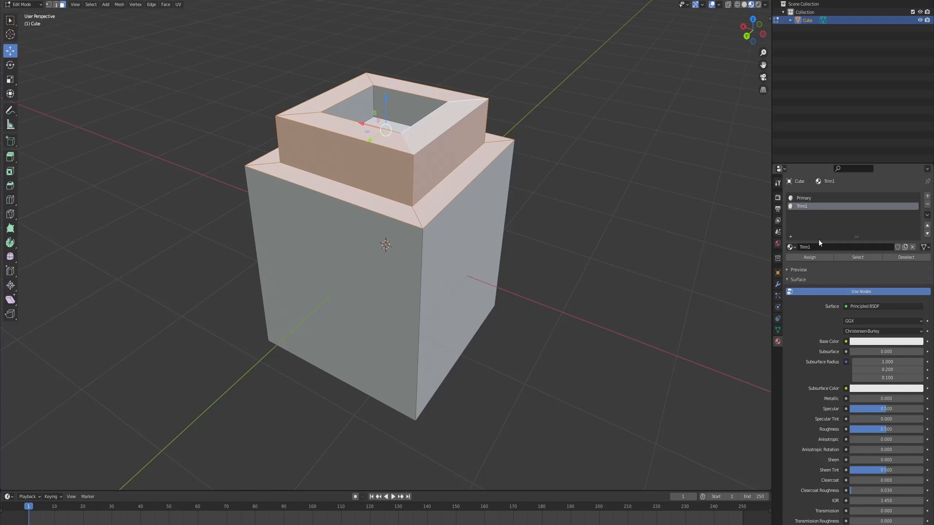
Step: Set the Trim1 material's base color to black
{"action": "left_click", "coordinate": [886, 342]}
{"action": "left_click", "coordinate": [874, 342]}
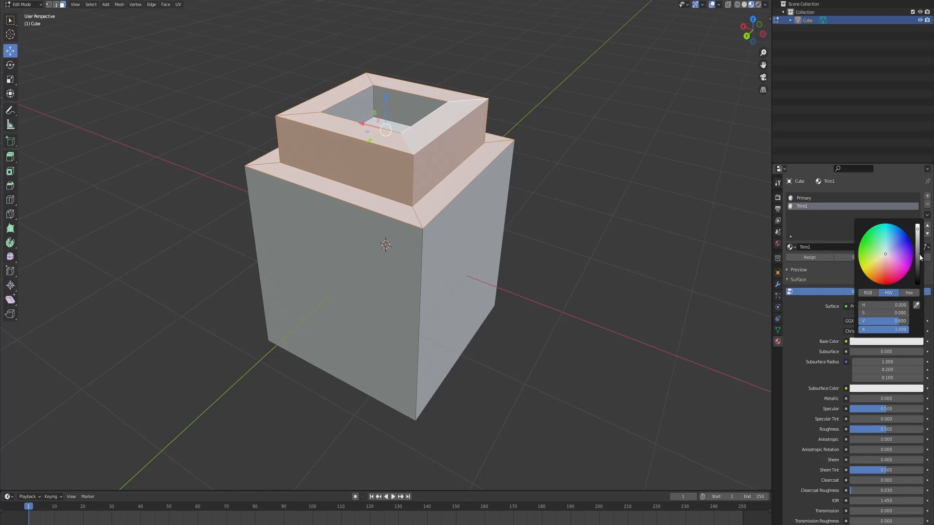
{"action": "mouse_move", "coordinate": [916, 257]}
{"action": "left_mouse_down"}
{"action": "mouse_move", "coordinate": [917, 282]}
{"action": "mouse_move", "coordinate": [917, 266]}
{"action": "mouse_move", "coordinate": [886, 279]}
{"action": "mouse_move", "coordinate": [917, 281]}
{"action": "left_mouse_up"}
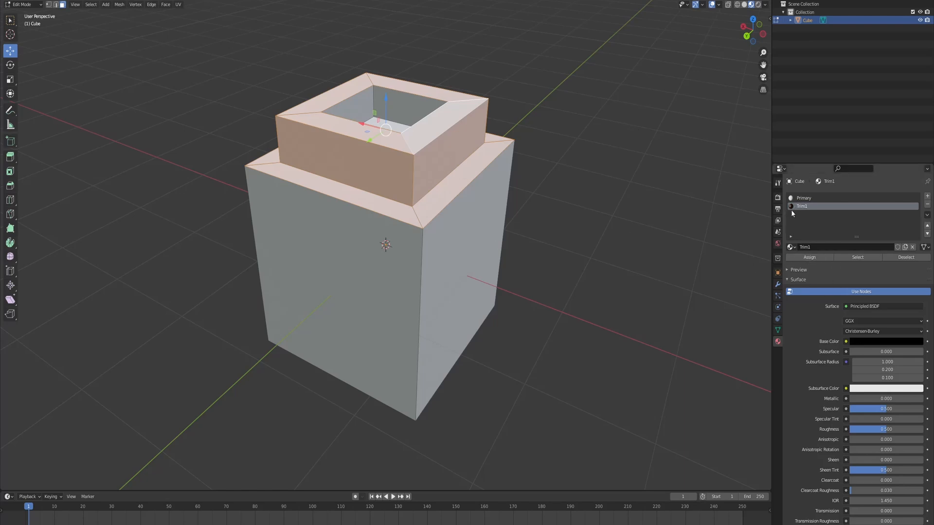
Step: Show the Trim1 material preview and compare it on different preview shapes, including flat and sphere
{"action": "left_click", "coordinate": [801, 267]}
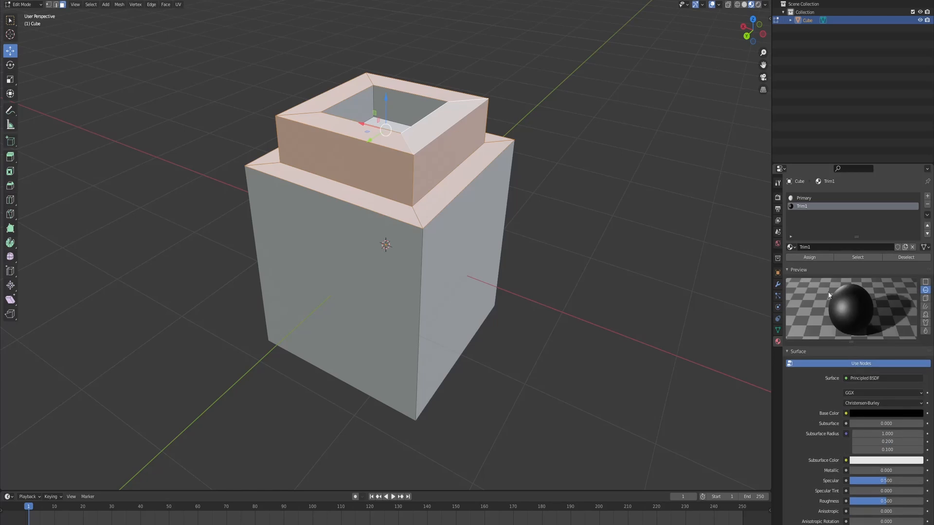
{"action": "left_click", "coordinate": [925, 282]}
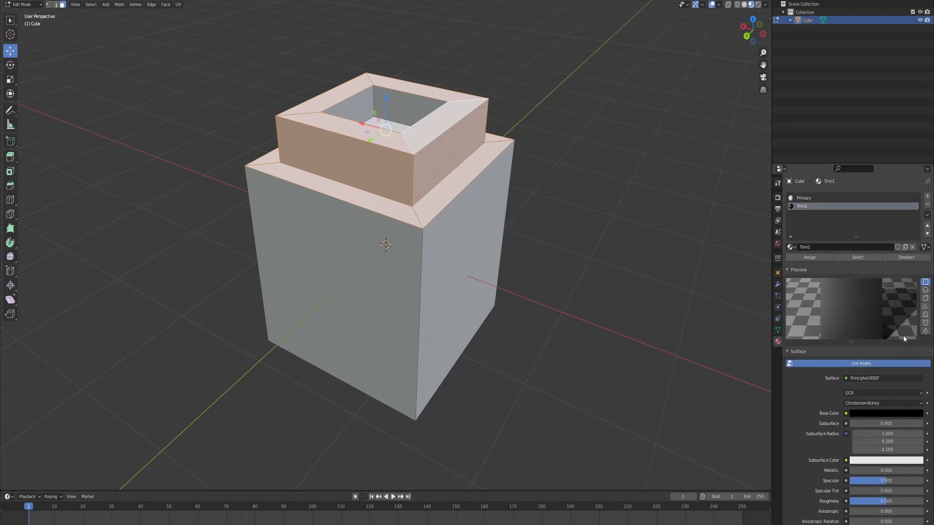
{"action": "left_click", "coordinate": [925, 290]}
{"action": "left_click", "coordinate": [924, 298]}
{"action": "left_click", "coordinate": [925, 289]}
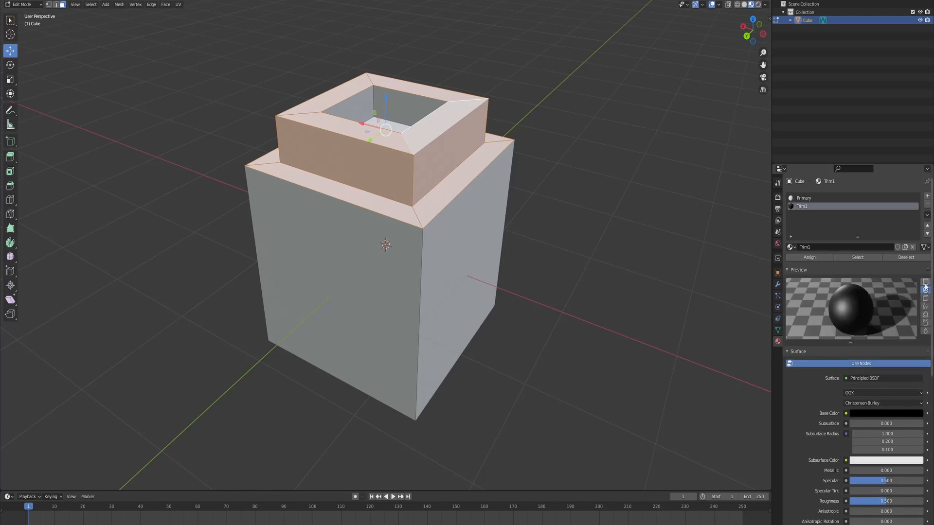
{"action": "left_click", "coordinate": [925, 282]}
Step: Assign Trim1 to the selected ledge, side and rim faces and check the model in Object Mode
{"action": "left_click", "coordinate": [816, 259]}
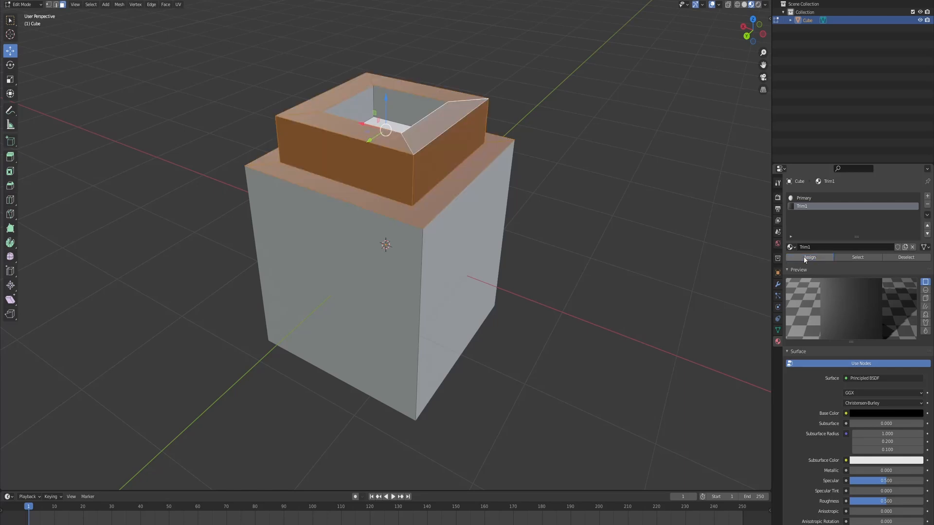
{"action": "left_click", "coordinate": [574, 135]}
{"action": "middle_click_drag", "start_coordinate": [573, 135], "coordinate": [595, 117]}
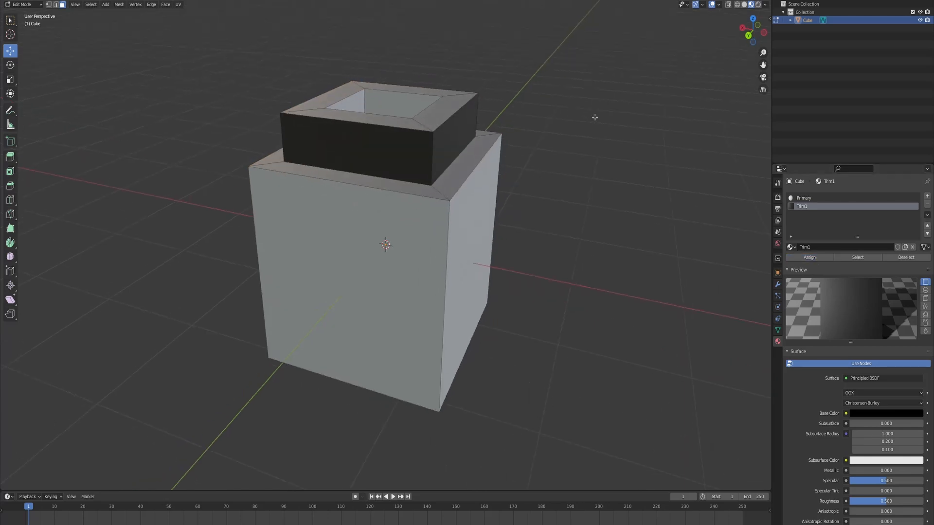
{"action": "key", "text": "Tab"}
{"action": "left_click", "coordinate": [603, 84]}
{"action": "middle_click_drag", "start_coordinate": [603, 83], "coordinate": [575, 123]}
{"action": "left_click", "coordinate": [365, 242]}
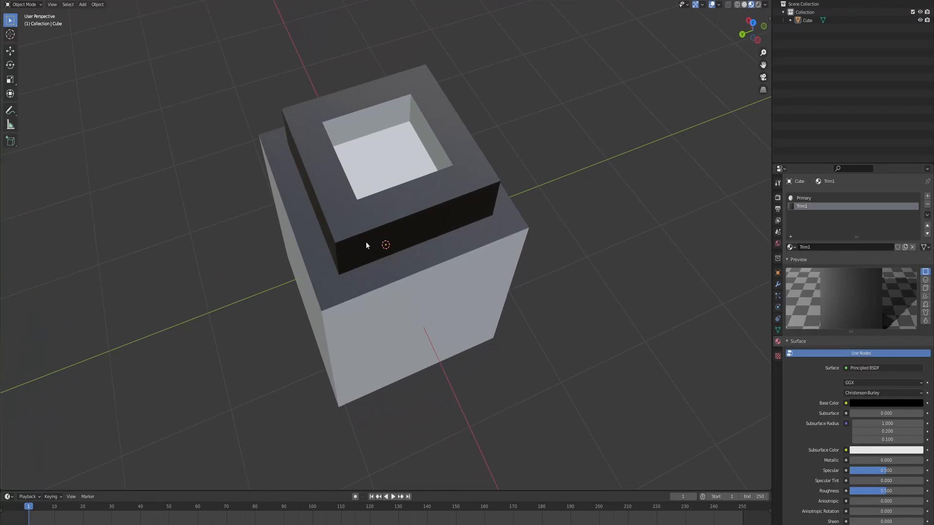
{"action": "key", "text": "Tab"}
{"action": "middle_click_drag", "start_coordinate": [653, 254], "coordinate": [692, 239]}
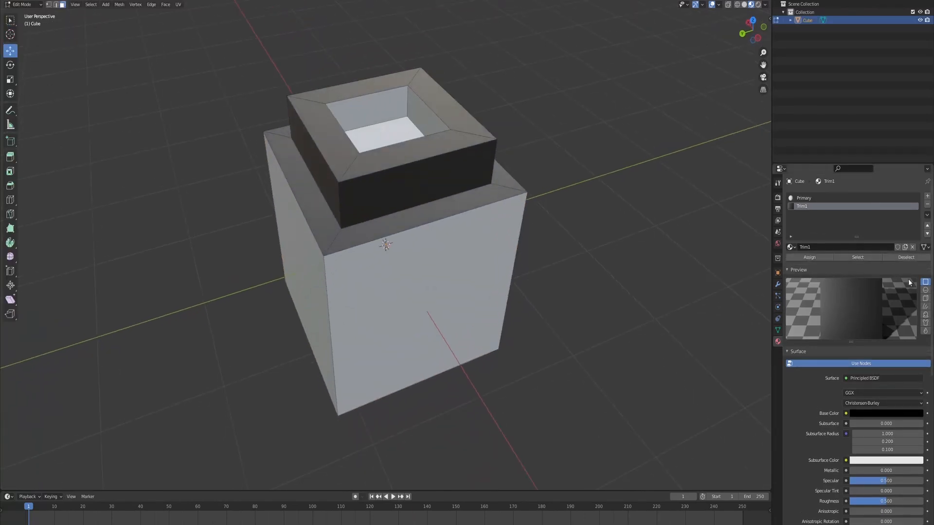
Step: Switch the Trim1 preview to a sphere and set the material's Specular to 0
{"action": "left_click", "coordinate": [925, 290]}
{"action": "scroll", "coordinate": [882, 309], "scroll_direction": "down", "scroll_amount": 1}
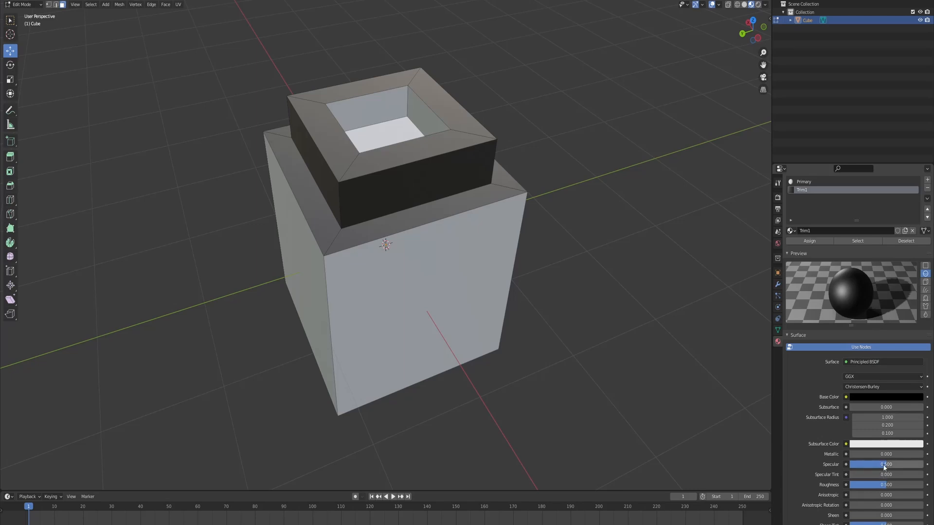
{"action": "left_click_drag", "start_coordinate": [885, 465], "coordinate": [850, 466]}
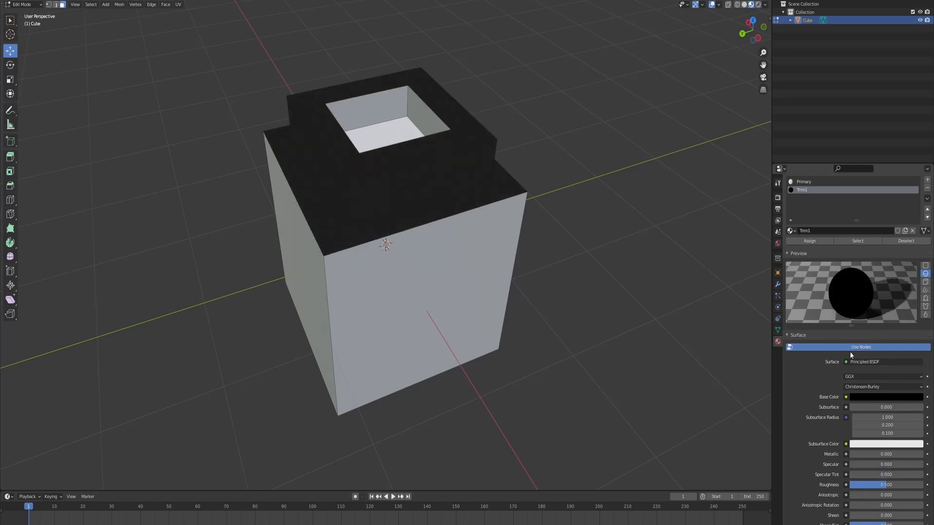
Step: Show the Primary material's settings and return the cube to Object Mode
{"action": "left_click", "coordinate": [809, 182]}
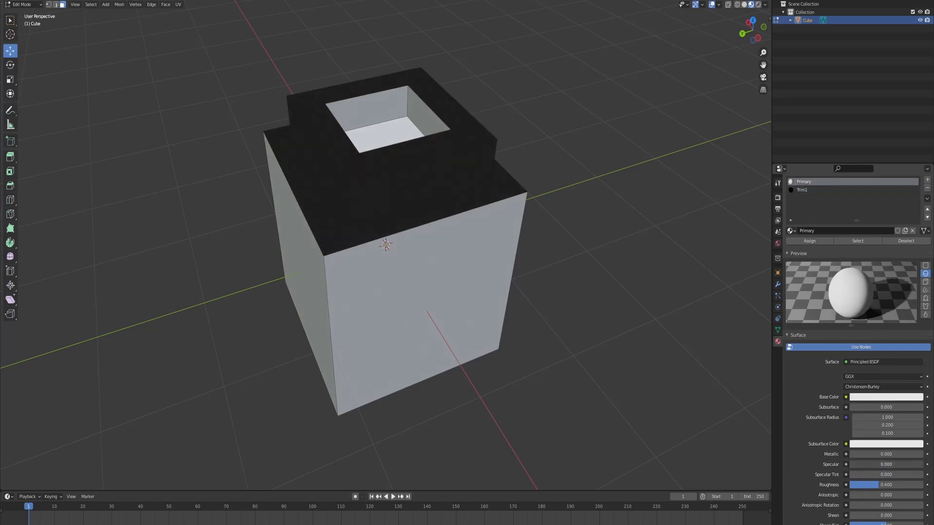
{"action": "middle_click_drag", "start_coordinate": [646, 296], "coordinate": [574, 146]}
{"action": "key", "text": "Tab"}
Step: Start an FBX export limited to selected objects, with Mesh as the only object type
{"action": "key", "text": "F4"}
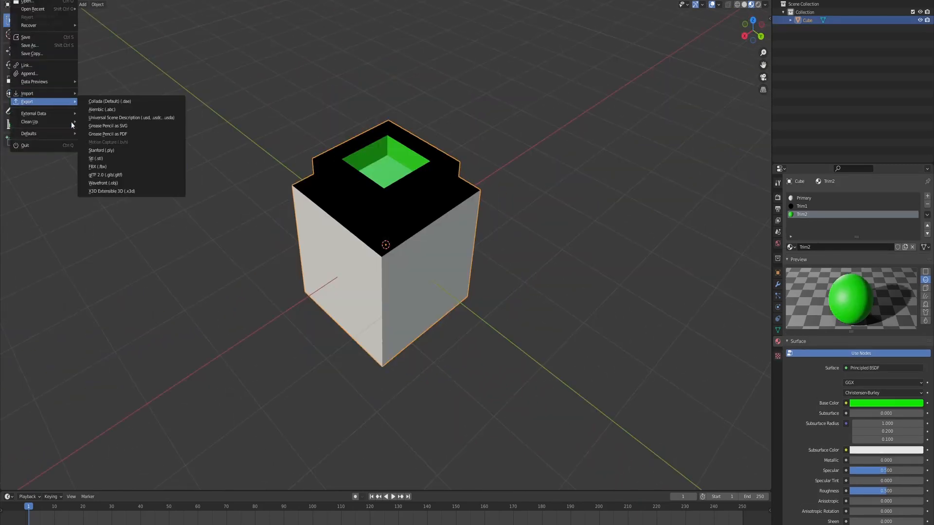
{"action": "left_click", "coordinate": [97, 166]}
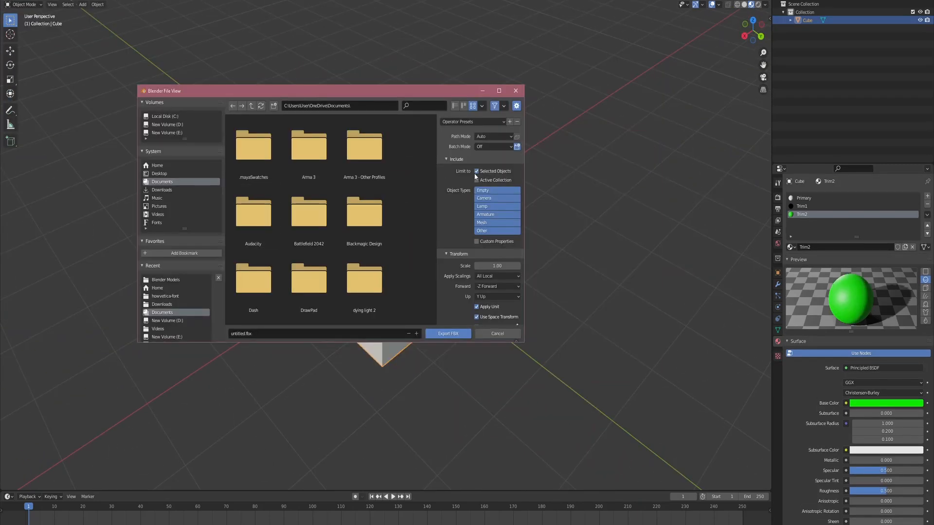
{"action": "scroll", "coordinate": [460, 249], "scroll_direction": "down", "scroll_amount": 2}
{"action": "scroll", "coordinate": [476, 229], "scroll_direction": "up", "scroll_amount": 2}
{"action": "left_click", "coordinate": [489, 223]}
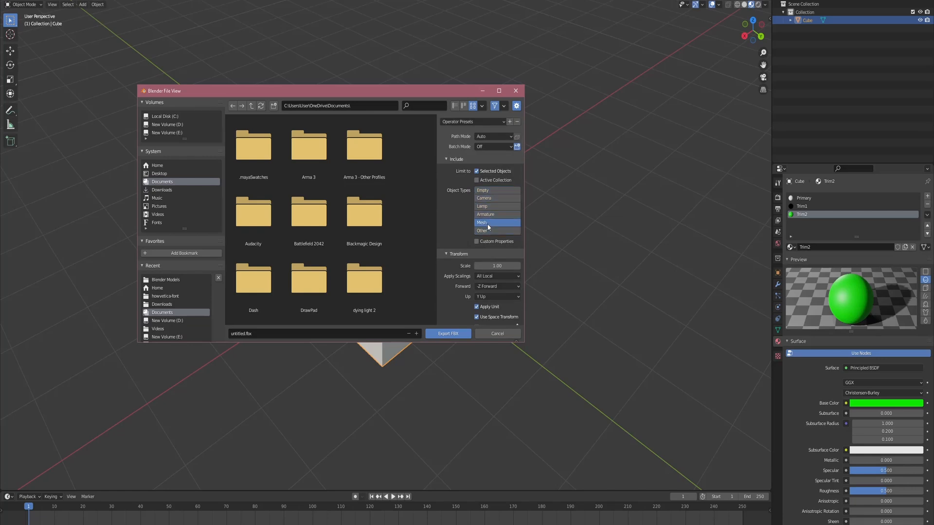
Step: Choose the Blender Models folder on the D: drive as the export destination
{"action": "left_click", "coordinate": [166, 132]}
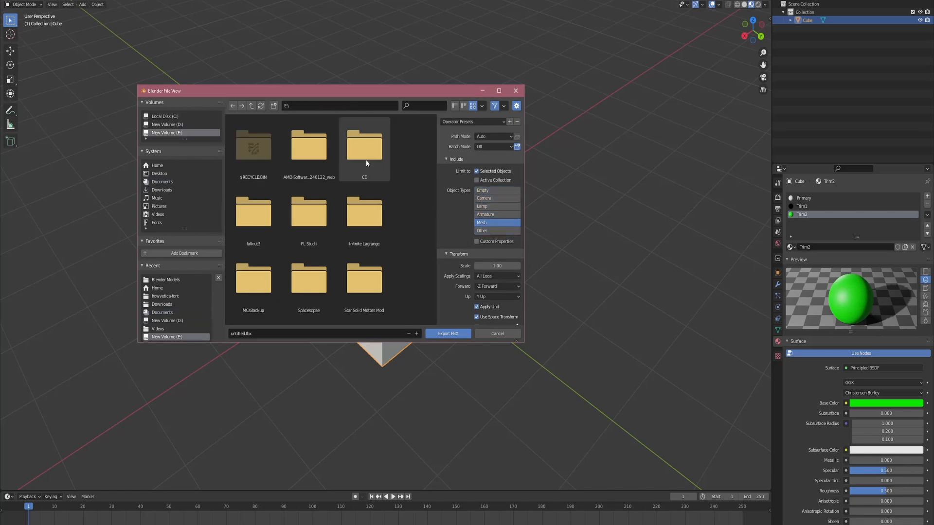
{"action": "scroll", "coordinate": [416, 192], "scroll_direction": "down", "scroll_amount": 4}
{"action": "scroll", "coordinate": [417, 192], "scroll_direction": "up", "scroll_amount": 4}
{"action": "left_click", "coordinate": [168, 124]}
{"action": "double_click", "coordinate": [310, 214]}
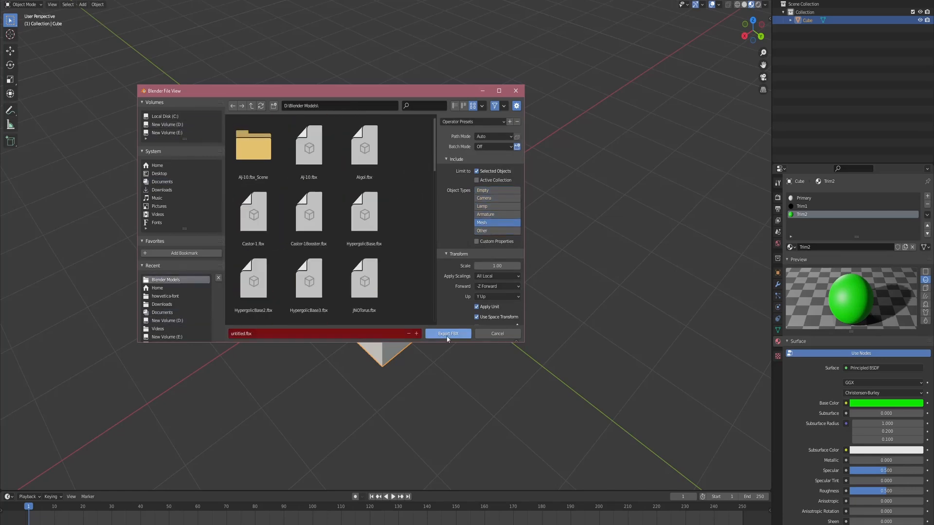
Step: Name the export file ExampleModel, export the FBX and deselect the cube
{"action": "left_click", "coordinate": [379, 333]}
{"action": "key", "text": "BackSpace"}
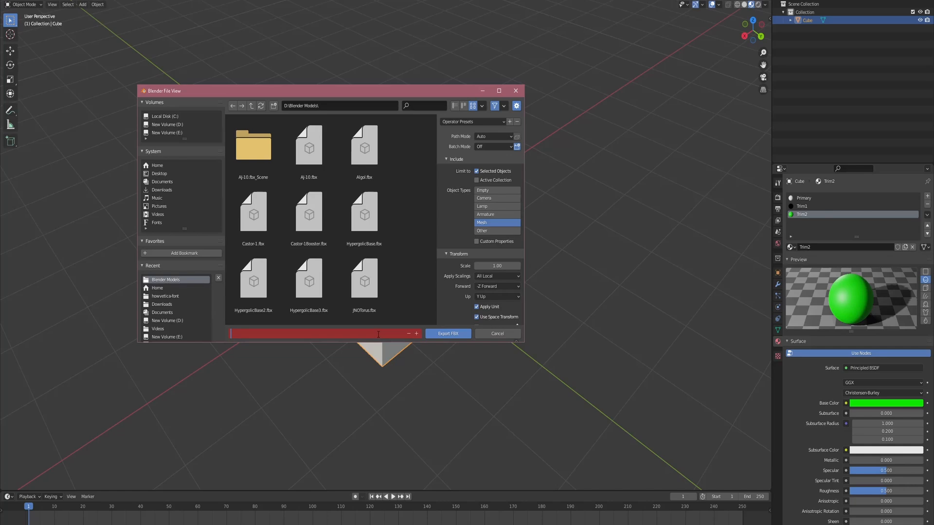
{"action": "type", "text": "ExampleModel"}
{"action": "key", "text": "Return"}
{"action": "left_click", "coordinate": [442, 337]}
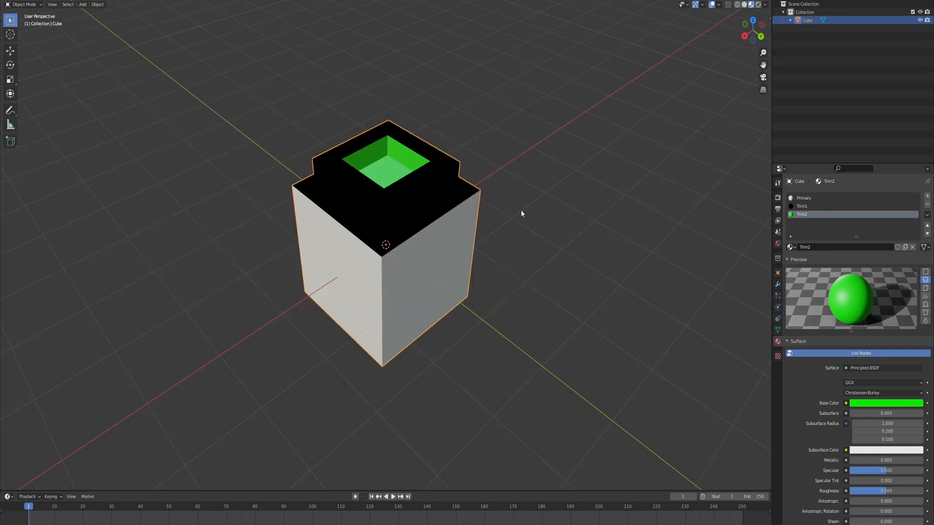
{"action": "left_click", "coordinate": [521, 213]}
{"action": "scroll", "coordinate": [521, 213], "scroll_direction": "down", "scroll_amount": 1}
Step: Switch to Unity Hub and start a new 3D (Built-In Render Pipeline) project with editor version 2022.3.20f1
{"action": "key", "text": "alt+Tab"}
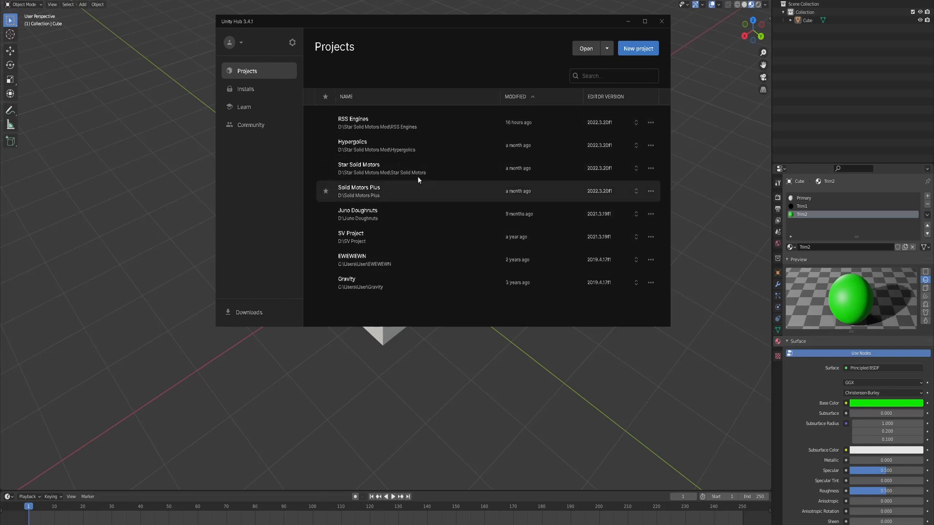
{"action": "left_click", "coordinate": [634, 49]}
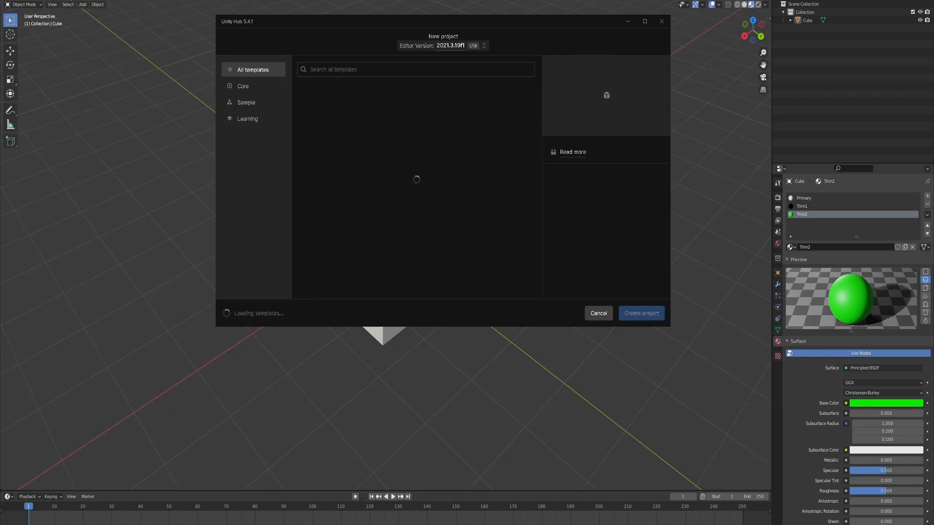
{"action": "left_click", "coordinate": [459, 46]}
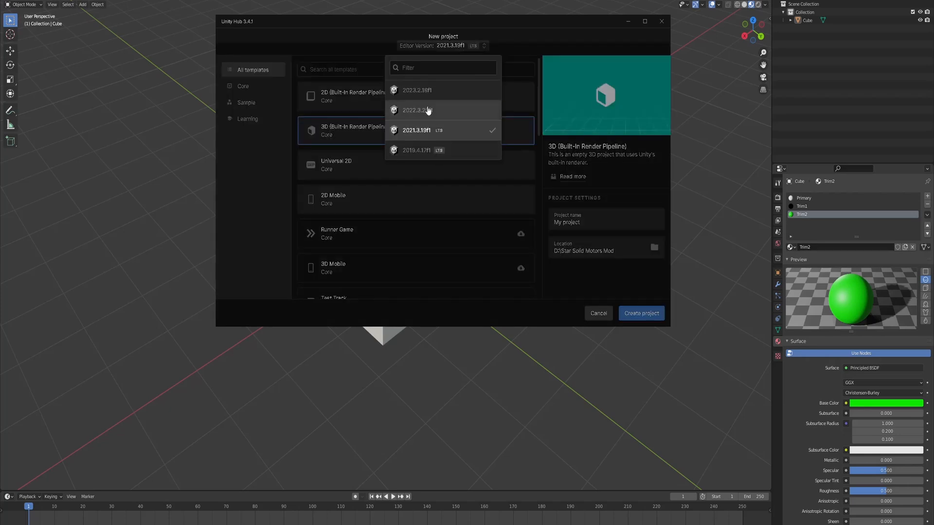
{"action": "left_click", "coordinate": [457, 110]}
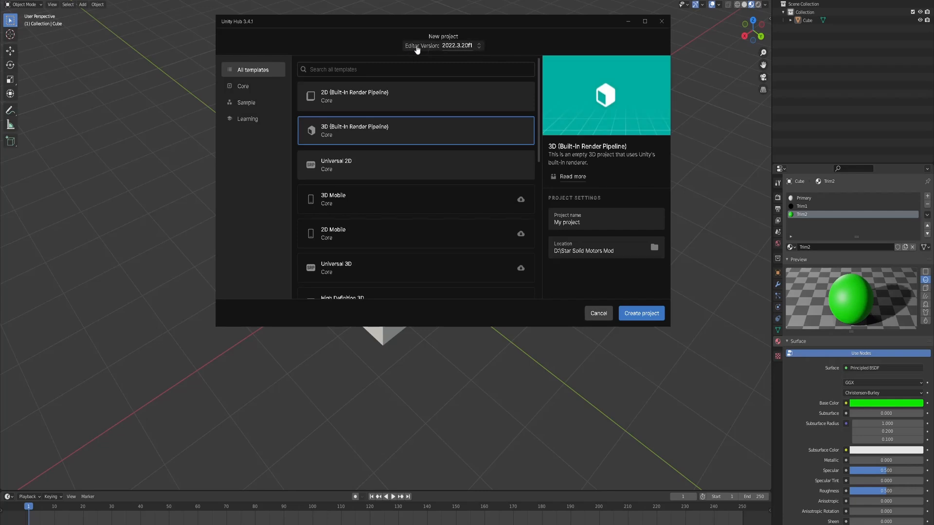
Step: Look up the recommended Unity version in the Juno mod tutorial web page and copy it
{"action": "left_click", "coordinate": [462, 45]}
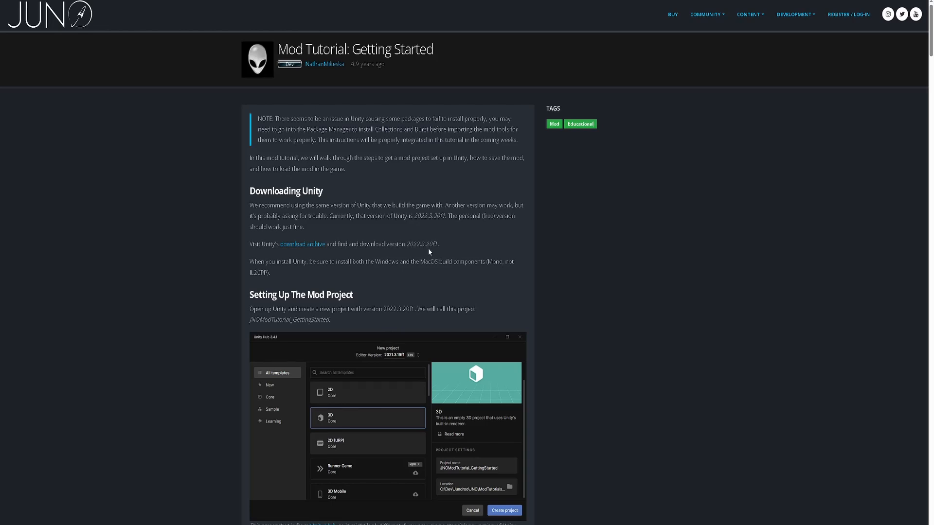
{"action": "left_click_drag", "start_coordinate": [438, 244], "coordinate": [405, 245]}
{"action": "key", "text": "ctrl+c"}
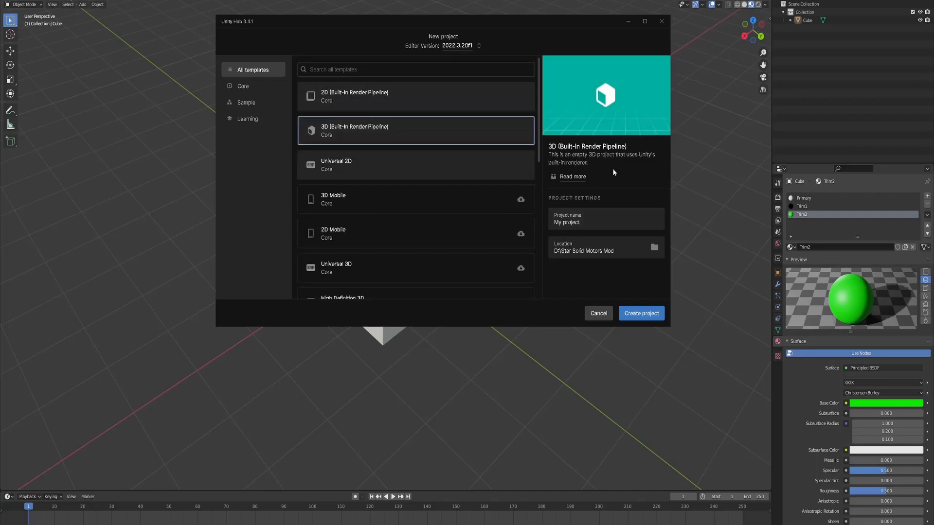
Step: Name the project Ball Holds Fuel, keep its location at D:\Star Solid Motors Mod and create it
{"action": "left_click", "coordinate": [607, 220]}
{"action": "key", "text": "ctrl+a"}
{"action": "key", "text": "BackSpace"}
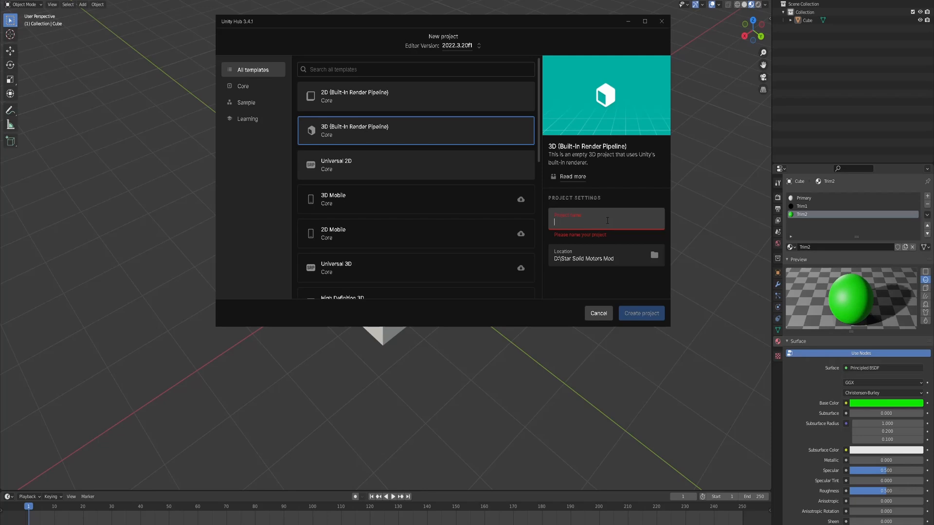
{"action": "type", "text": "Balls"}
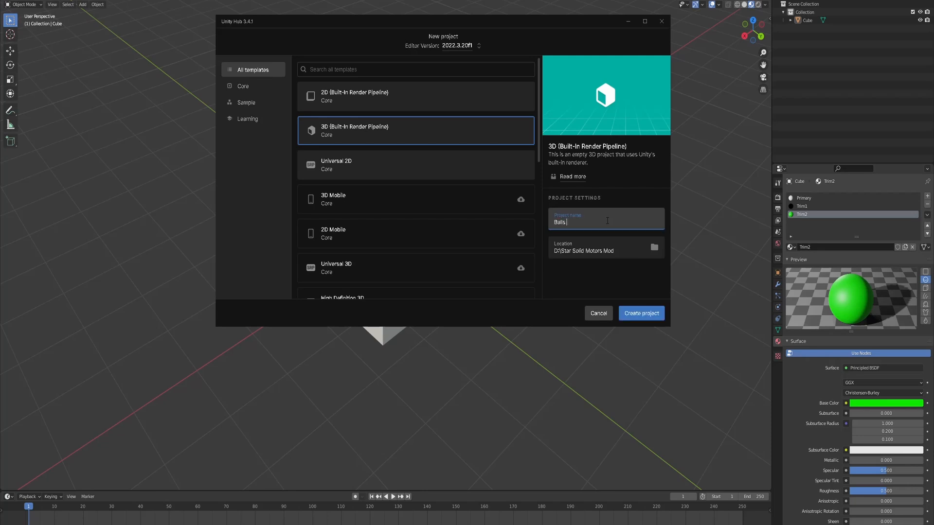
{"action": "key", "text": "BackSpace"}
{"action": "key", "text": "BackSpace"}
{"action": "type", "text": "Holds Fuel"}
{"action": "left_click", "coordinate": [653, 246]}
{"action": "left_click", "coordinate": [513, 224]}
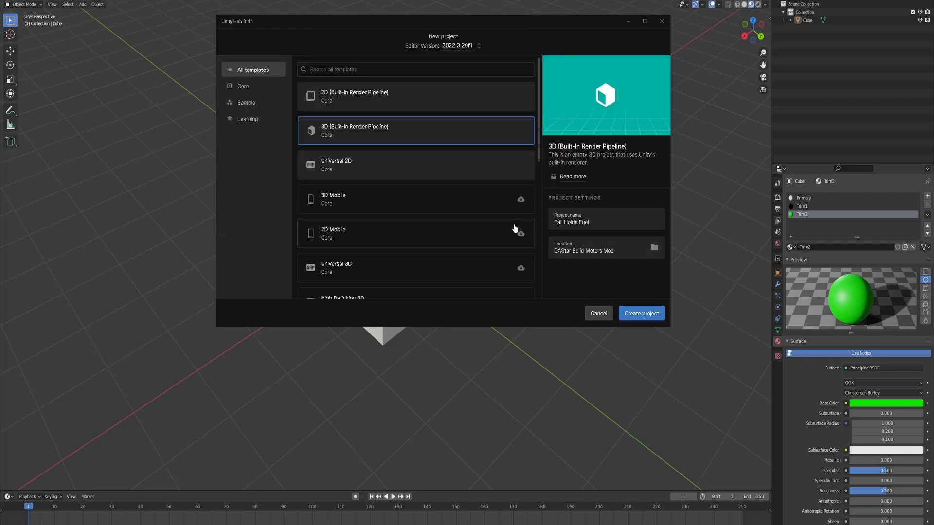
{"action": "left_click", "coordinate": [653, 314]}
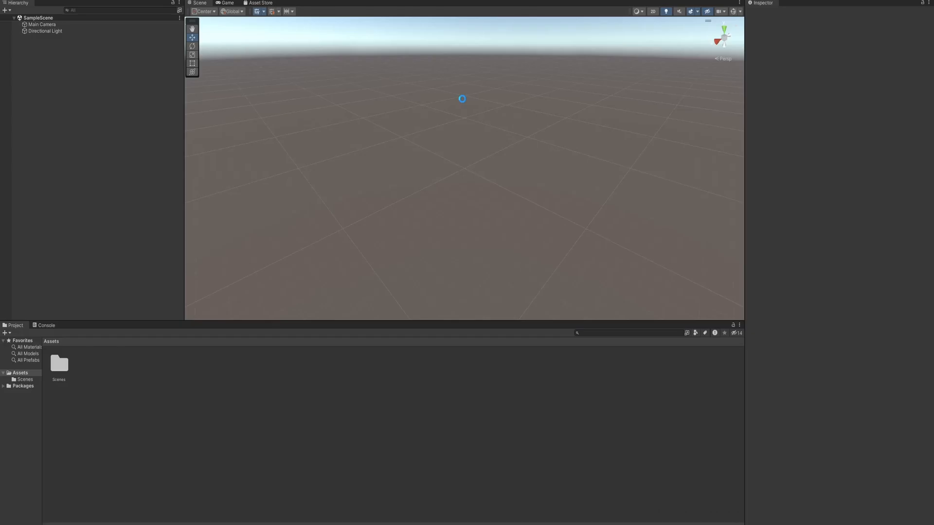
Step: Import the complete SimpleRockets2_ModTools custom package from the Steam game's SimpleRockets2\ModTools folder
{"action": "left_click", "coordinate": [7, 1]}
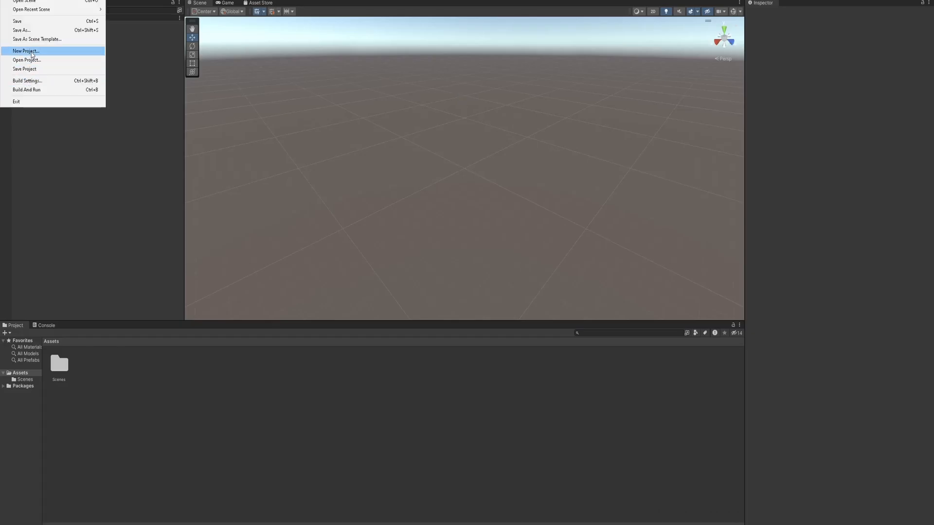
{"action": "left_click", "coordinate": [124, 52]}
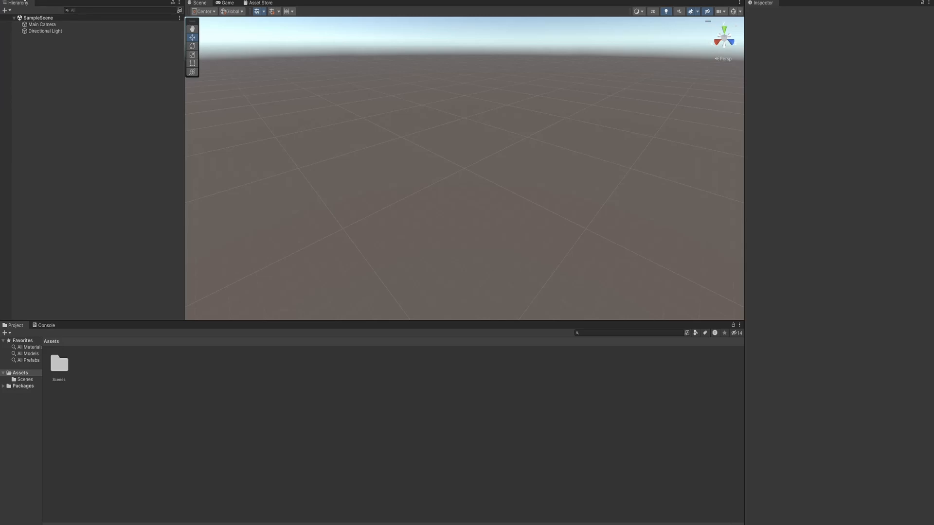
{"action": "left_click", "coordinate": [31, 1]}
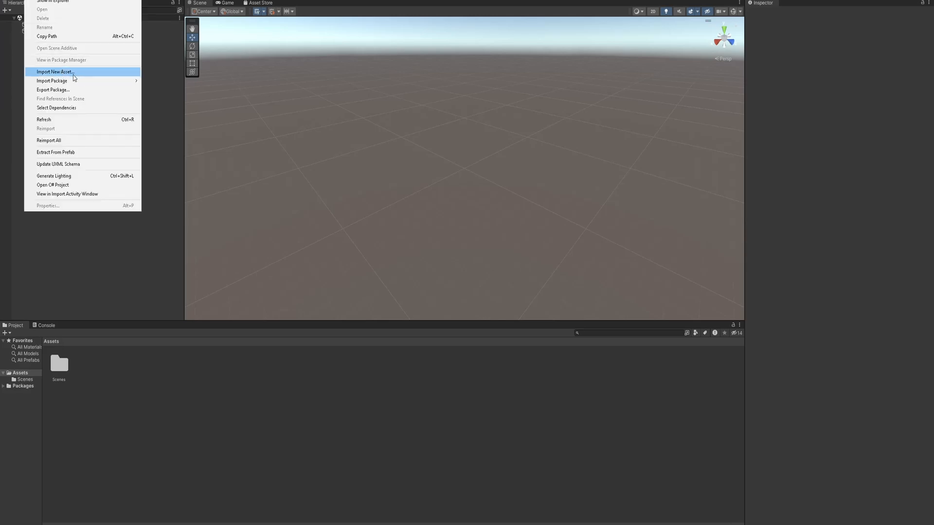
{"action": "mouse_move", "coordinate": [97, 81]}
{"action": "left_click", "coordinate": [172, 81]}
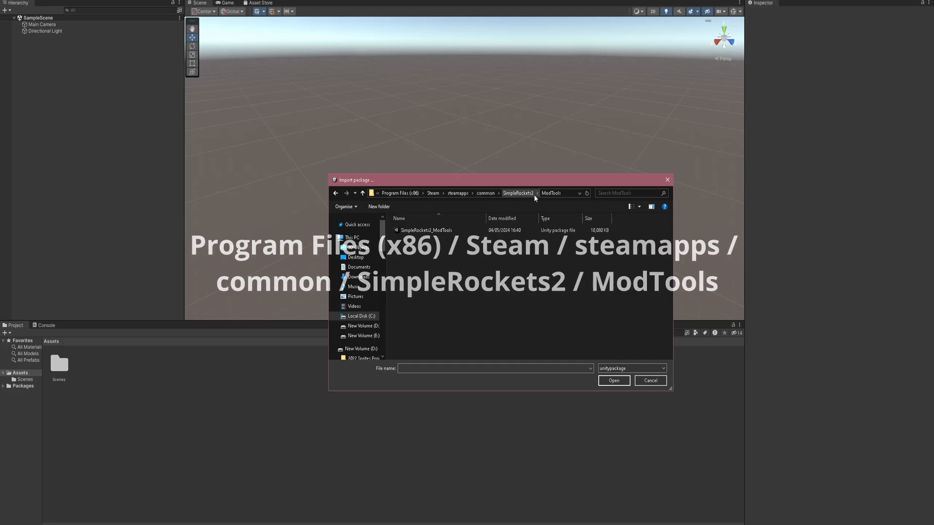
{"action": "left_click", "coordinate": [545, 230]}
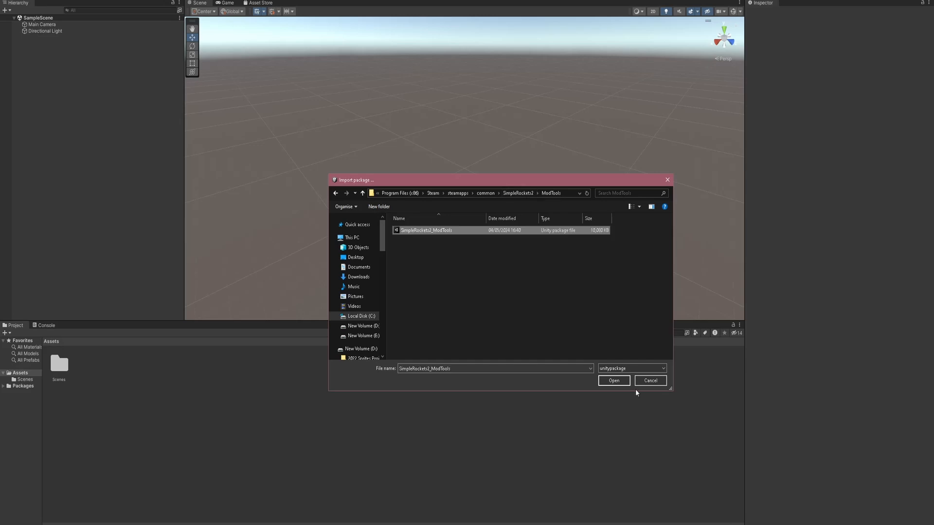
{"action": "left_click", "coordinate": [623, 381]}
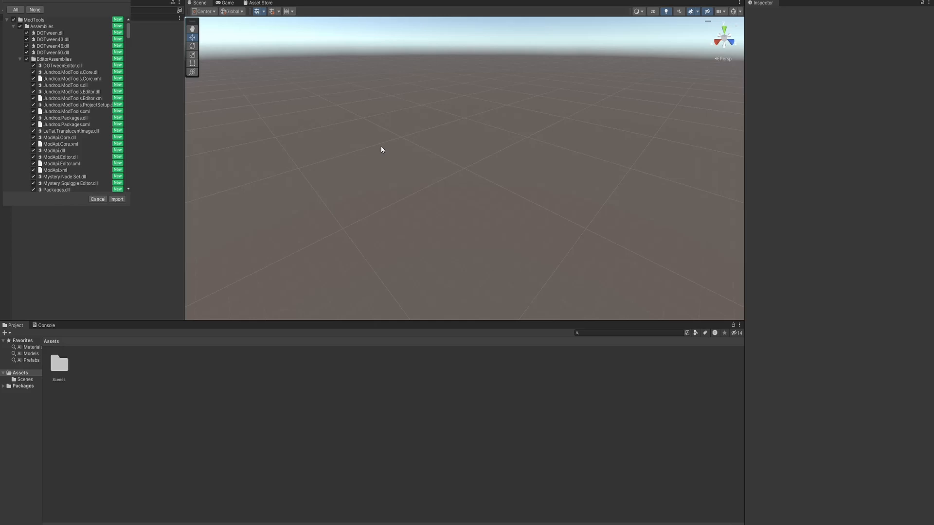
{"action": "left_click", "coordinate": [120, 199]}
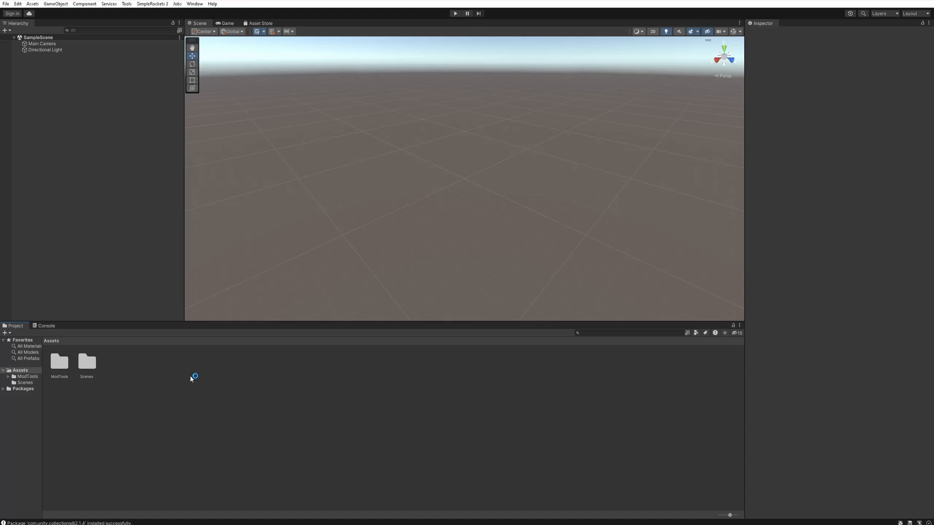
Step: Open the SR2 Mod Builder window and dock it beside the Inspector
{"action": "left_click", "coordinate": [161, 4]}
{"action": "left_click", "coordinate": [163, 6]}
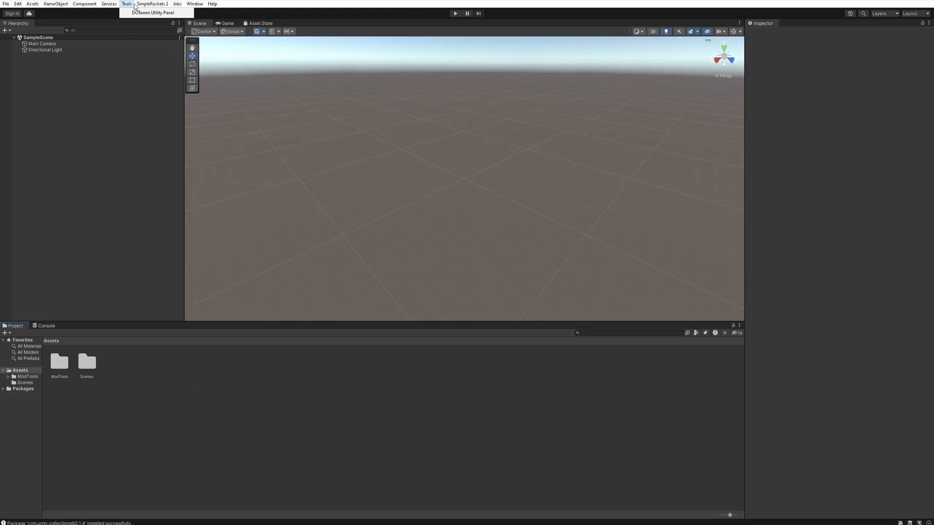
{"action": "left_click", "coordinate": [152, 5]}
{"action": "left_click", "coordinate": [160, 13]}
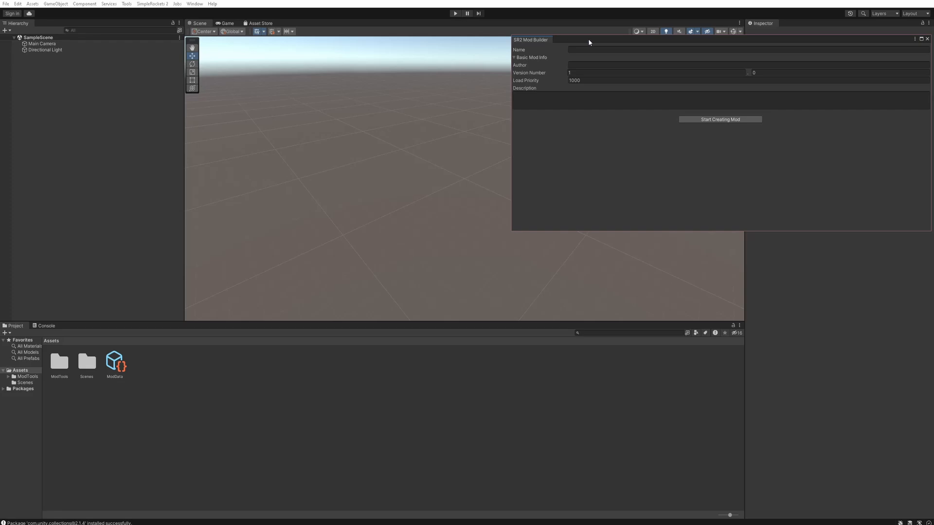
{"action": "left_click_drag", "start_coordinate": [588, 42], "coordinate": [759, 22]}
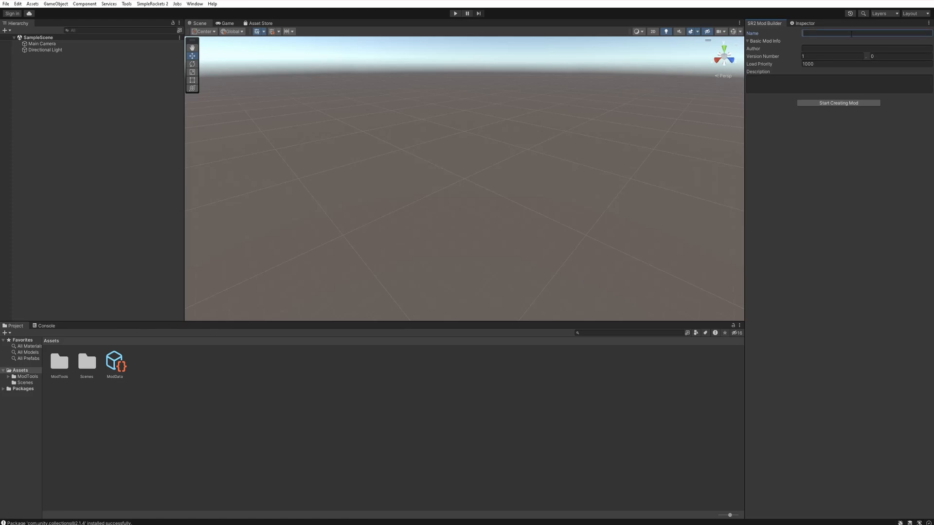
Step: Name the mod Balls Hold Fuel and fill in the author name
{"action": "left_click", "coordinate": [850, 34]}
{"action": "type", "text": "Balls Hold FU"}
{"action": "left_click", "coordinate": [818, 49]}
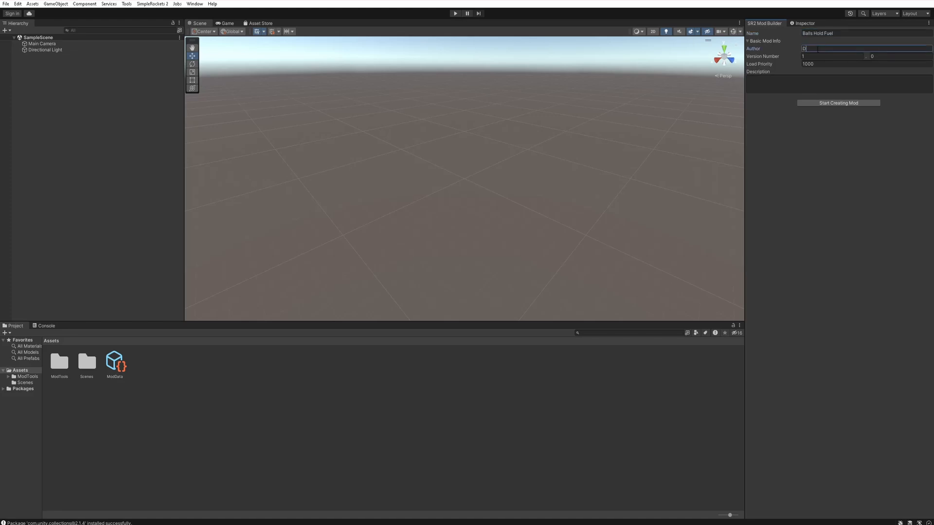
{"action": "type", "text": "Dp"}
{"action": "key", "text": "BackSpace"}
{"action": "type", "text": "eepSpaceIndustries"}
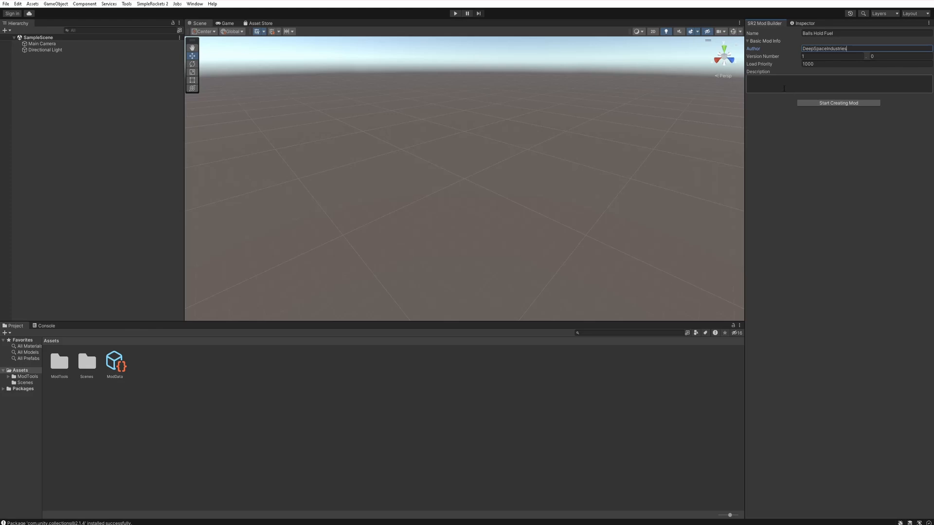
Step: Enter the description "Adds a fuel tank modifier to the balls/sphere object in game" and start creating the mod
{"action": "left_click", "coordinate": [771, 84]}
{"action": "type", "text": "Adds a fuel tank modifier to the balls/sphere object in game"}
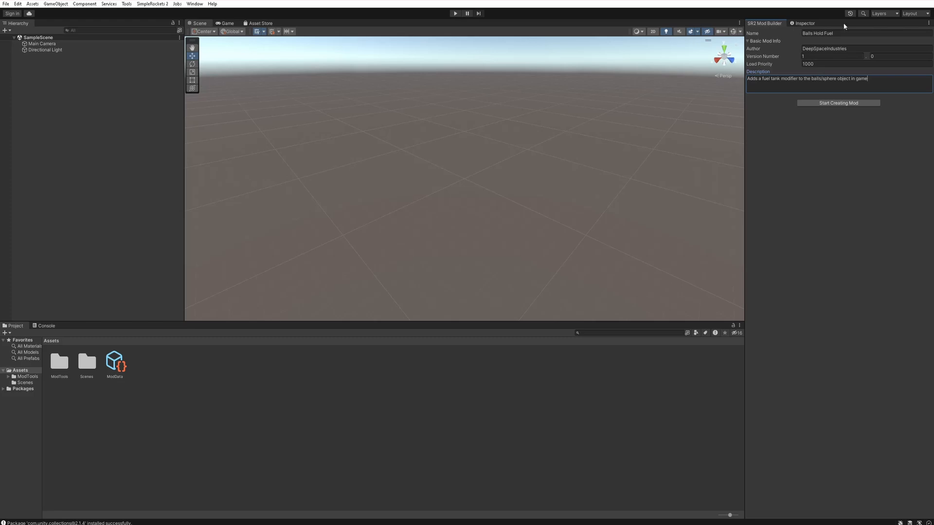
{"action": "left_click", "coordinate": [853, 107]}
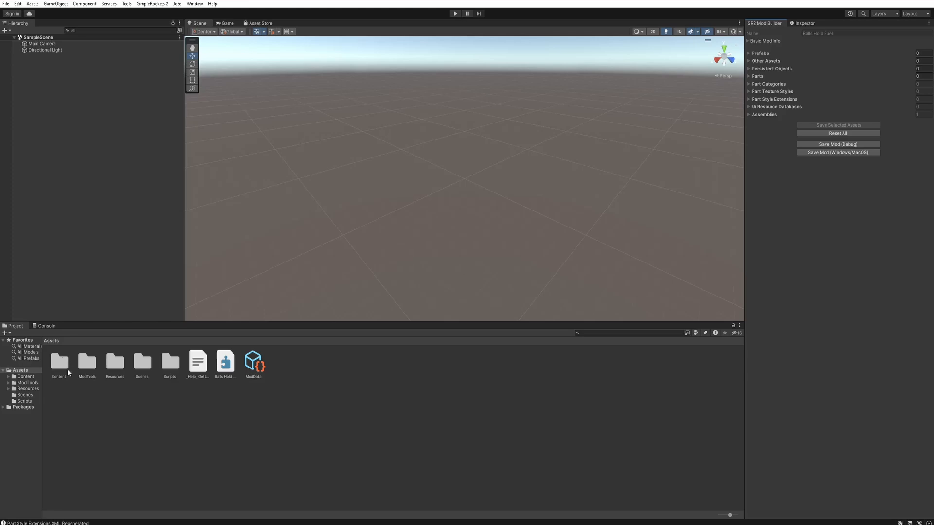
Step: Open the project folder Assets/Content/Craft/Parts
{"action": "left_click", "coordinate": [119, 400]}
{"action": "double_click", "coordinate": [59, 362]}
{"action": "double_click", "coordinate": [59, 362]}
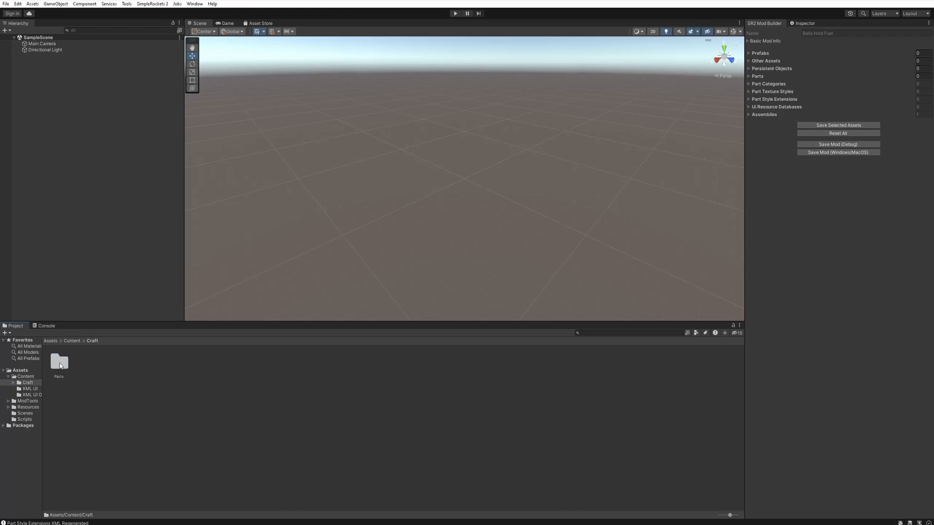
{"action": "double_click", "coordinate": [59, 362]}
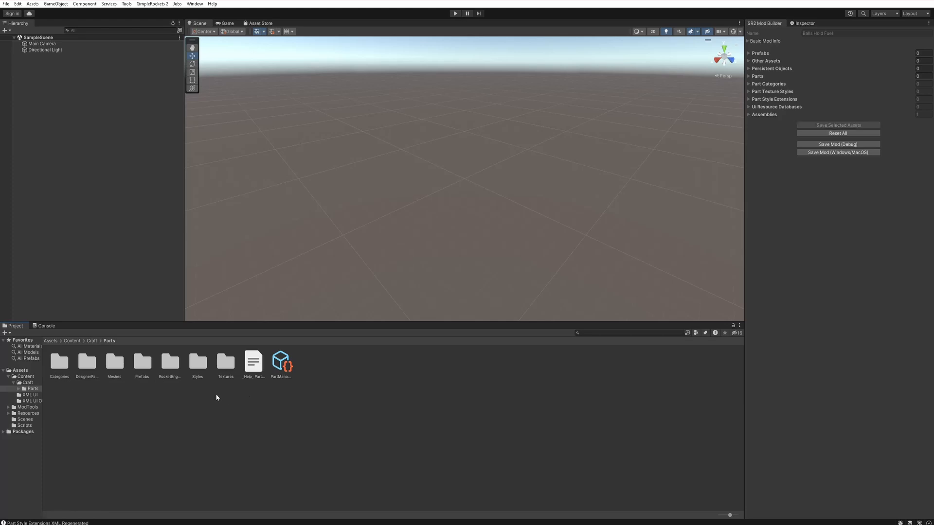
Step: Look through the subfolders of Parts, including the Icons folder inside Categories, and return to Parts
{"action": "left_click", "coordinate": [213, 371]}
{"action": "left_click", "coordinate": [169, 369]}
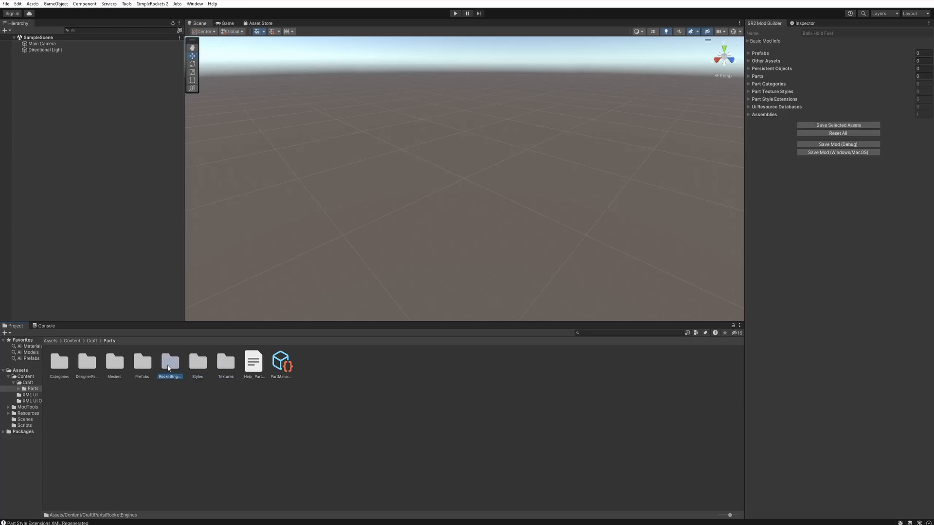
{"action": "left_click", "coordinate": [142, 368]}
{"action": "left_click", "coordinate": [87, 362]}
{"action": "double_click", "coordinate": [59, 362]}
{"action": "double_click", "coordinate": [60, 361]}
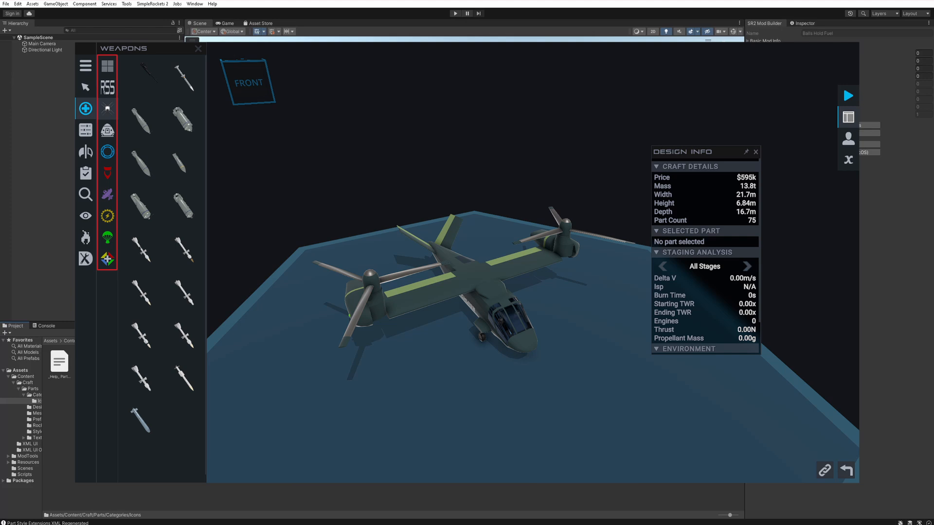
{"action": "left_click", "coordinate": [131, 341]}
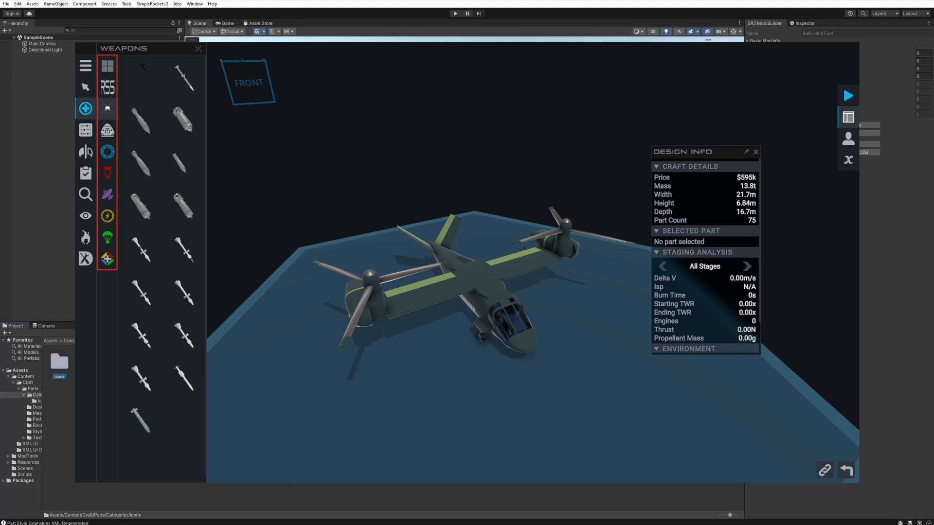
{"action": "left_click", "coordinate": [110, 341]}
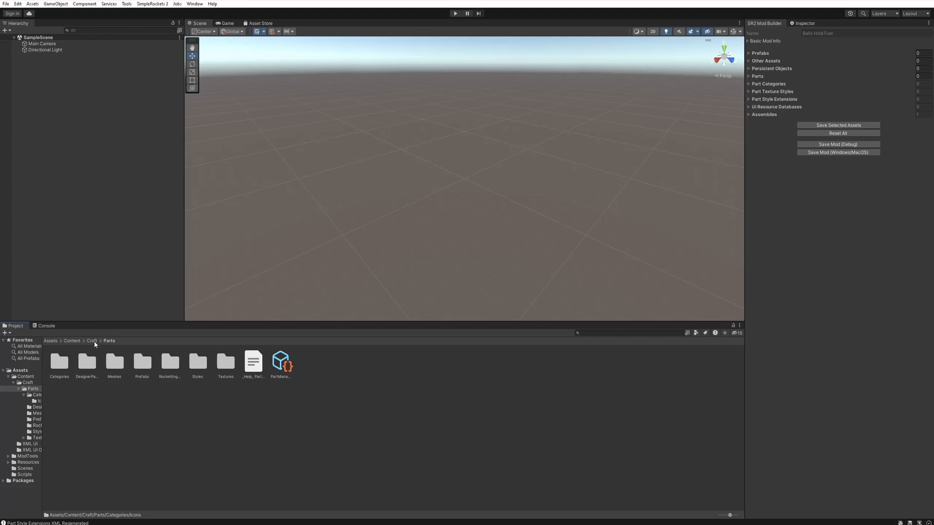
Step: Open the Meshes folder and show the _PartModelImportData asset in the Inspector
{"action": "left_click", "coordinate": [105, 419]}
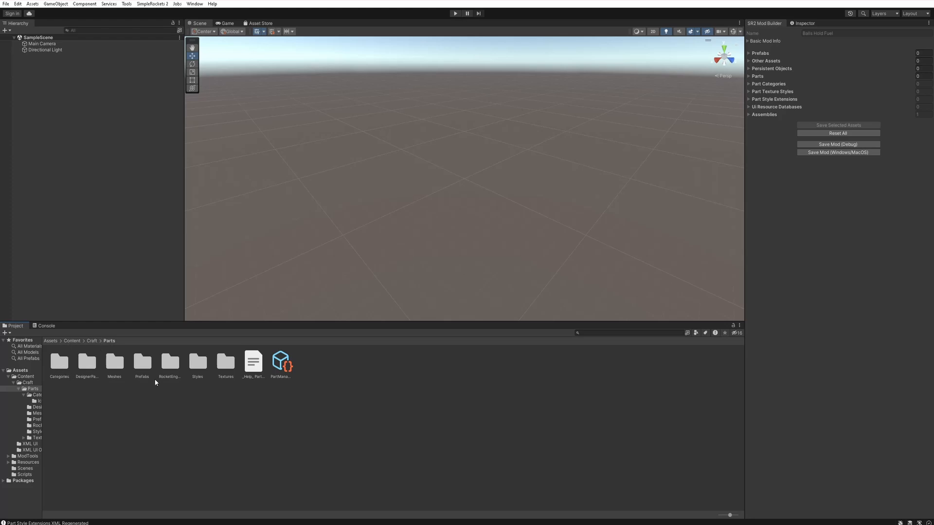
{"action": "double_click", "coordinate": [116, 361]}
{"action": "left_click", "coordinate": [174, 405]}
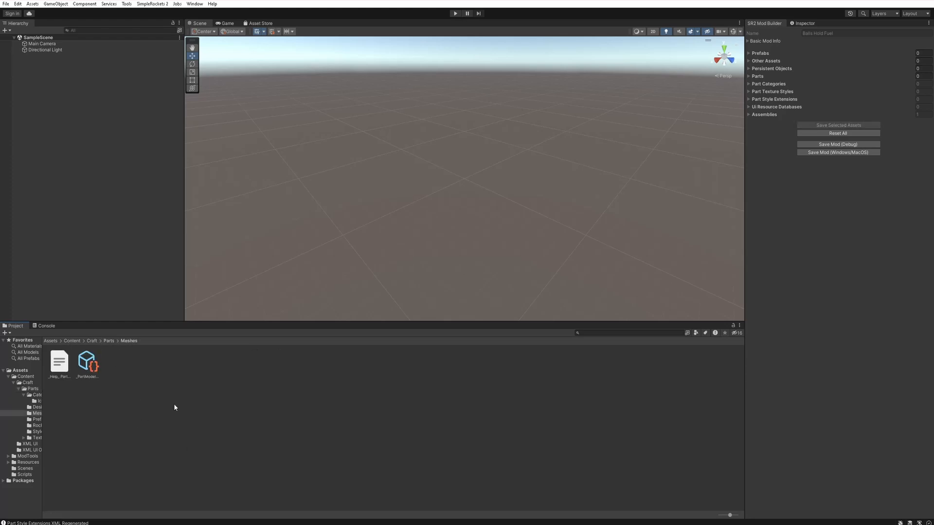
{"action": "left_click", "coordinate": [100, 368]}
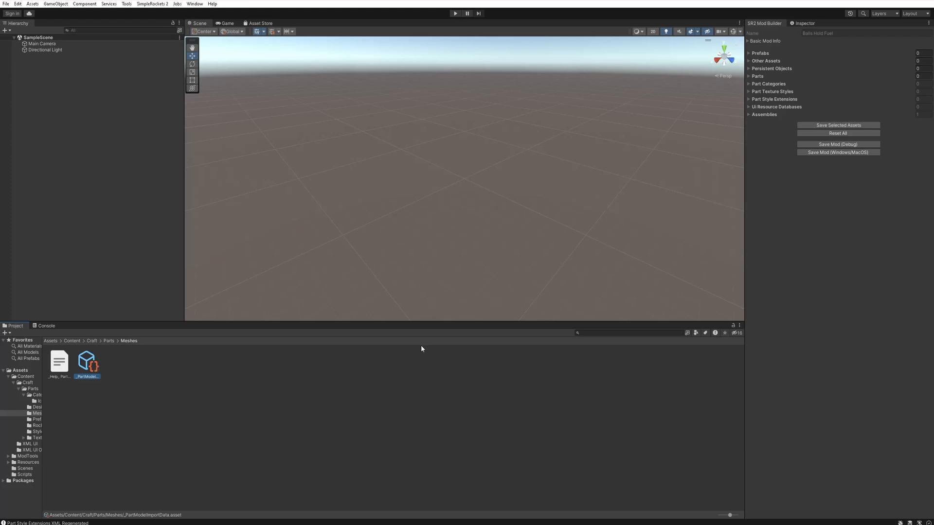
{"action": "left_click", "coordinate": [798, 23]}
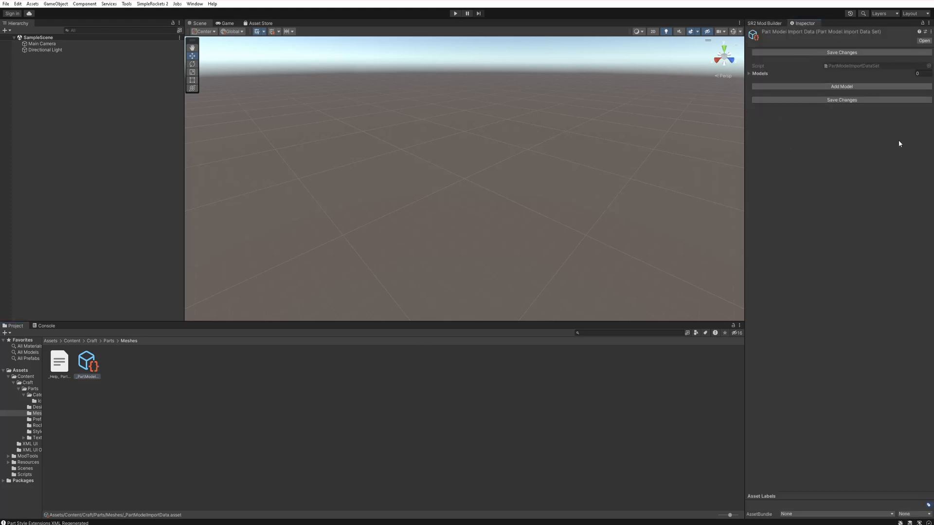
Step: Import the ModdingTutorial FBX file from D:\Blender Models into the Meshes folder
{"action": "left_click", "coordinate": [208, 419]}
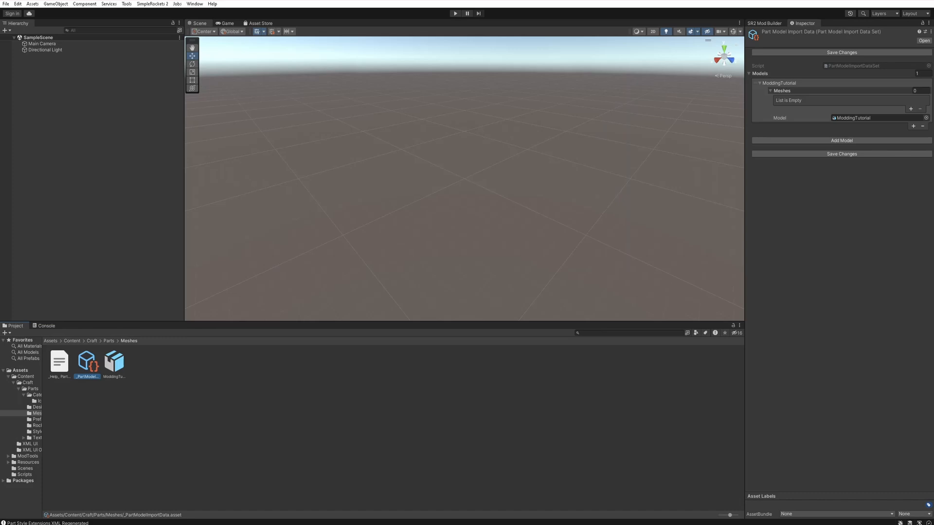
{"action": "key", "text": "alt+Tab"}
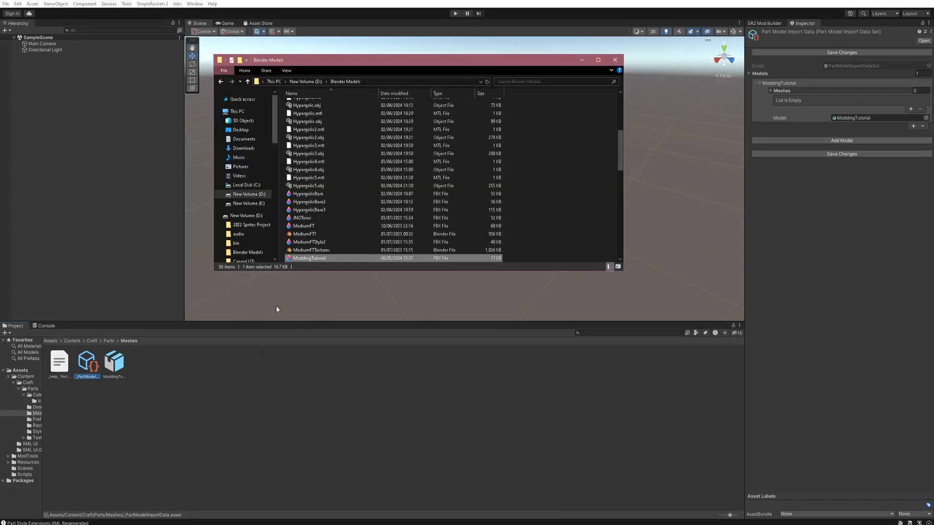
{"action": "left_click_drag", "start_coordinate": [295, 259], "coordinate": [319, 371]}
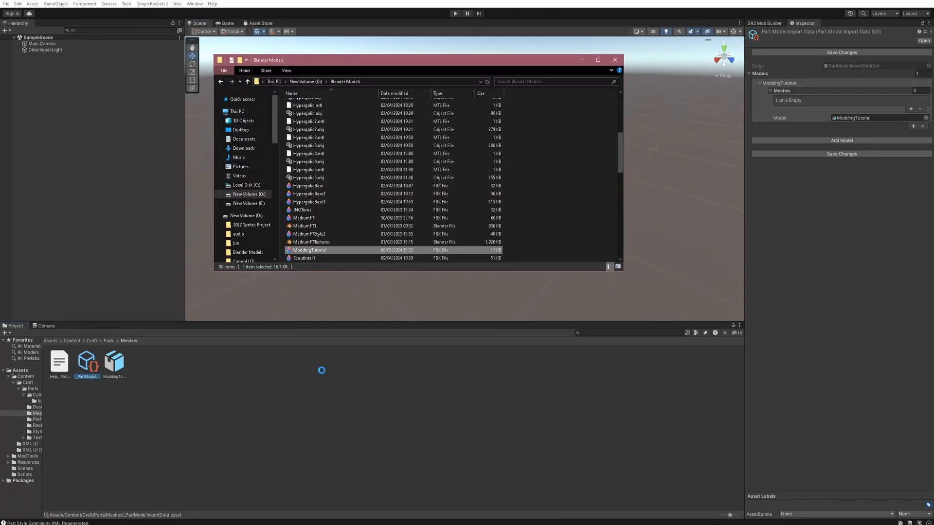
Step: Delete the older ModdingTutorial.fbx asset from the Meshes folder
{"action": "left_click", "coordinate": [119, 362]}
{"action": "key", "text": "Delete"}
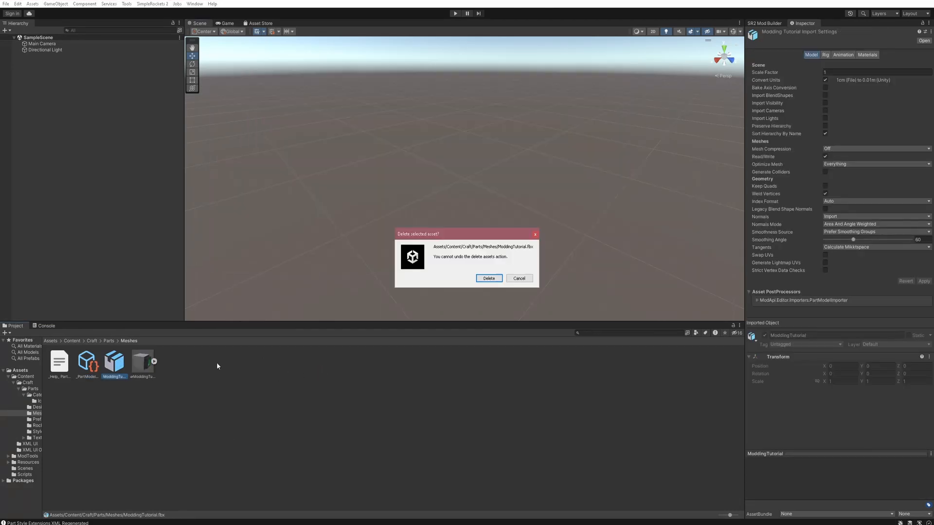
{"action": "left_click", "coordinate": [488, 279]}
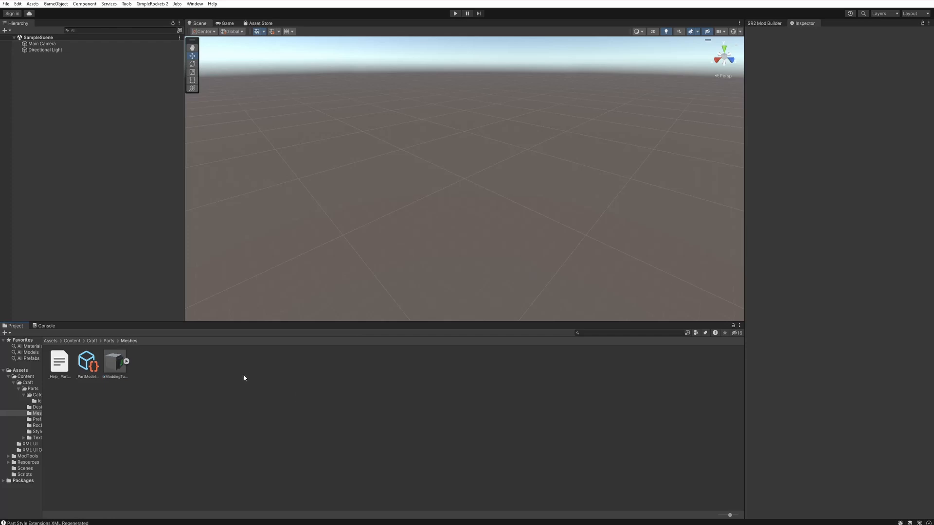
Step: Expand the ModdingTutorial 1 model and examine its Primary, Trim1 and Trim2 materials and Cube mesh, then collapse it
{"action": "left_click", "coordinate": [125, 361]}
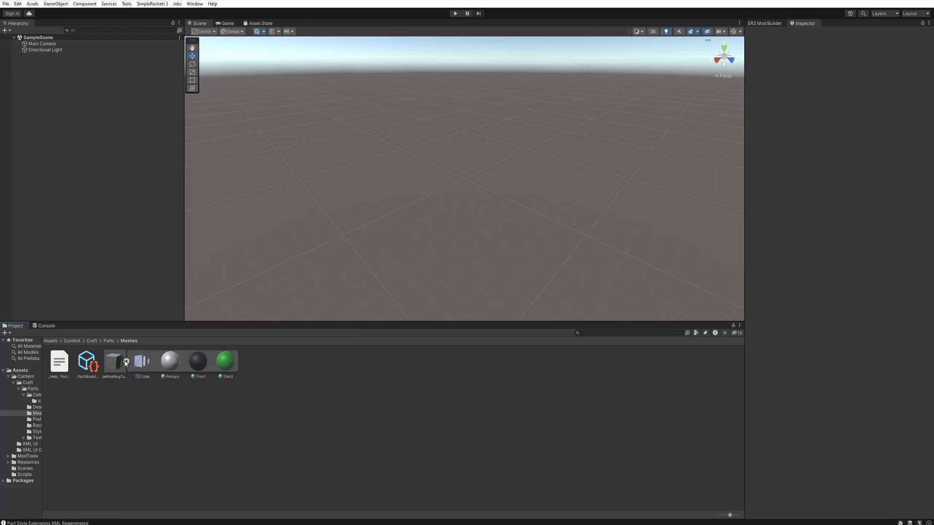
{"action": "left_click", "coordinate": [177, 369]}
{"action": "left_click", "coordinate": [196, 362]}
{"action": "left_click", "coordinate": [225, 362]}
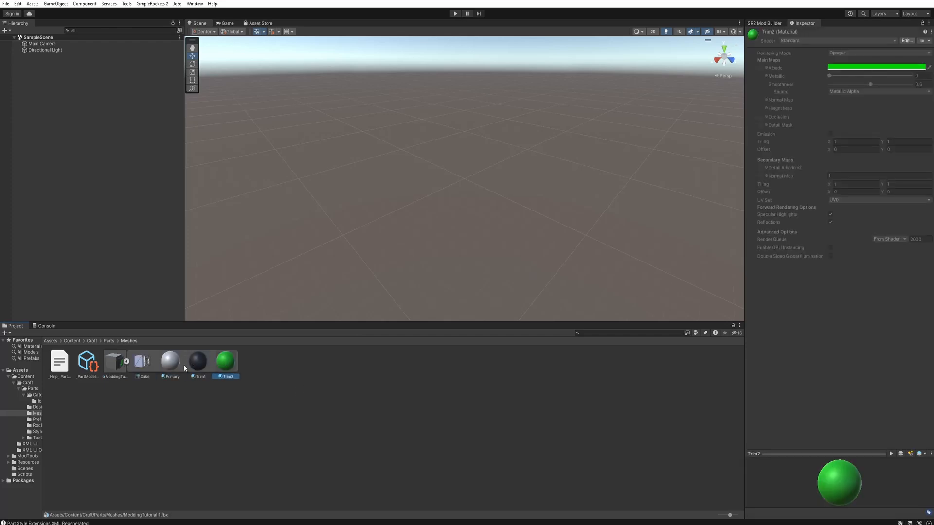
{"action": "left_click", "coordinate": [139, 365]}
{"action": "left_click", "coordinate": [126, 361]}
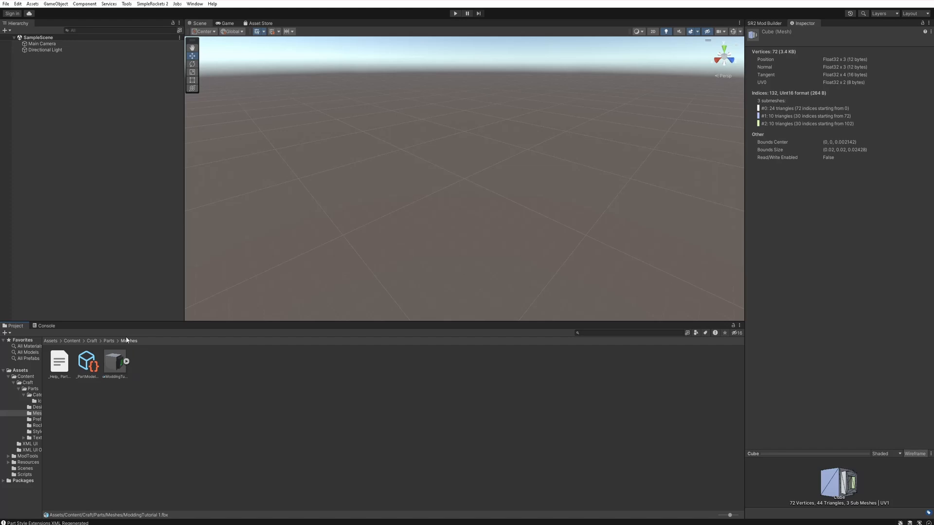
Step: Show the import settings of the ModdingTutorial 1 model and place the Inspector ahead of the SR2 Mod Builder
{"action": "left_click", "coordinate": [117, 366]}
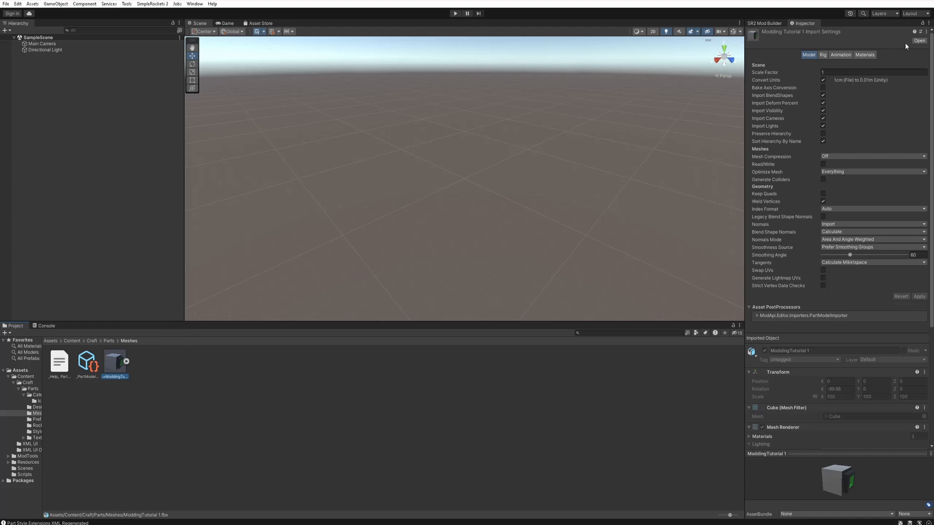
{"action": "left_click", "coordinate": [801, 25]}
{"action": "left_click_drag", "start_coordinate": [799, 27], "coordinate": [765, 25]}
{"action": "left_click", "coordinate": [801, 24]}
{"action": "left_click", "coordinate": [772, 24]}
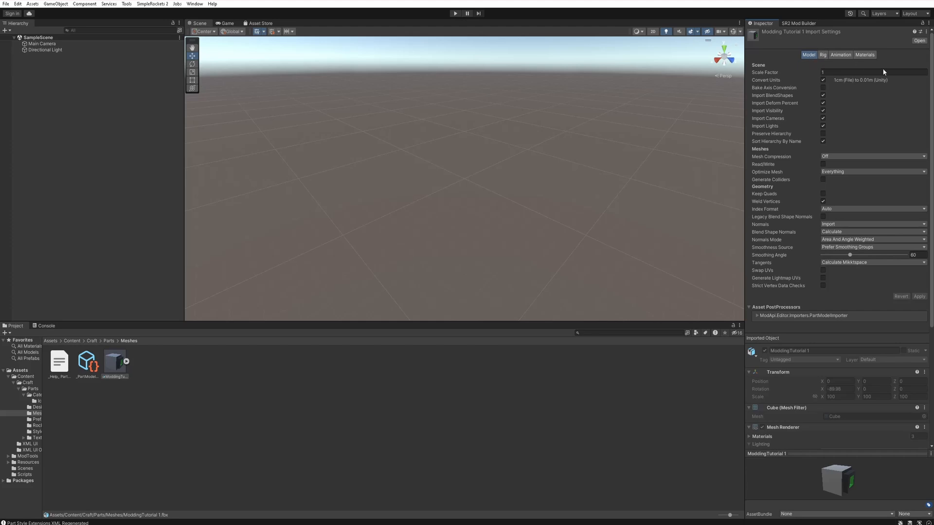
Step: Turn off blend shape, visibility, camera and light import for the ModdingTutorial 1 model, enable Read/Write, and show its animation settings
{"action": "left_click", "coordinate": [823, 96]}
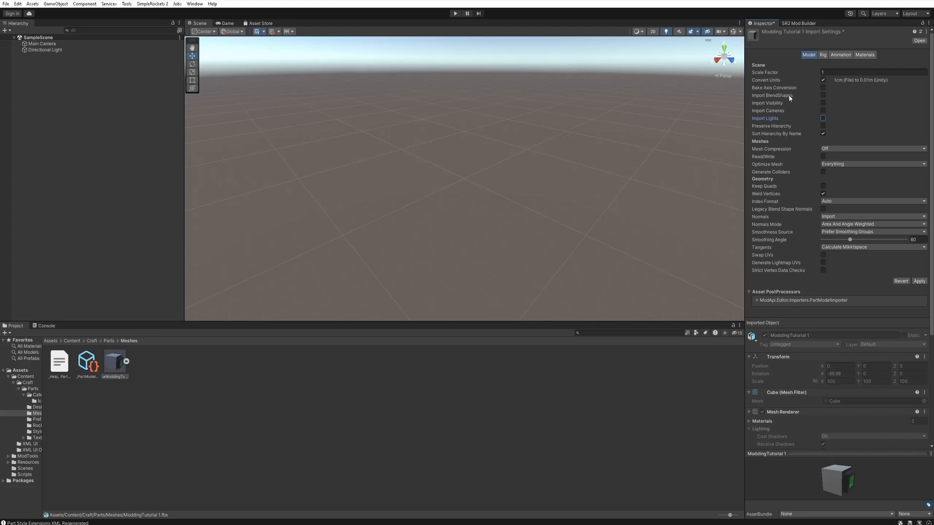
{"action": "left_click", "coordinate": [823, 156]}
{"action": "left_click", "coordinate": [839, 55]}
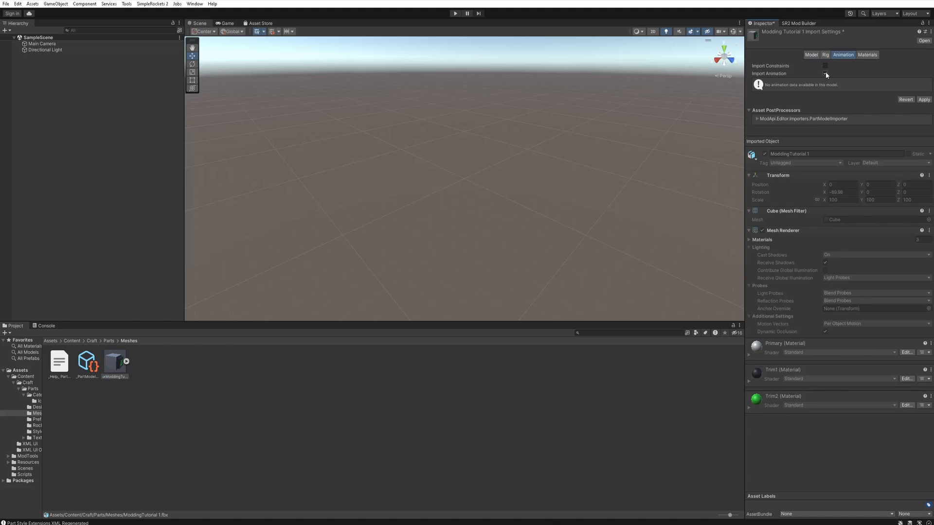
Step: Set the ModdingTutorial 1 model's Material Creation Mode to None and apply the import settings
{"action": "left_click", "coordinate": [867, 54]}
{"action": "left_click", "coordinate": [845, 66]}
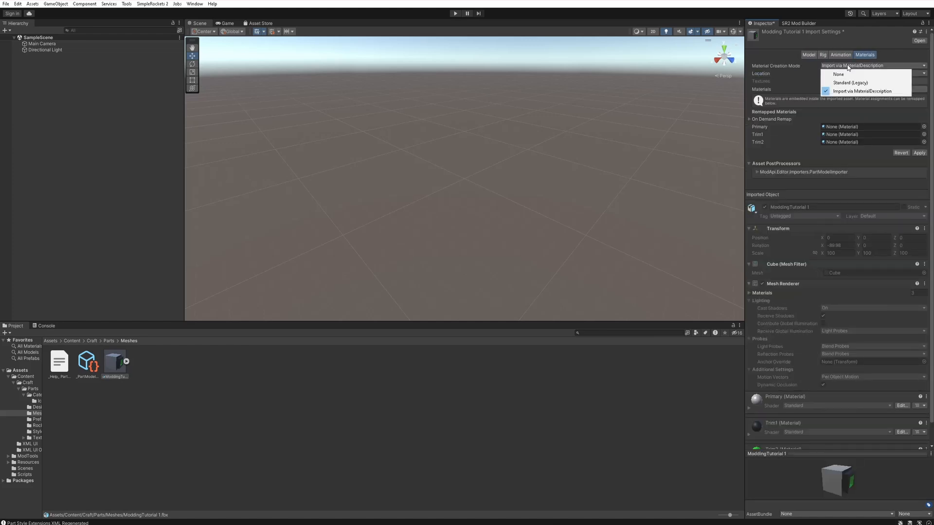
{"action": "left_click", "coordinate": [841, 73]}
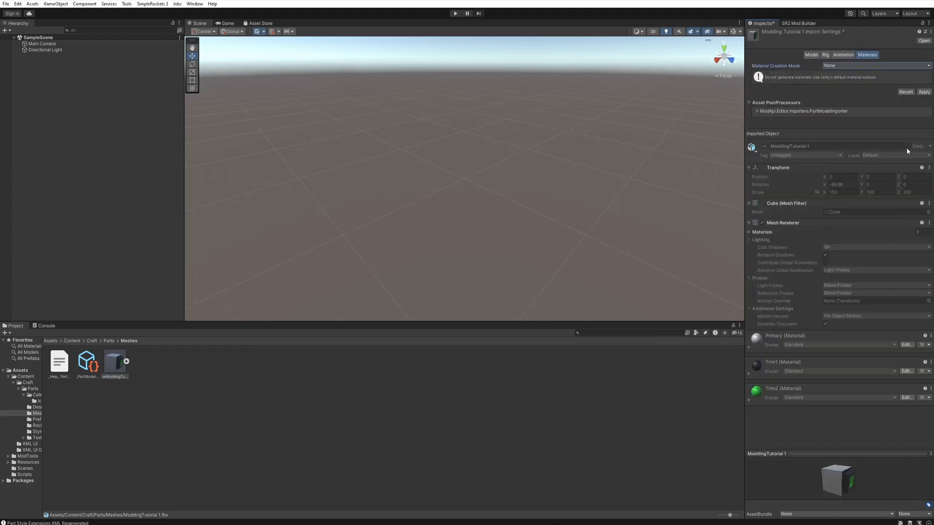
{"action": "left_click", "coordinate": [924, 92]}
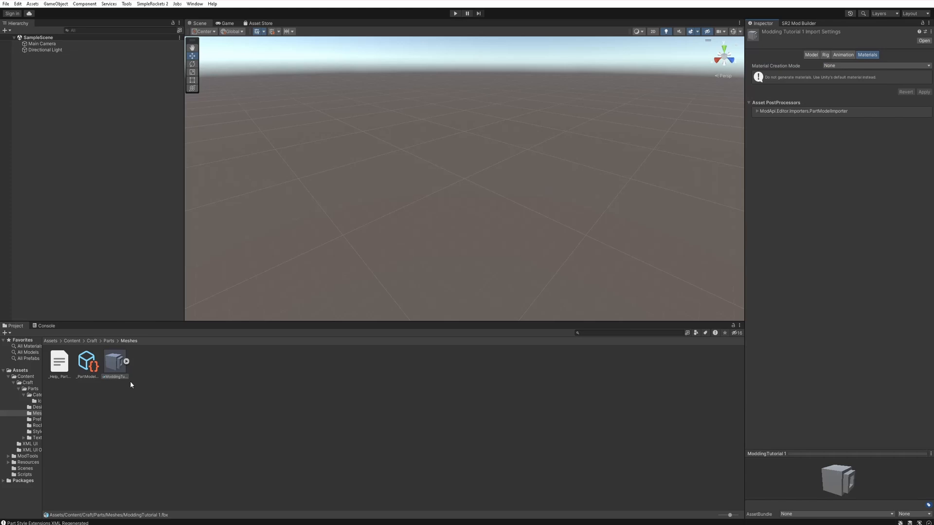
Step: Check the contents of the ModdingTutorial 1 model and remove the old ModdingTutorial entry from the Part Model Import Data asset
{"action": "left_click", "coordinate": [127, 362]}
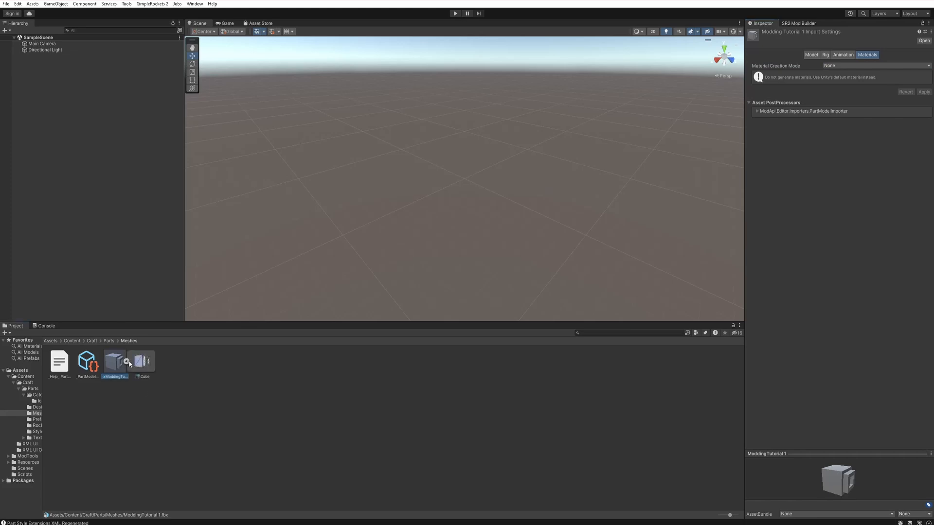
{"action": "left_click", "coordinate": [204, 365]}
{"action": "left_click", "coordinate": [86, 366]}
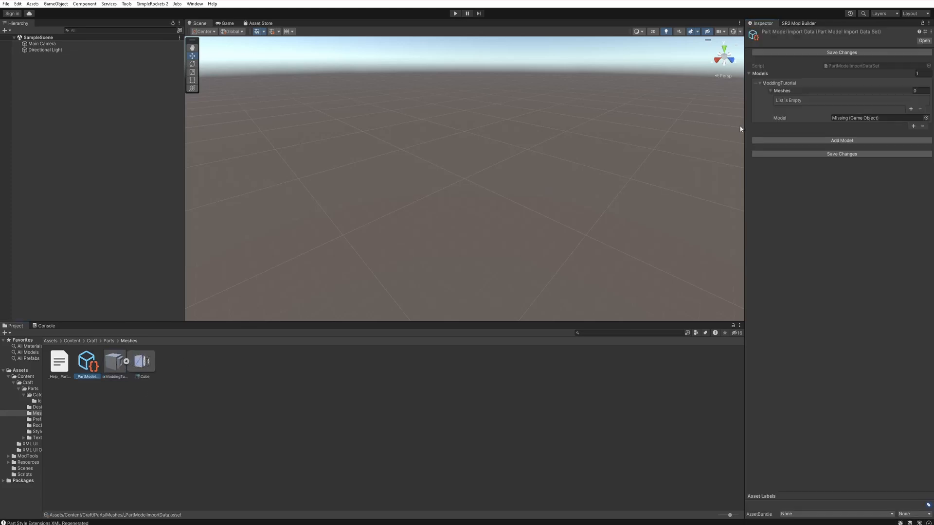
{"action": "left_click", "coordinate": [922, 126]}
{"action": "left_click", "coordinate": [806, 74]}
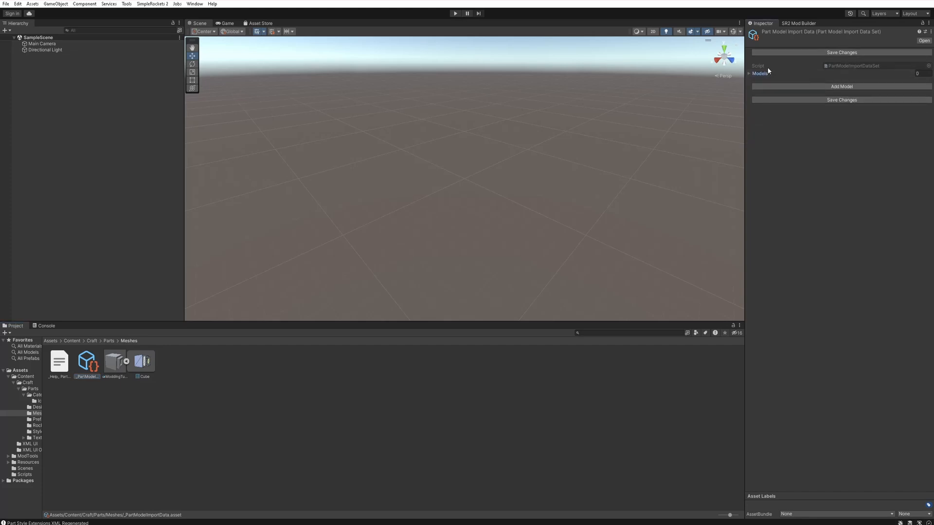
{"action": "left_click", "coordinate": [192, 383]}
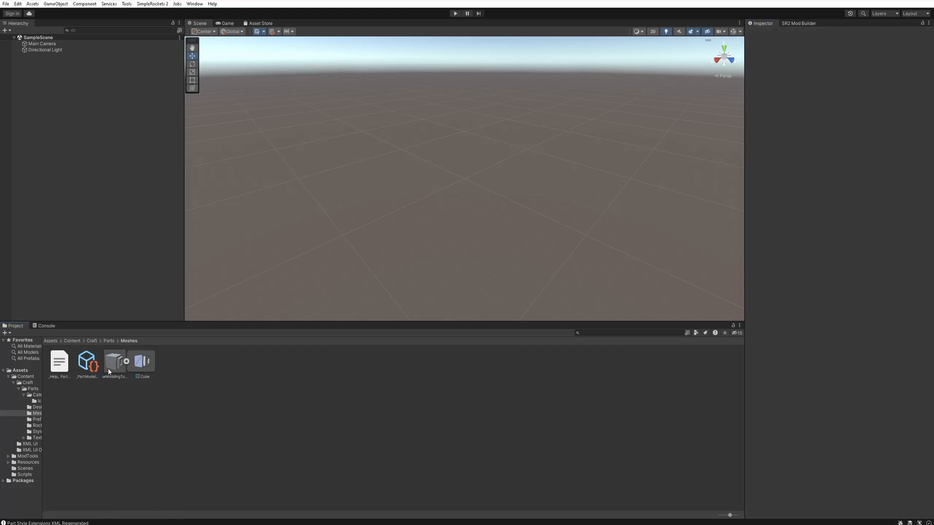
{"action": "left_click", "coordinate": [126, 362]}
Step: Add a new model entry to the Part Model Import Data asset and assign ModdingTutorial 1 as its model
{"action": "left_click", "coordinate": [90, 365]}
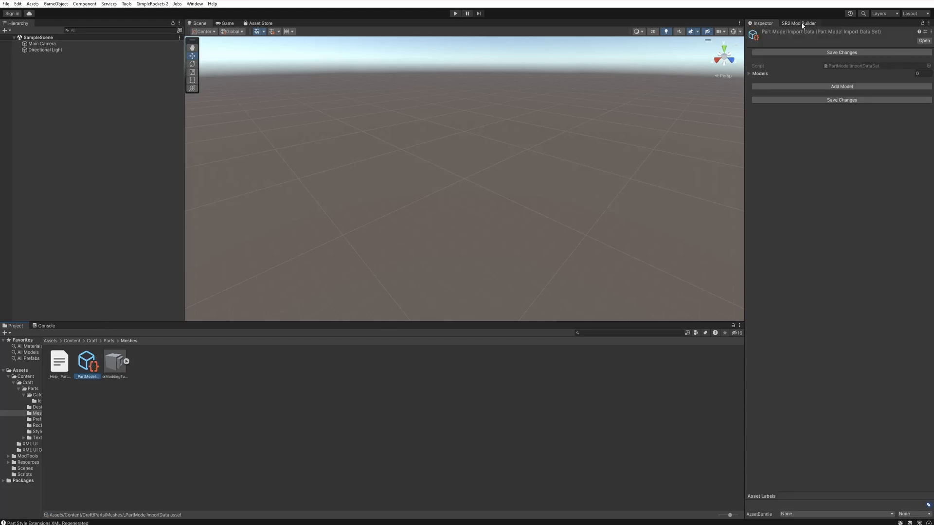
{"action": "left_click", "coordinate": [807, 86]}
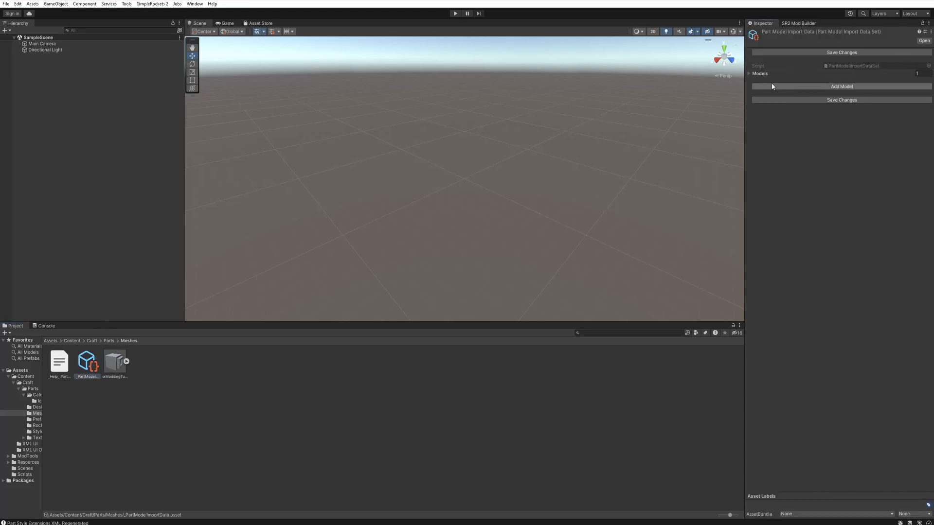
{"action": "left_click", "coordinate": [749, 74]}
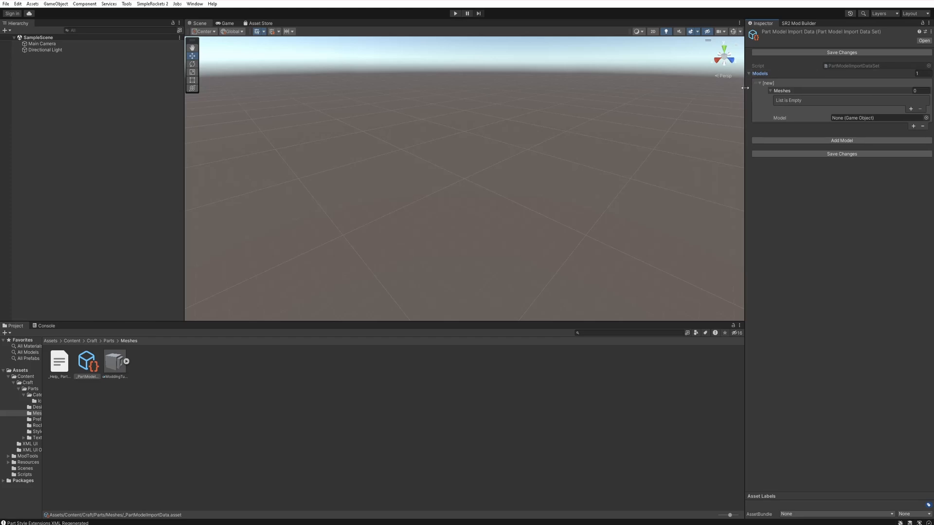
{"action": "left_click", "coordinate": [122, 369]}
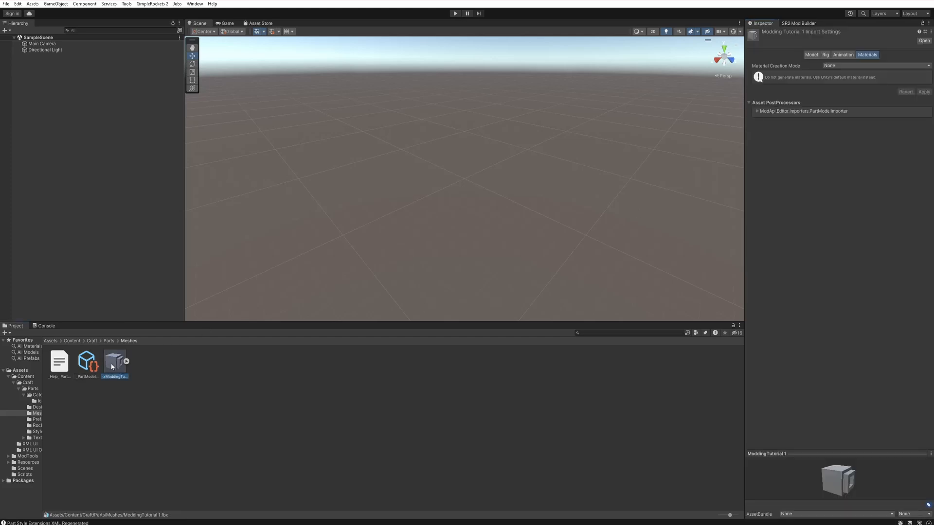
{"action": "left_click", "coordinate": [87, 361]}
{"action": "left_click_drag", "start_coordinate": [114, 361], "coordinate": [862, 118]}
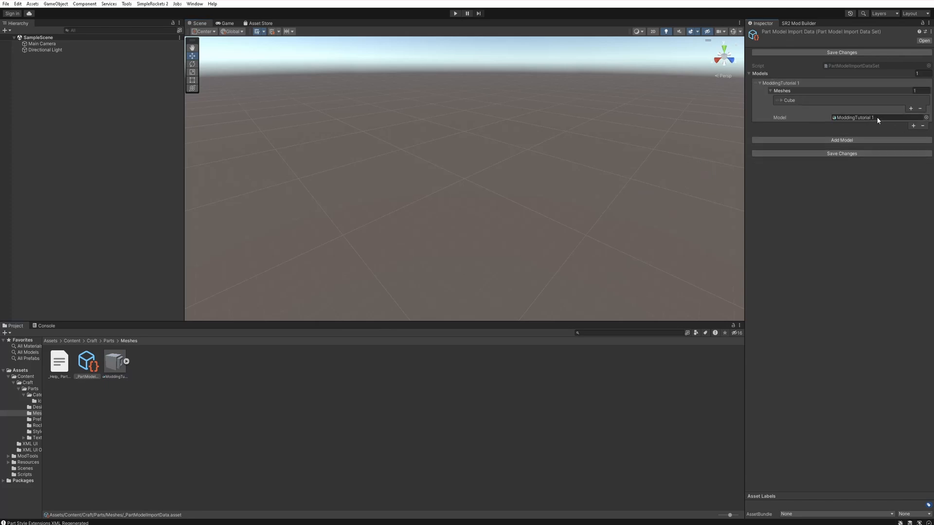
Step: Set the Cube mesh's Submesh 0 to Trim 1 and Submesh 1 to Trim 2, and save the part model import changes
{"action": "left_click", "coordinate": [780, 101]}
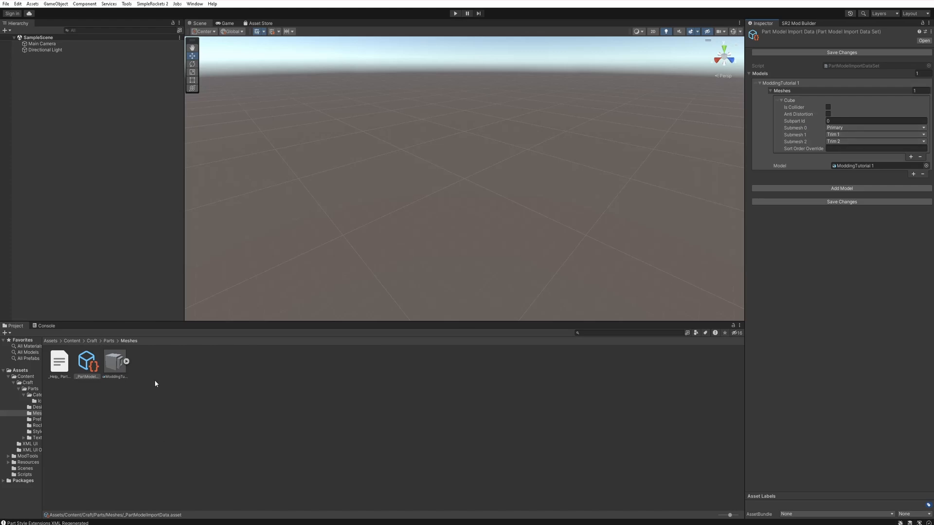
{"action": "left_click", "coordinate": [846, 134]}
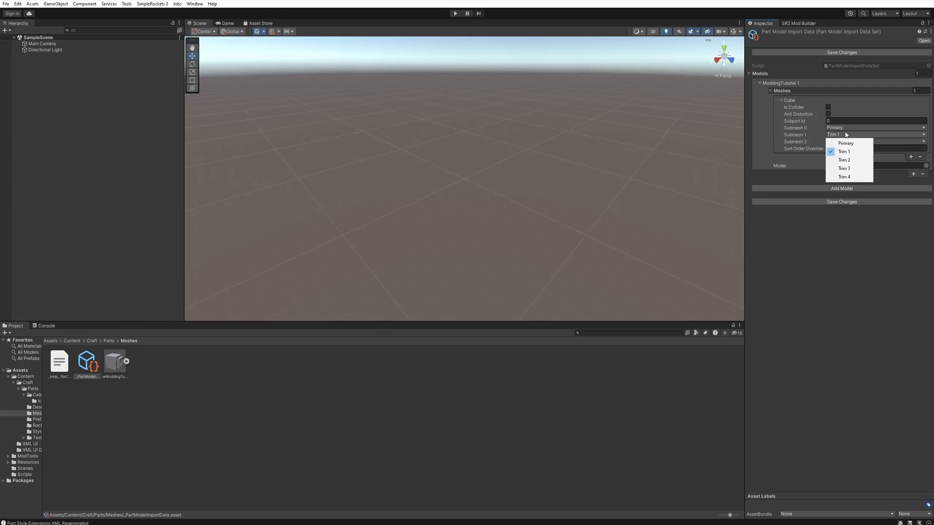
{"action": "left_click", "coordinate": [844, 176]}
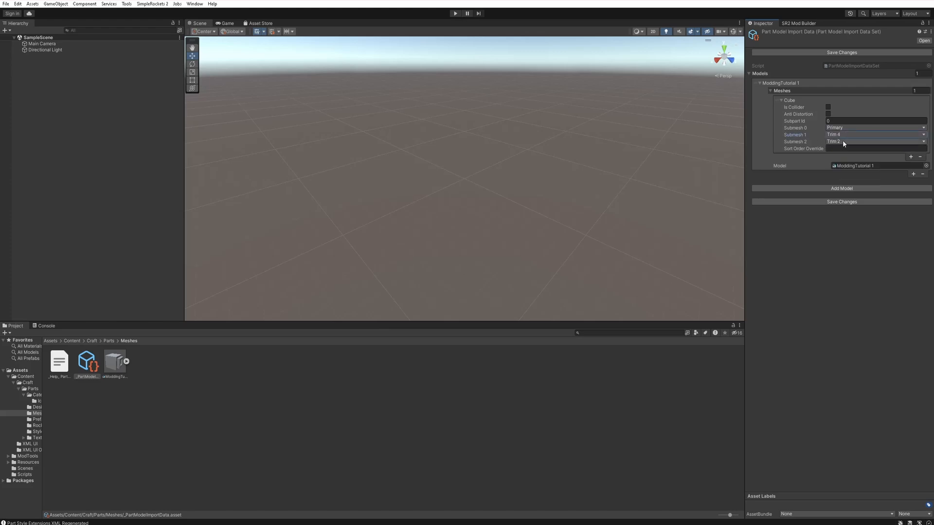
{"action": "left_click", "coordinate": [844, 134]}
{"action": "left_click", "coordinate": [851, 153]}
{"action": "left_click", "coordinate": [841, 129]}
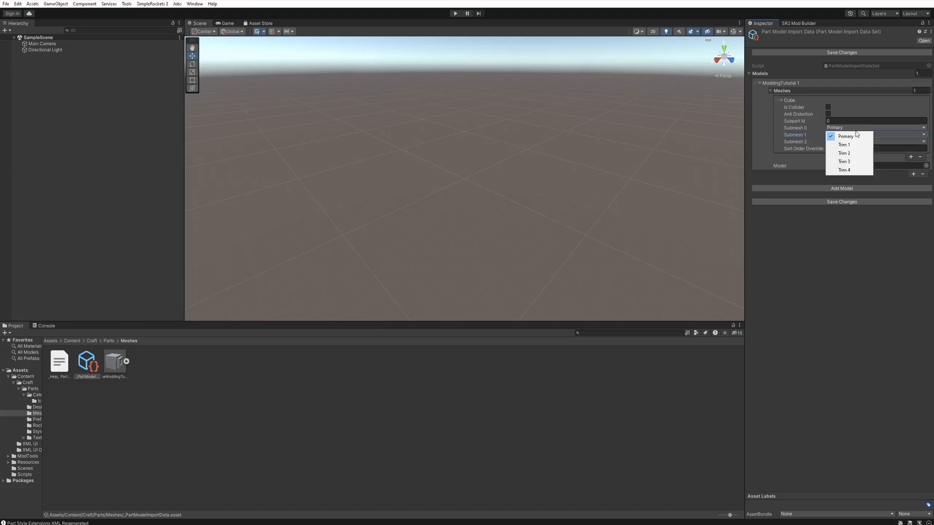
{"action": "left_click", "coordinate": [838, 145]}
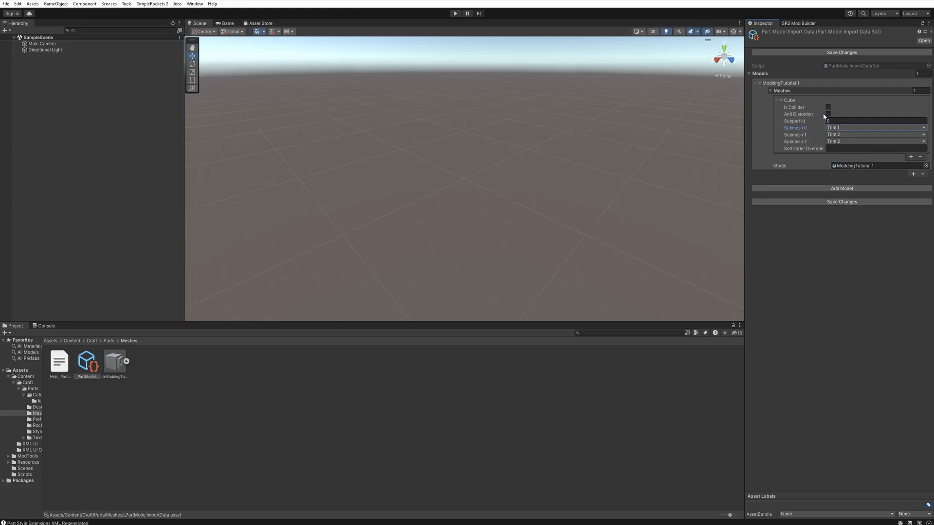
{"action": "left_click", "coordinate": [815, 205]}
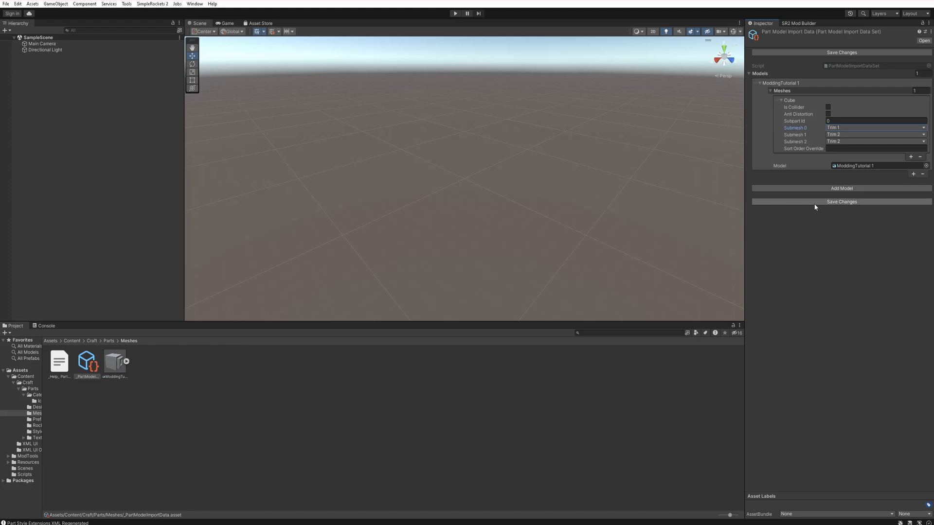
Step: Place the ModdingTutorial 1 model in the scene to inspect its material assignments and delete it from the scene
{"action": "left_click", "coordinate": [126, 362]}
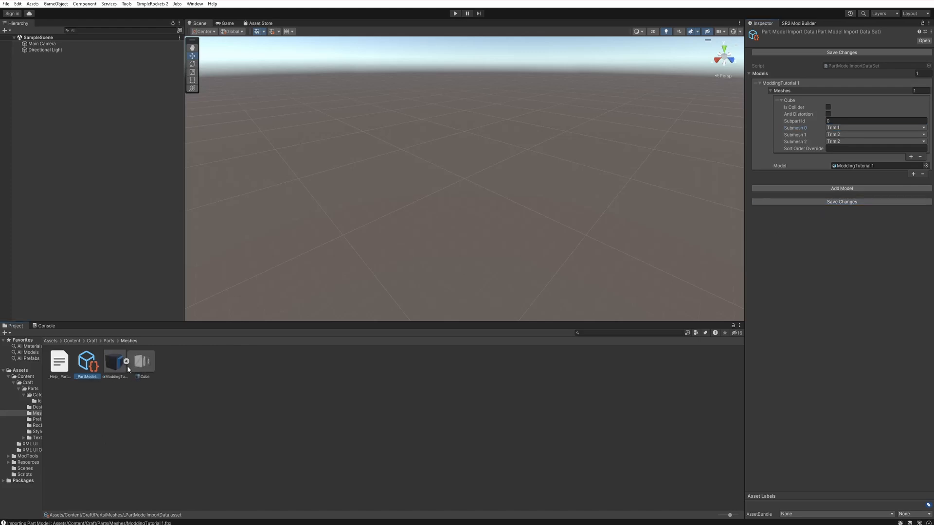
{"action": "left_click_drag", "start_coordinate": [115, 363], "coordinate": [470, 153]}
{"action": "scroll", "coordinate": [471, 156], "scroll_direction": "up", "scroll_amount": 8}
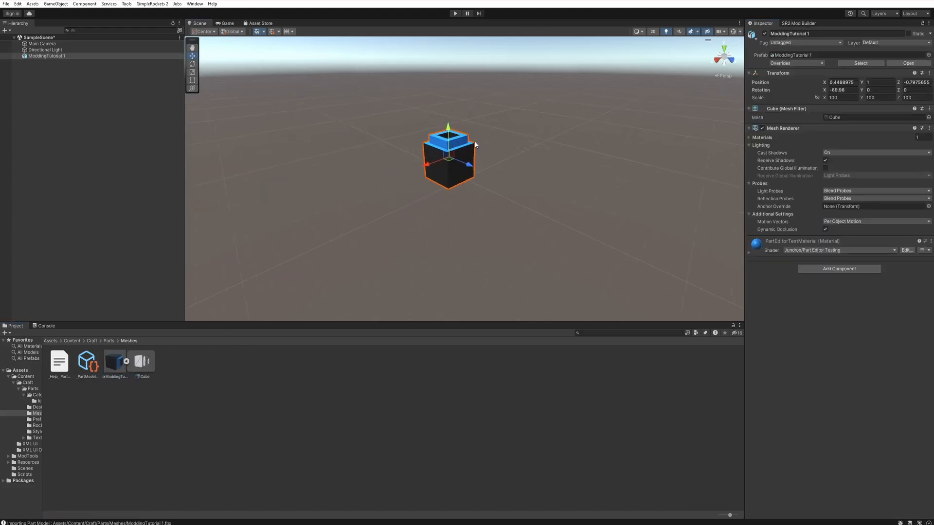
{"action": "right_click_drag", "start_coordinate": [514, 65], "coordinate": [507, 240]}
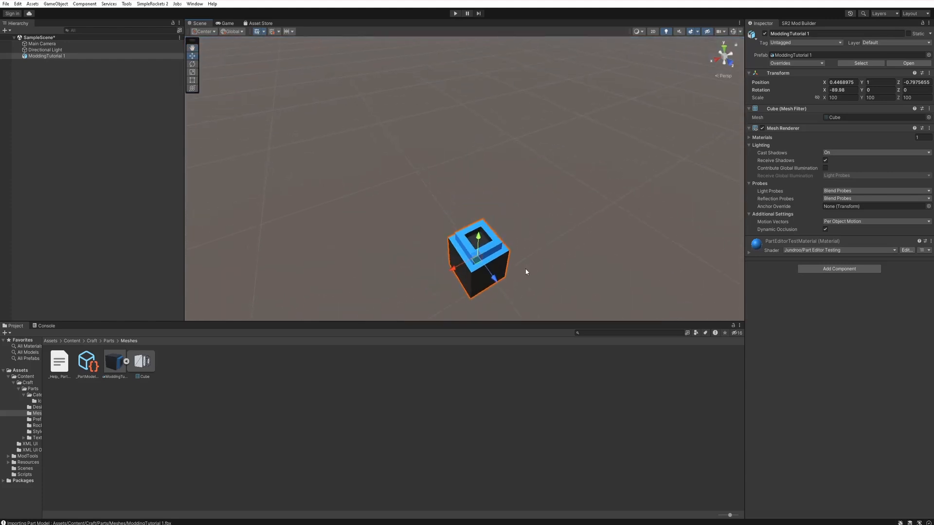
{"action": "key", "text": "f"}
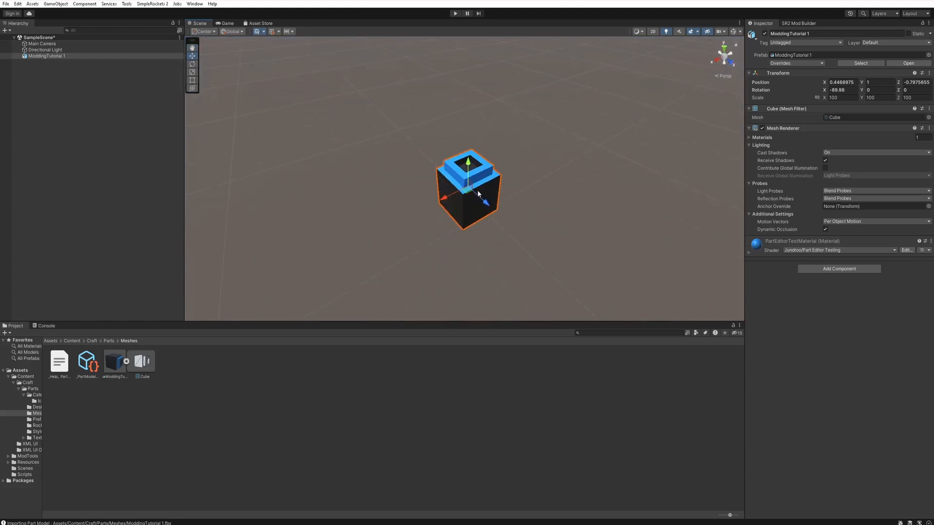
{"action": "key", "text": "Delete"}
{"action": "left_click", "coordinate": [127, 361]}
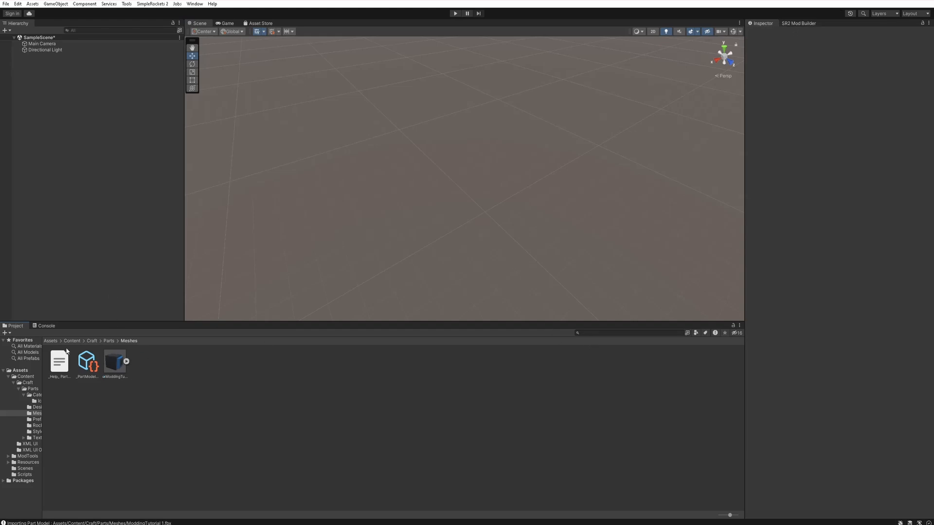
Step: Search the project's Assets folder for "part mana" and clear the search
{"action": "left_click", "coordinate": [51, 341]}
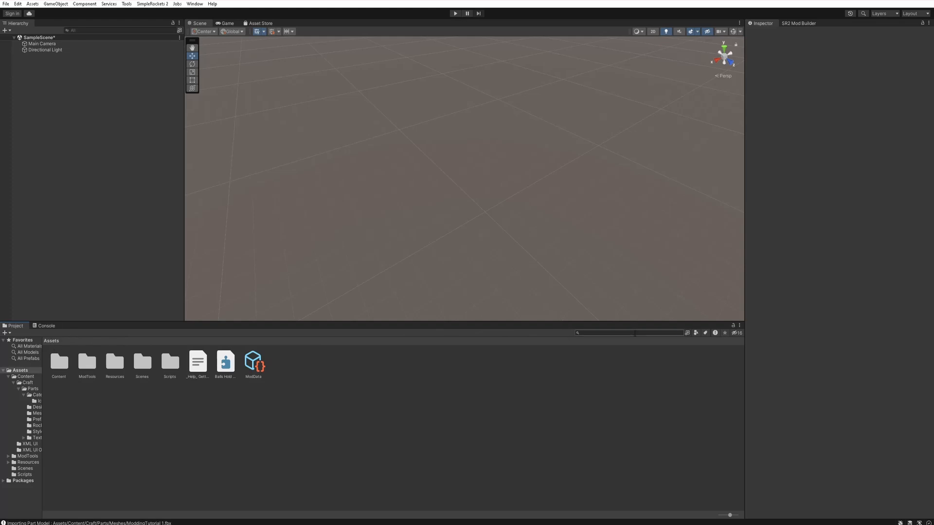
{"action": "type", "text": "part mana"}
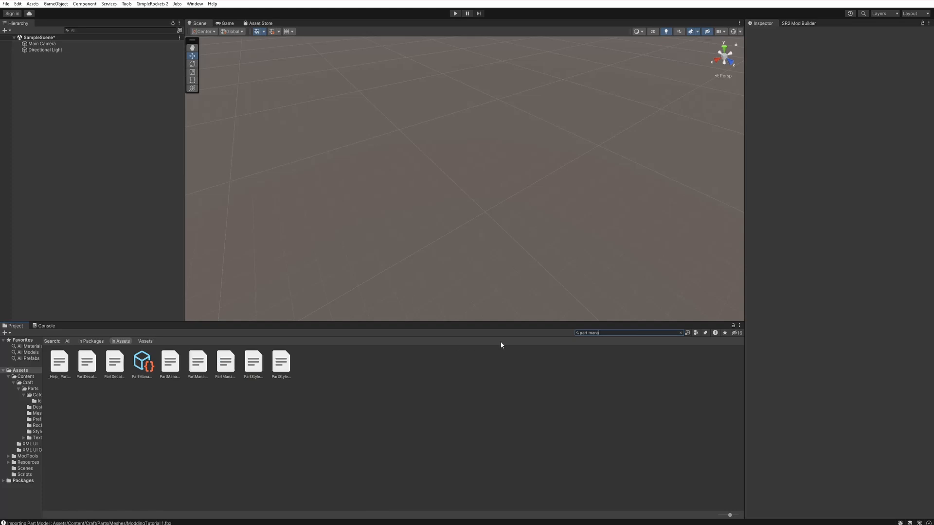
{"action": "key", "text": "BackSpace"}
{"action": "key", "text": "BackSpace"}
{"action": "key", "text": "BackSpace"}
{"action": "key", "text": "BackSpace"}
{"action": "key", "text": "BackSpace"}
{"action": "key", "text": "BackSpace"}
{"action": "key", "text": "BackSpace"}
{"action": "key", "text": "BackSpace"}
{"action": "key", "text": "BackSpace"}
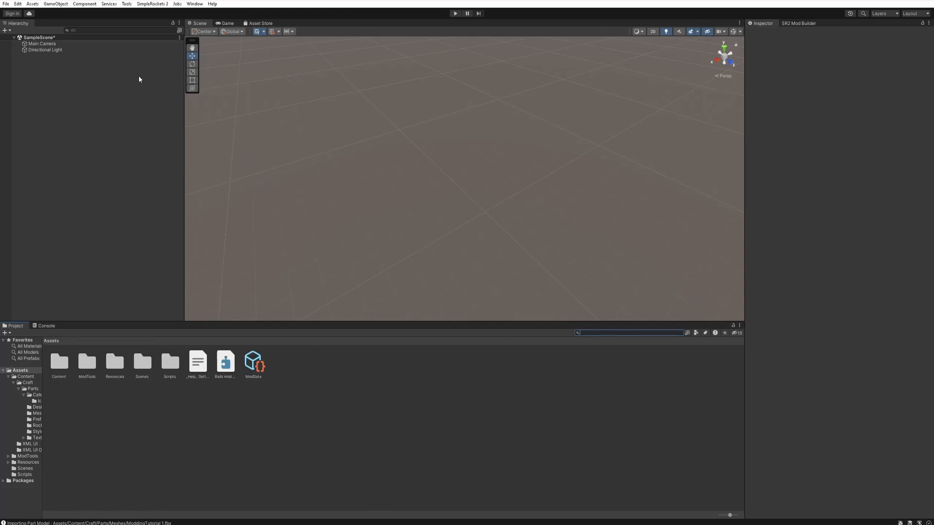
Step: Create a new Part Manager asset with the SimpleRockets 2 part tools
{"action": "left_click", "coordinate": [153, 4]}
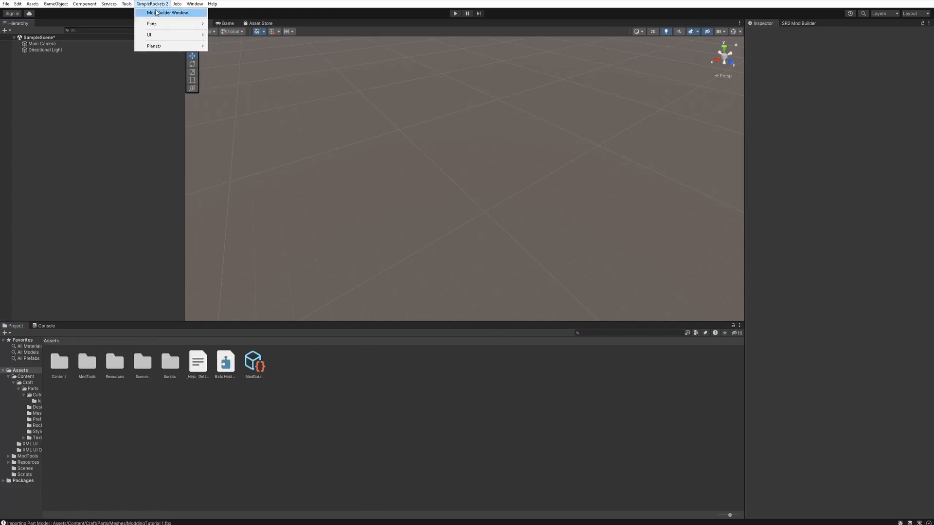
{"action": "mouse_move", "coordinate": [164, 40]}
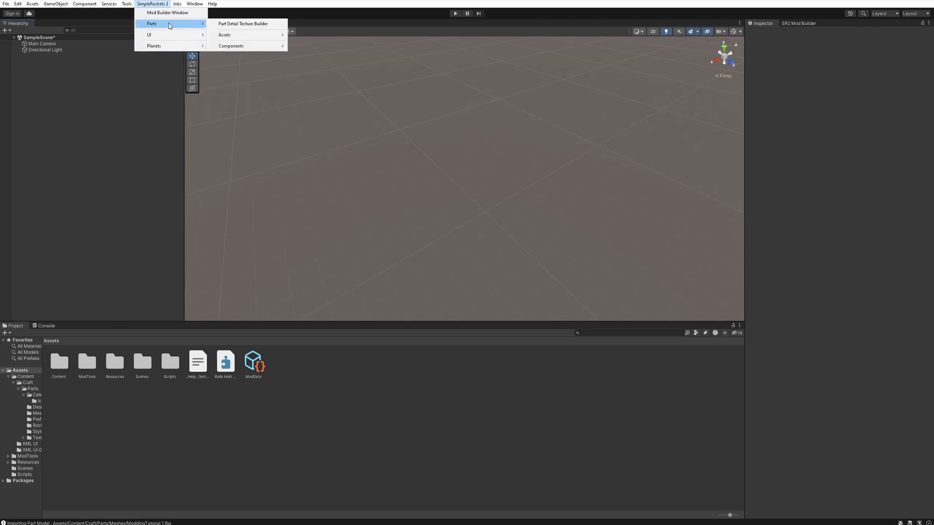
{"action": "mouse_move", "coordinate": [246, 36]}
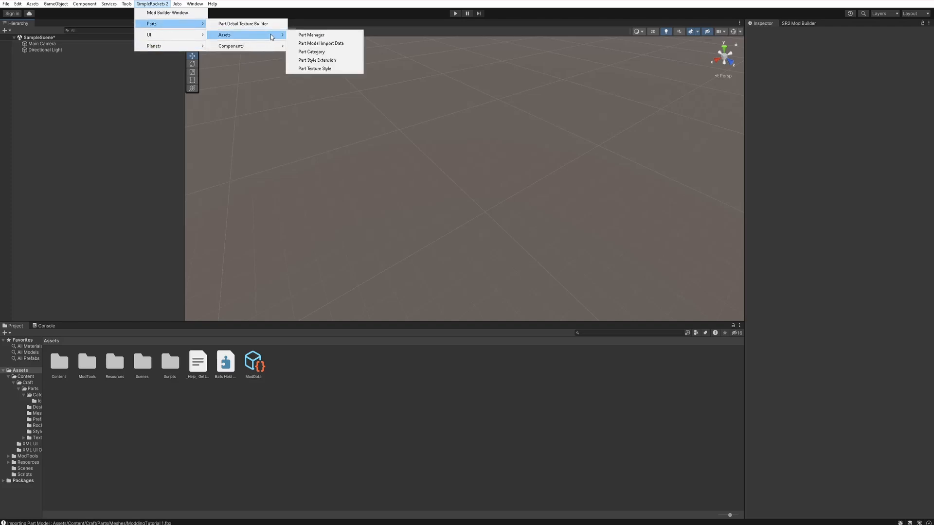
{"action": "left_click", "coordinate": [305, 36]}
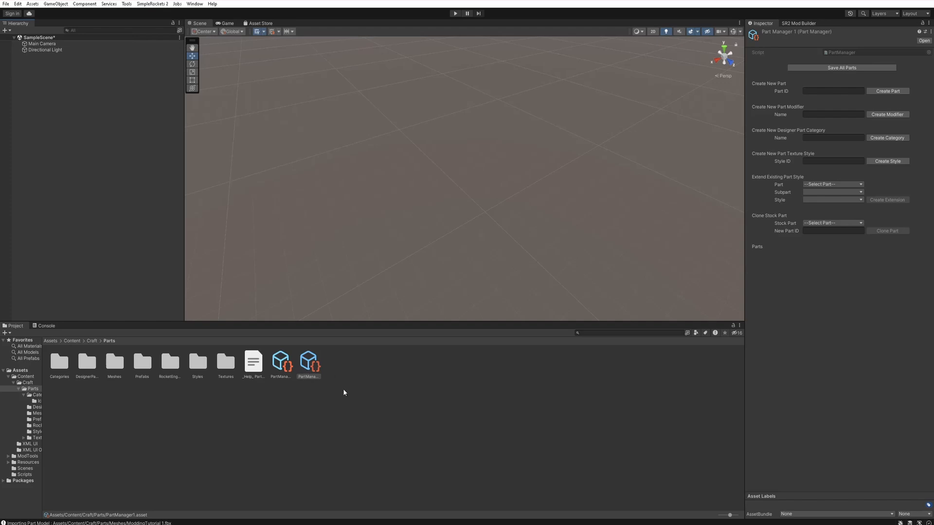
Step: Create a new part with the Part ID BoxThing in the new Part Manager
{"action": "left_click", "coordinate": [315, 367]}
{"action": "left_click", "coordinate": [822, 90]}
{"action": "type", "text": "xThing"}
{"action": "left_click", "coordinate": [875, 92]}
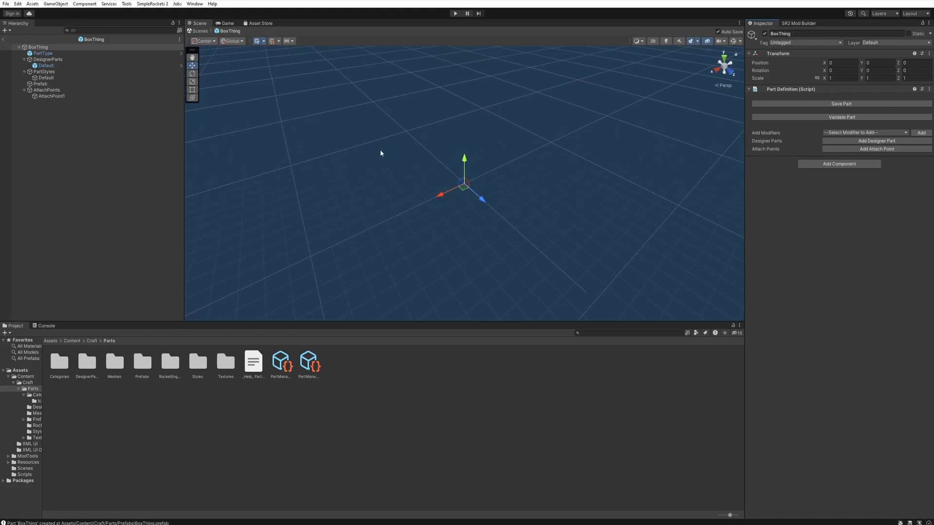
Step: Add the ModdingTutorial 1 model from Assets/Content/Craft/Parts/Meshes as a child of the BoxThing part's Prefab object
{"action": "left_click", "coordinate": [48, 85]}
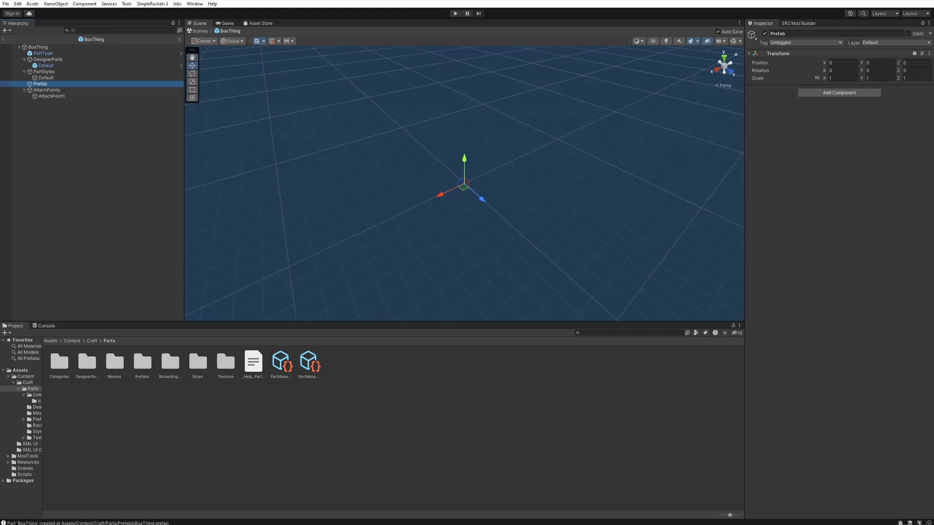
{"action": "left_click", "coordinate": [50, 341]}
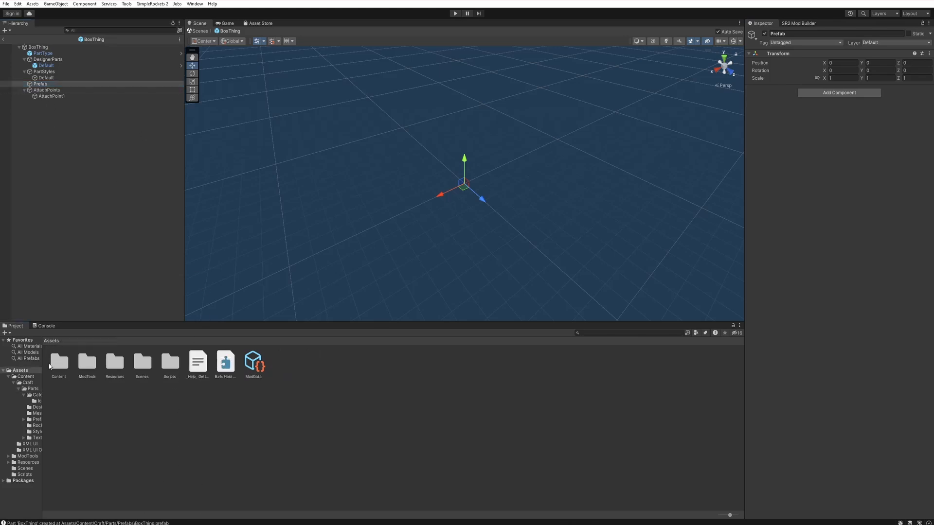
{"action": "double_click", "coordinate": [57, 363]}
{"action": "double_click", "coordinate": [58, 362]}
{"action": "double_click", "coordinate": [58, 363]}
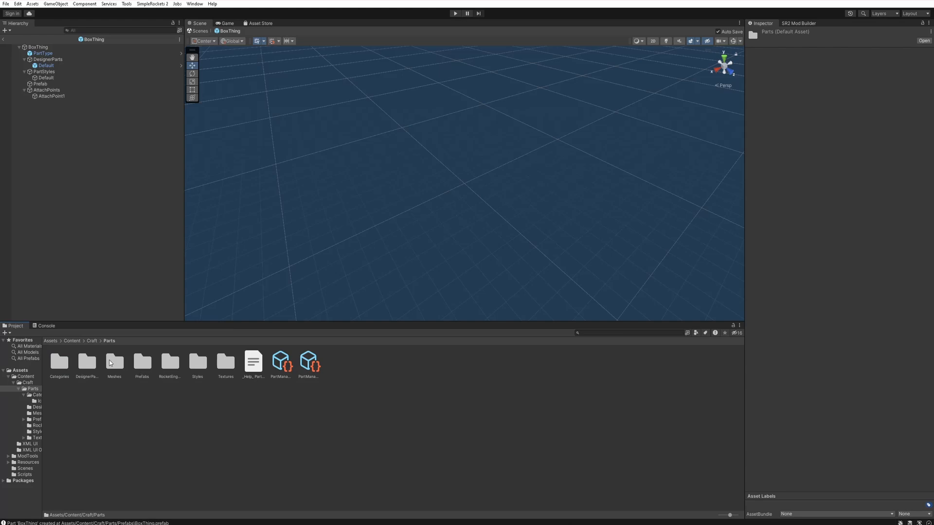
{"action": "double_click", "coordinate": [111, 363]}
{"action": "left_click", "coordinate": [116, 365]}
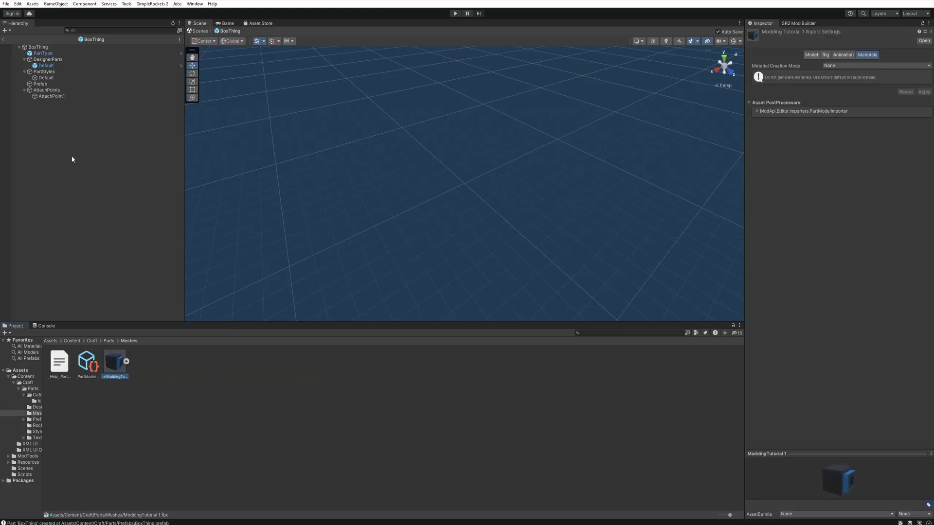
{"action": "left_click_drag", "start_coordinate": [116, 361], "coordinate": [54, 88]}
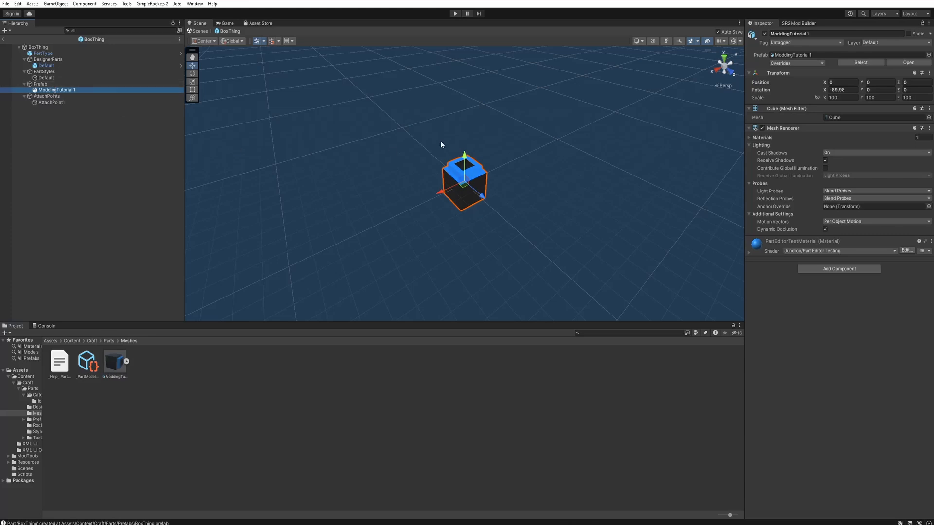
{"action": "scroll", "coordinate": [456, 124], "scroll_direction": "up", "scroll_amount": 1}
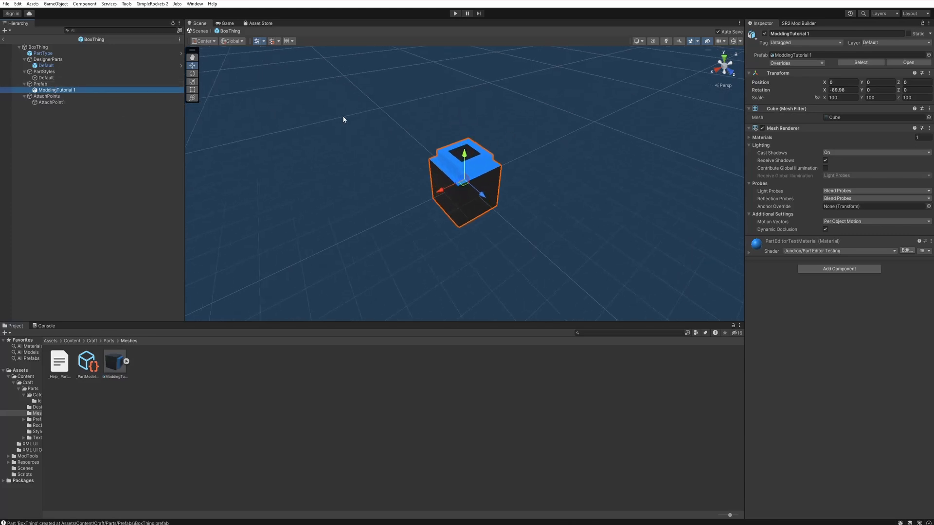
Step: Examine the ModdingTutorial 1 model's PartEditorTestMaterial, including its shader choices and its primary and trim colours
{"action": "left_click", "coordinate": [485, 99]}
{"action": "left_click", "coordinate": [62, 89]}
{"action": "left_click", "coordinate": [749, 252]}
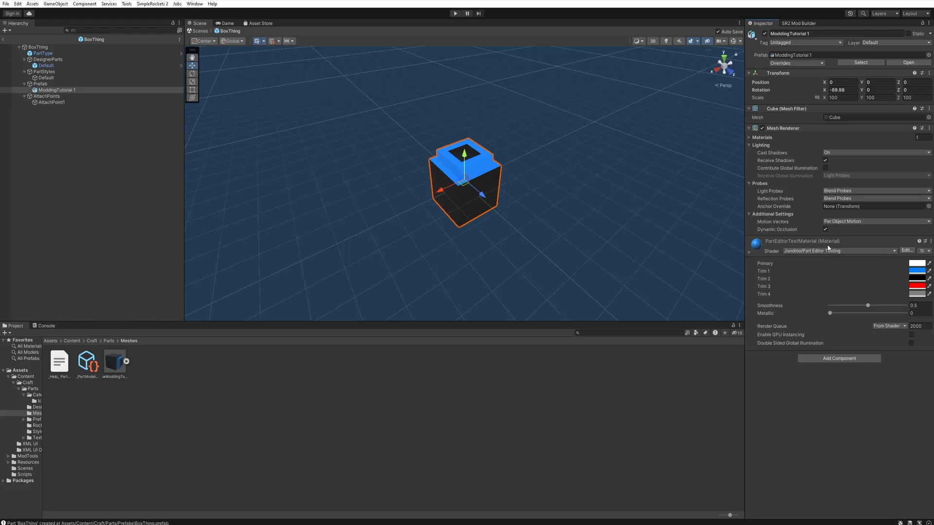
{"action": "left_click", "coordinate": [800, 252]}
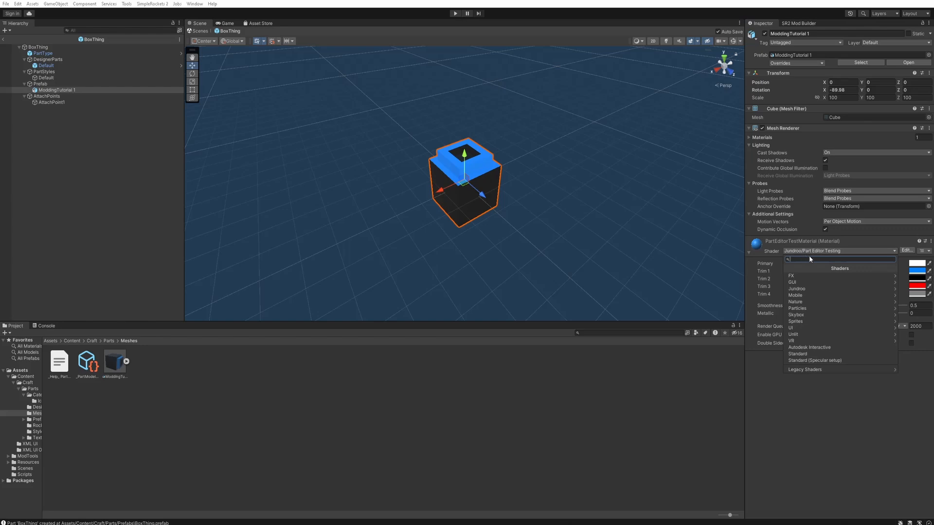
{"action": "left_click", "coordinate": [859, 240]}
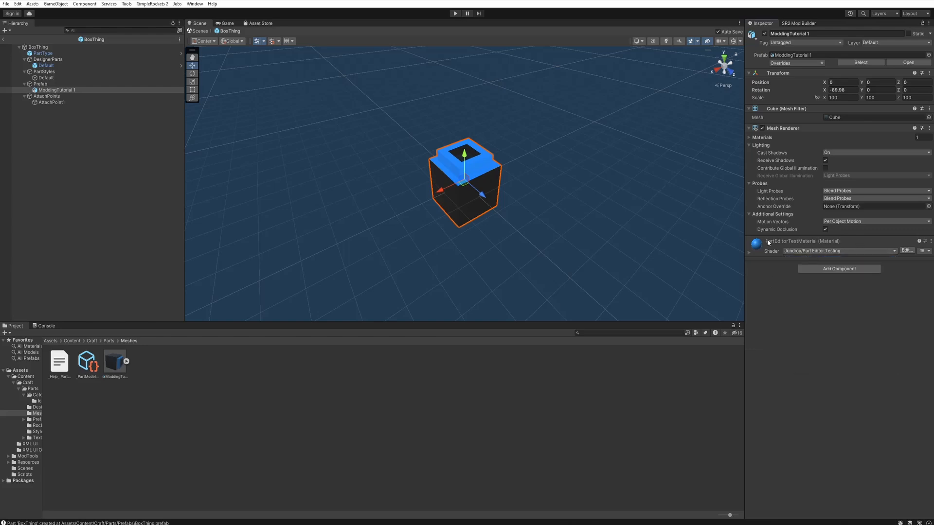
{"action": "left_click", "coordinate": [791, 243]}
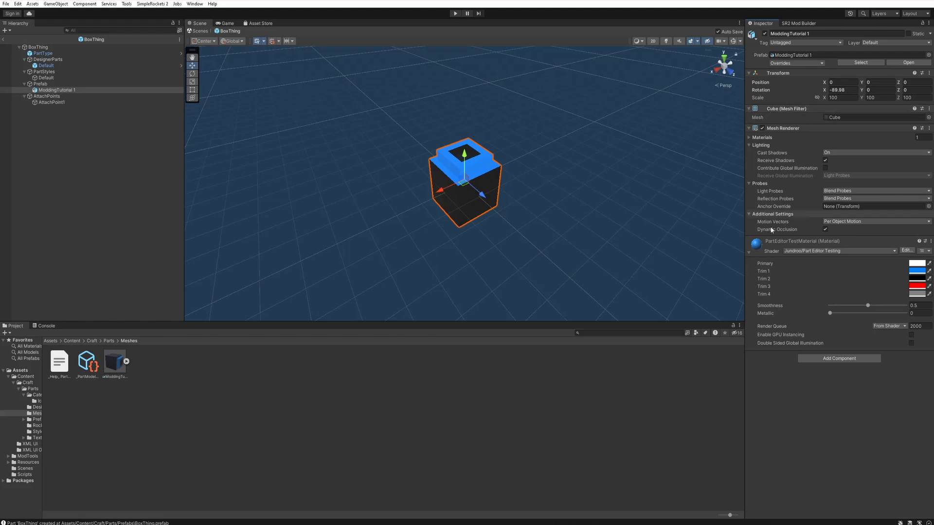
{"action": "left_click", "coordinate": [775, 246]}
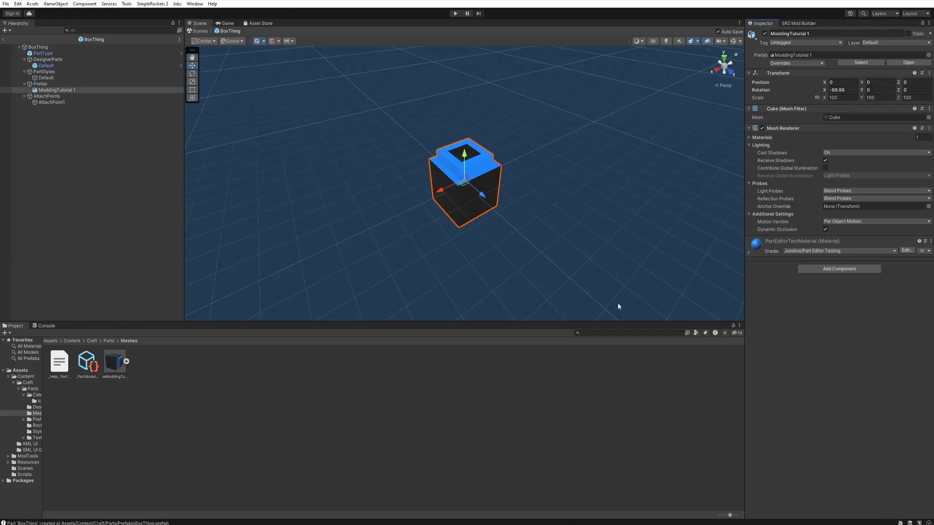
{"action": "left_click", "coordinate": [125, 216]}
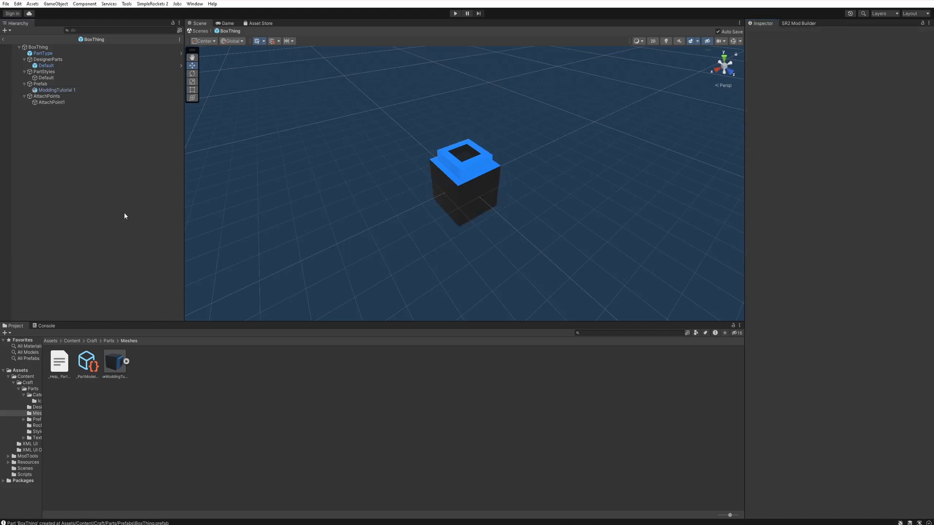
Step: Add a Mesh Collider component to the ModdingTutorial 1 model and remove it again
{"action": "left_click", "coordinate": [95, 91]}
{"action": "left_click", "coordinate": [816, 271]}
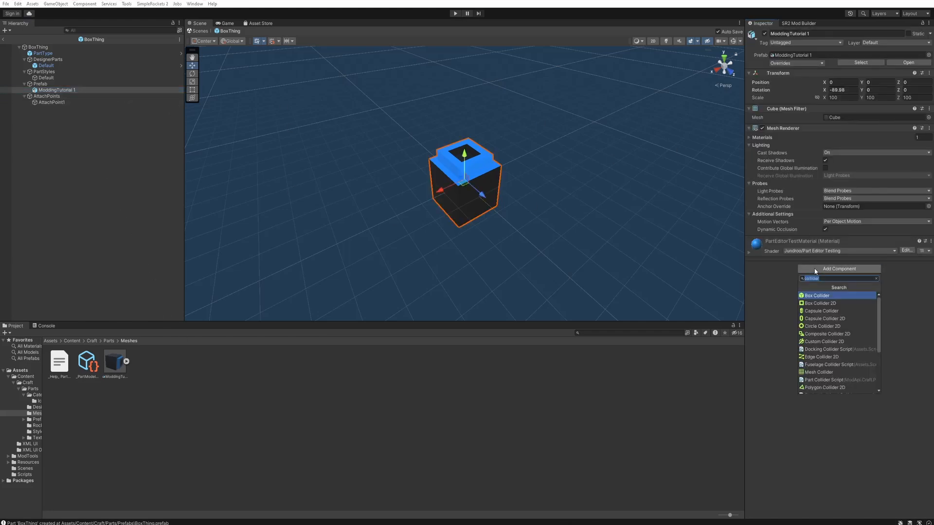
{"action": "left_click", "coordinate": [819, 372]}
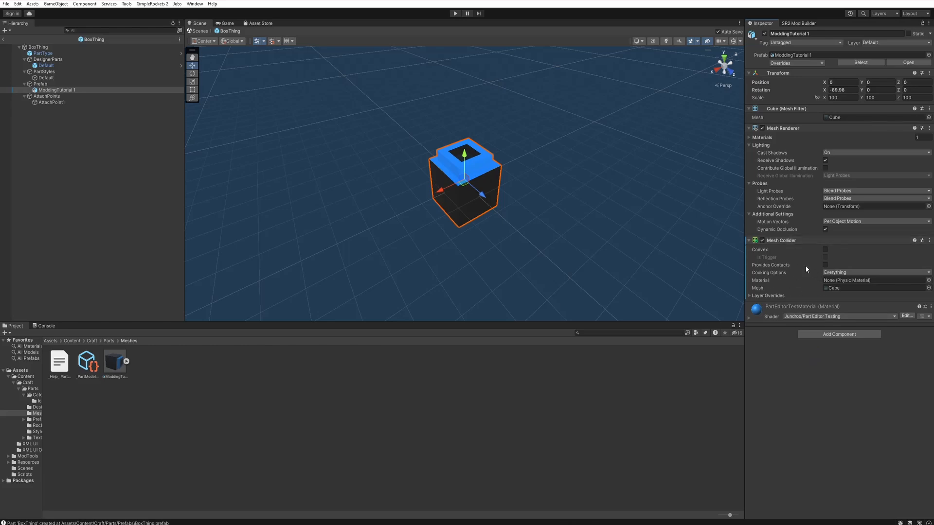
{"action": "left_click", "coordinate": [929, 240]}
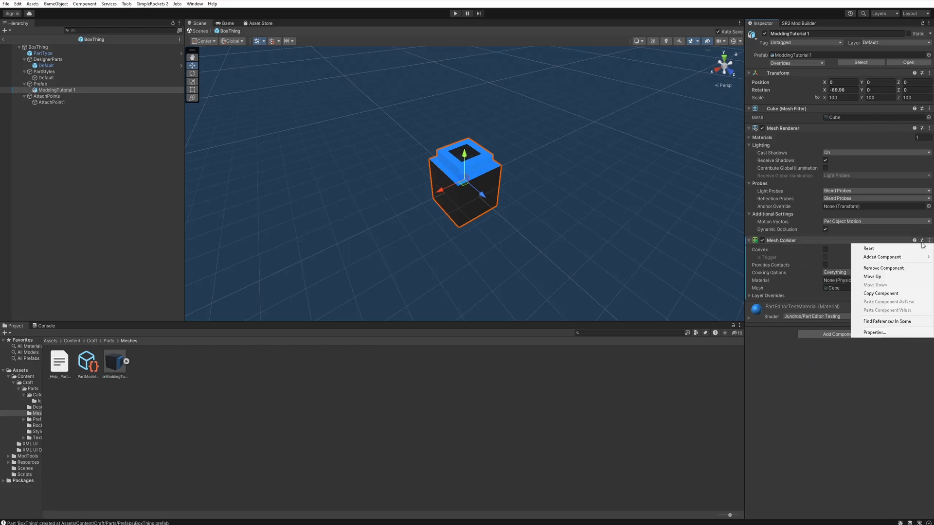
{"action": "left_click", "coordinate": [881, 268]}
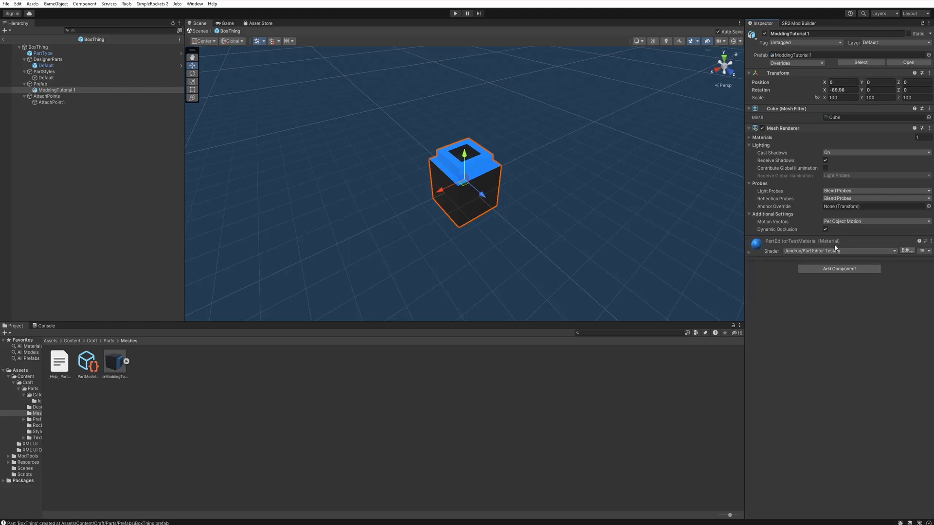
{"action": "left_click", "coordinate": [750, 252]}
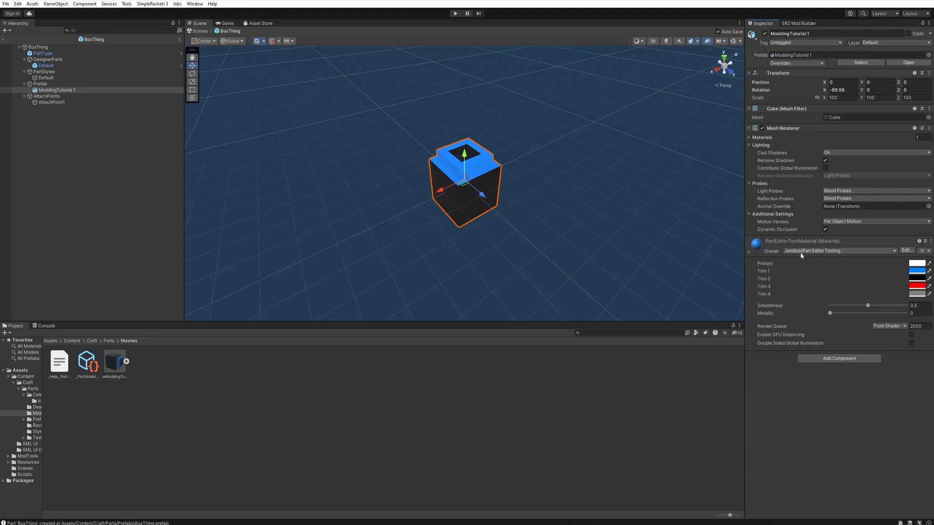
{"action": "left_click", "coordinate": [749, 252]}
{"action": "left_click", "coordinate": [833, 268]}
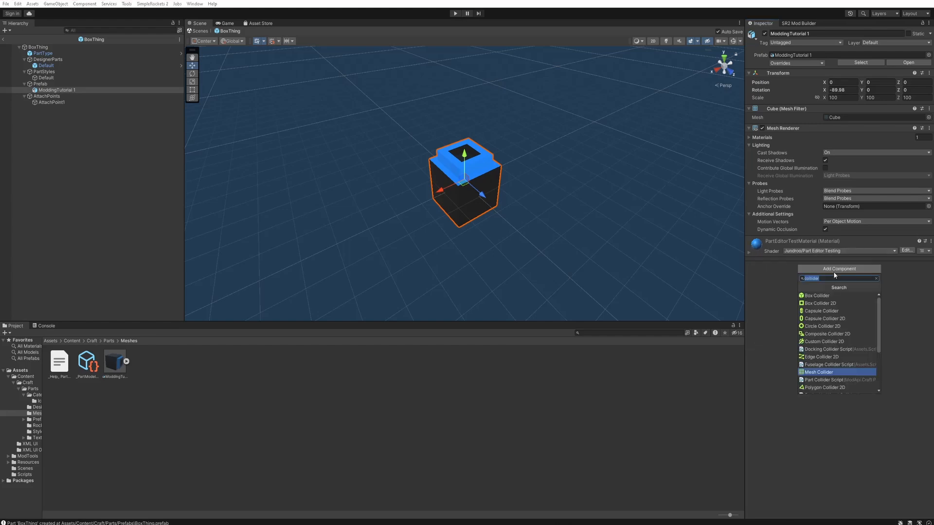
Step: Set the ModdingTutorial 1 model's Element 0 material to None and reassign PartEditorTestMaterial to it
{"action": "left_click", "coordinate": [762, 137]}
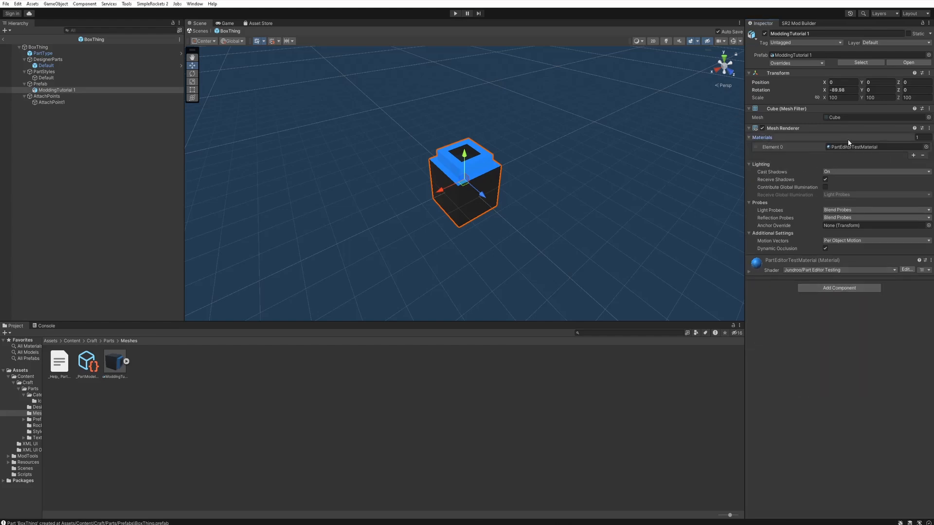
{"action": "left_click", "coordinate": [925, 147]}
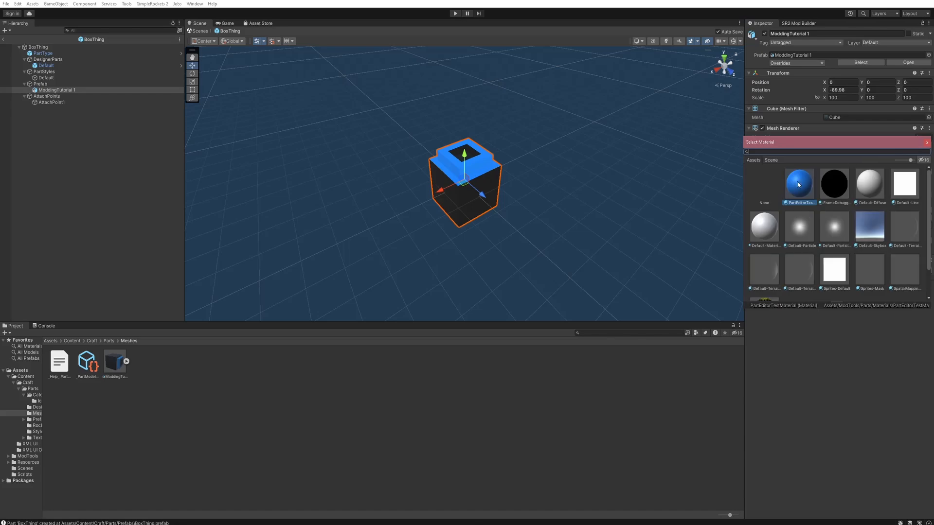
{"action": "double_click", "coordinate": [761, 185]}
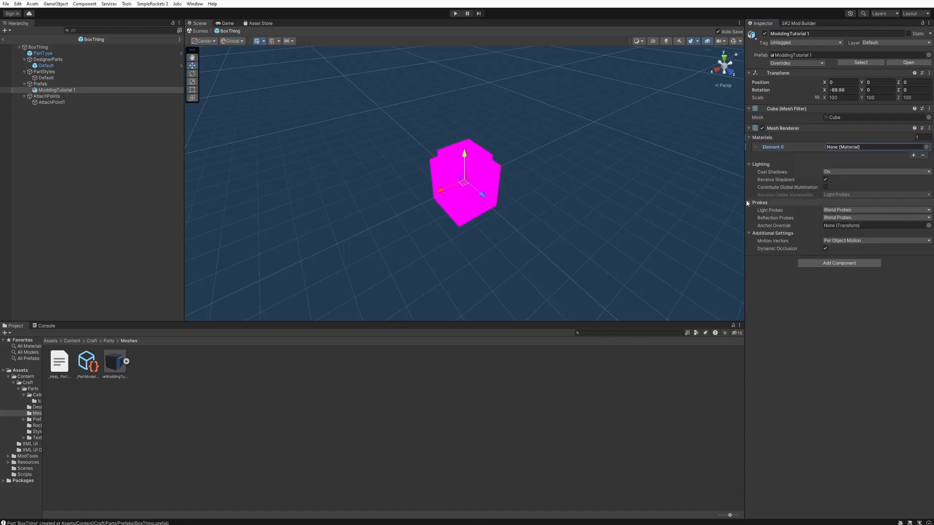
{"action": "left_click", "coordinate": [925, 147]}
{"action": "double_click", "coordinate": [800, 182]}
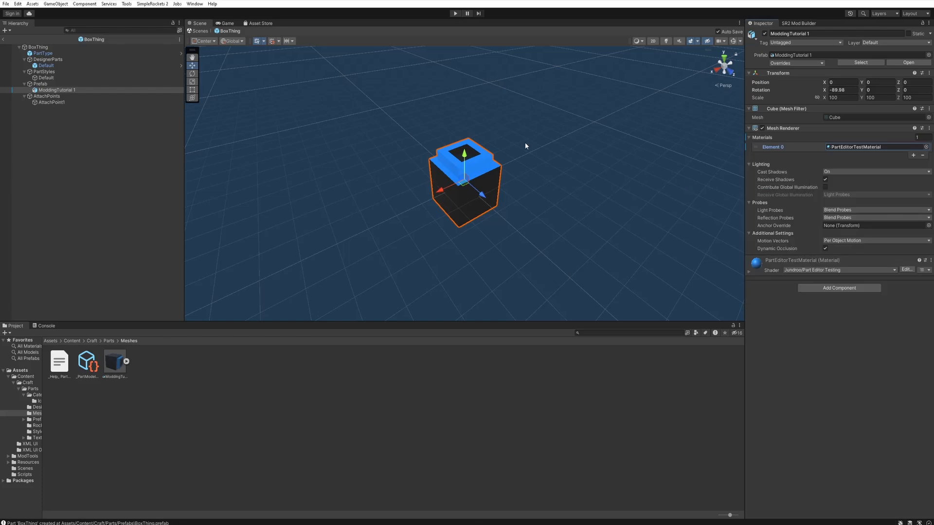
{"action": "left_click", "coordinate": [356, 177]}
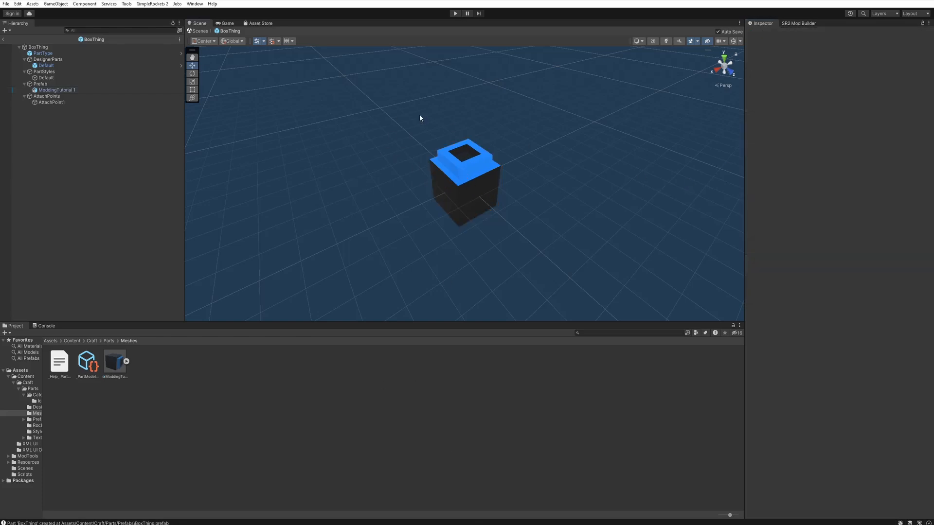
{"action": "scroll", "coordinate": [439, 116], "scroll_direction": "up", "scroll_amount": 3}
{"action": "scroll", "coordinate": [463, 121], "scroll_direction": "down", "scroll_amount": 1}
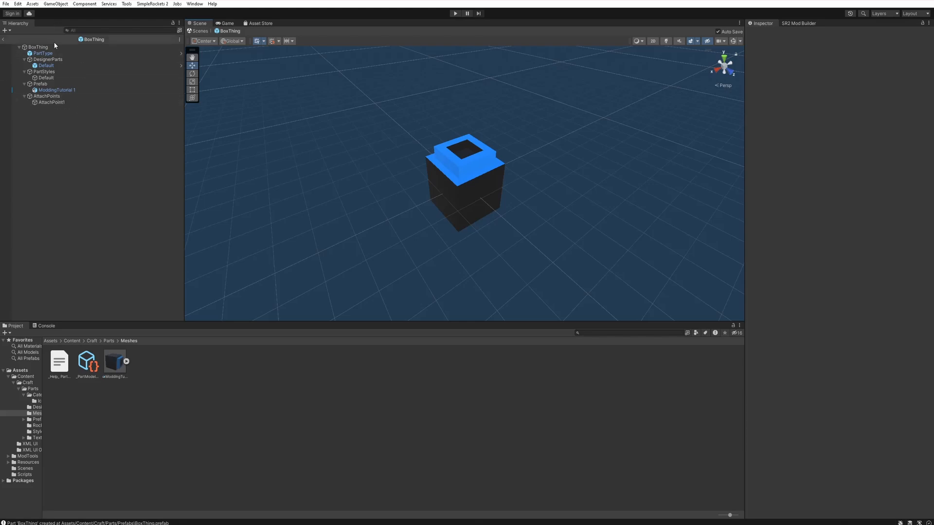
Step: Move AttachPoint1 straight down to the cube's bottom face, at about Y -1.01
{"action": "left_click", "coordinate": [38, 47]}
{"action": "left_click", "coordinate": [60, 106]}
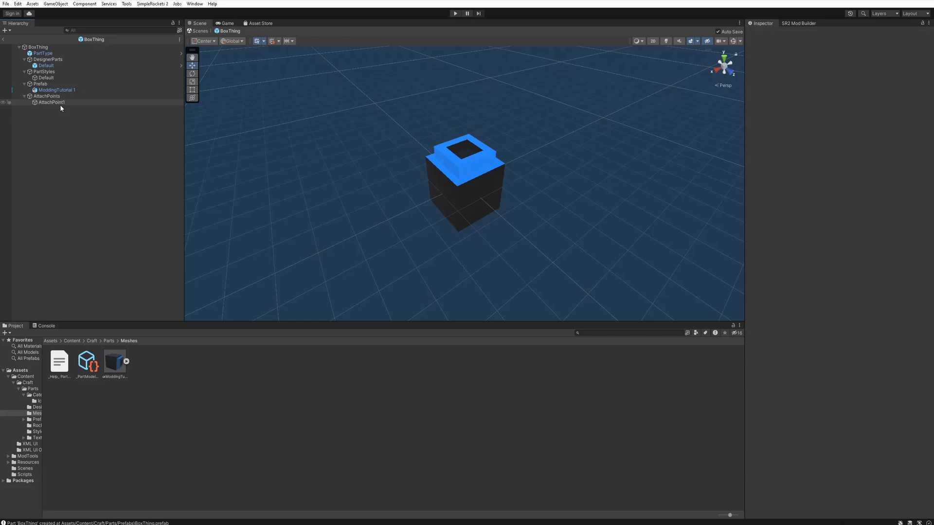
{"action": "left_click", "coordinate": [53, 103]}
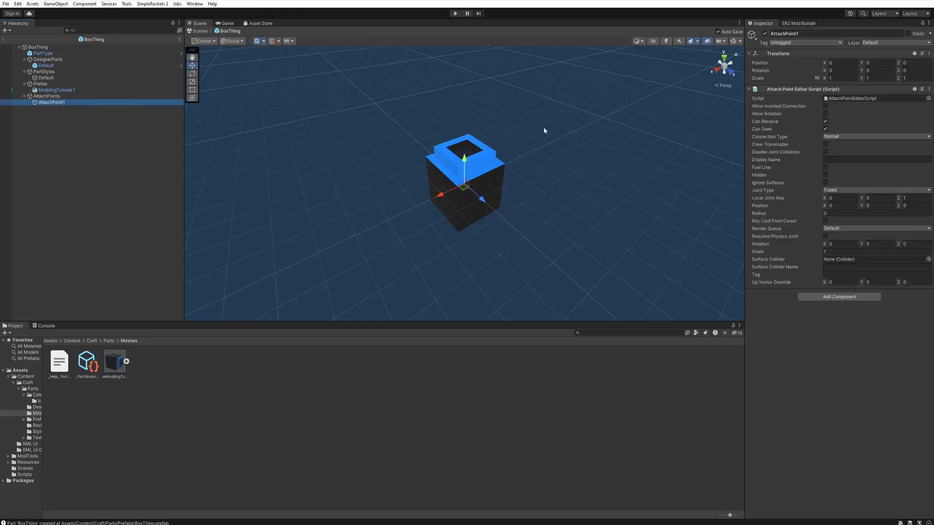
{"action": "scroll", "coordinate": [533, 132], "scroll_direction": "down", "scroll_amount": 3}
{"action": "scroll", "coordinate": [532, 139], "scroll_direction": "up", "scroll_amount": 10}
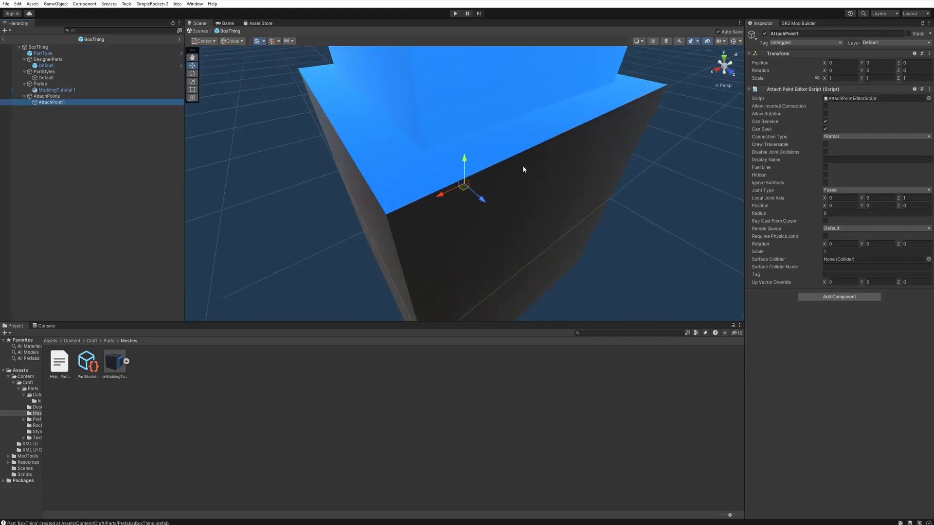
{"action": "scroll", "coordinate": [522, 163], "scroll_direction": "down", "scroll_amount": 6}
{"action": "right_click_drag", "start_coordinate": [498, 184], "coordinate": [549, 137]}
{"action": "middle_click_drag", "start_coordinate": [532, 158], "coordinate": [585, 46]}
{"action": "right_click_drag", "start_coordinate": [506, 162], "coordinate": [566, 105]}
{"action": "middle_click_drag", "start_coordinate": [483, 177], "coordinate": [595, 127]}
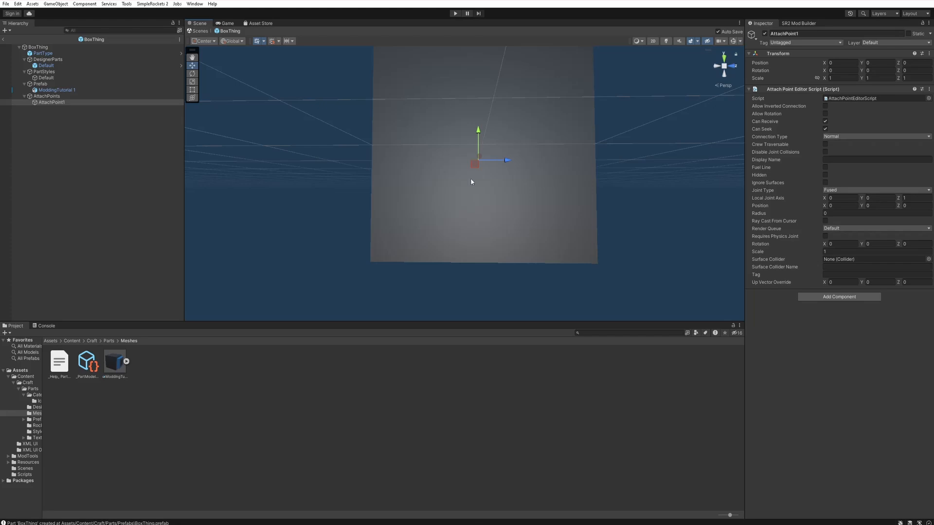
{"action": "mouse_move", "coordinate": [504, 128]}
{"action": "middle_mouse_down"}
{"action": "mouse_move", "coordinate": [494, 176]}
{"action": "mouse_move", "coordinate": [493, 138]}
{"action": "mouse_move", "coordinate": [502, 140]}
{"action": "middle_mouse_up"}
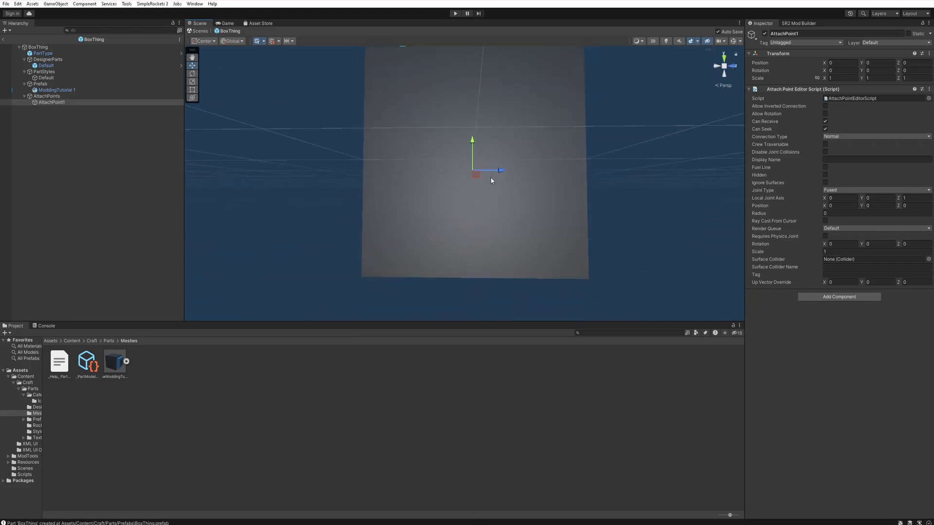
{"action": "middle_click_drag", "start_coordinate": [488, 224], "coordinate": [499, 144]}
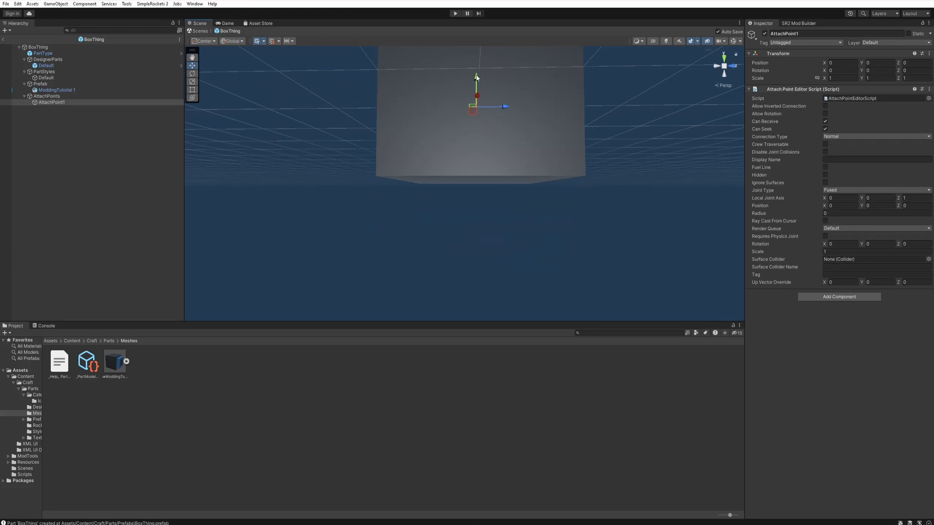
{"action": "left_click_drag", "start_coordinate": [476, 80], "coordinate": [478, 157]}
{"action": "middle_click_drag", "start_coordinate": [504, 123], "coordinate": [513, 129]}
{"action": "left_click_drag", "start_coordinate": [475, 165], "coordinate": [475, 167]}
{"action": "scroll", "coordinate": [505, 147], "scroll_direction": "down", "scroll_amount": 4}
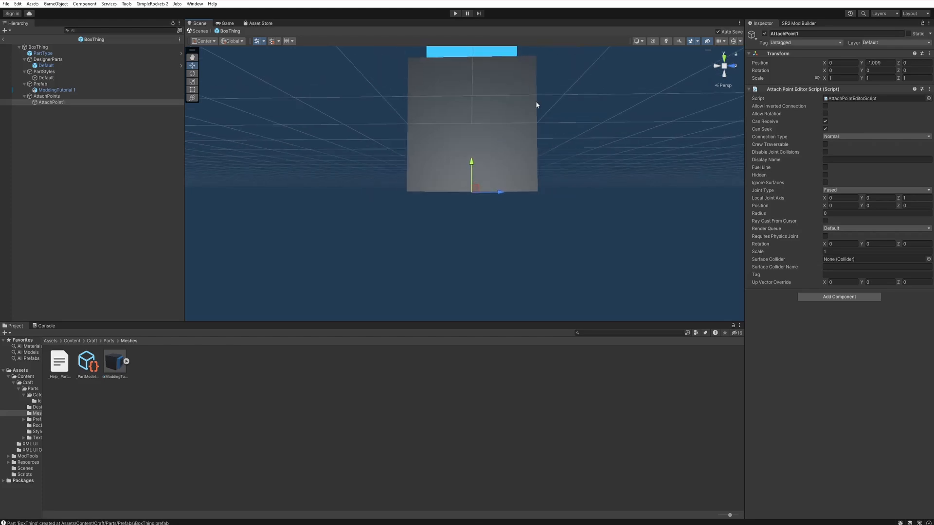
Step: Examine AttachPoint1's placement on the underside of the cube and open its X rotation for editing
{"action": "middle_click_drag", "start_coordinate": [535, 101], "coordinate": [515, 124]}
{"action": "right_click_drag", "start_coordinate": [514, 123], "coordinate": [508, 141]}
{"action": "middle_click_drag", "start_coordinate": [508, 141], "coordinate": [522, 49]}
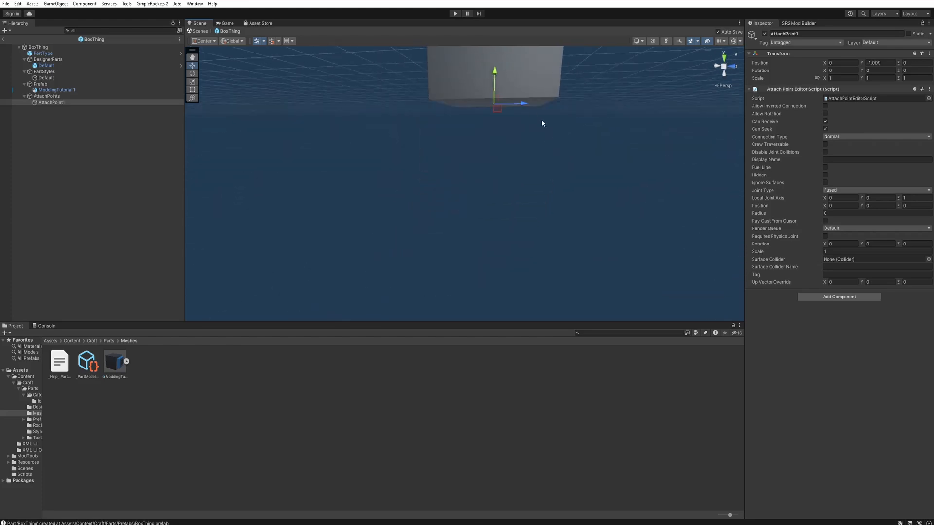
{"action": "scroll", "coordinate": [564, 90], "scroll_direction": "up", "scroll_amount": 3}
{"action": "right_click_drag", "start_coordinate": [574, 78], "coordinate": [555, 82]}
{"action": "middle_click_drag", "start_coordinate": [556, 82], "coordinate": [507, 241]}
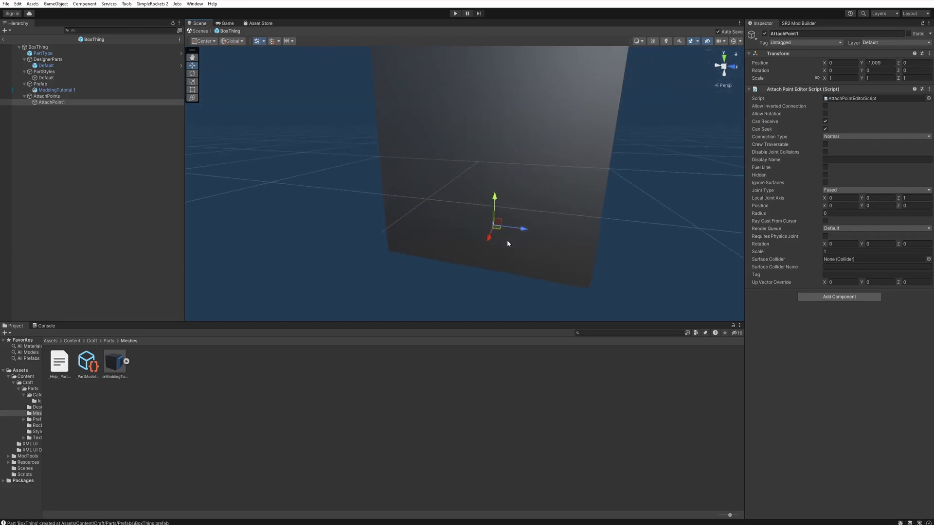
{"action": "right_click_drag", "start_coordinate": [507, 243], "coordinate": [546, 137]}
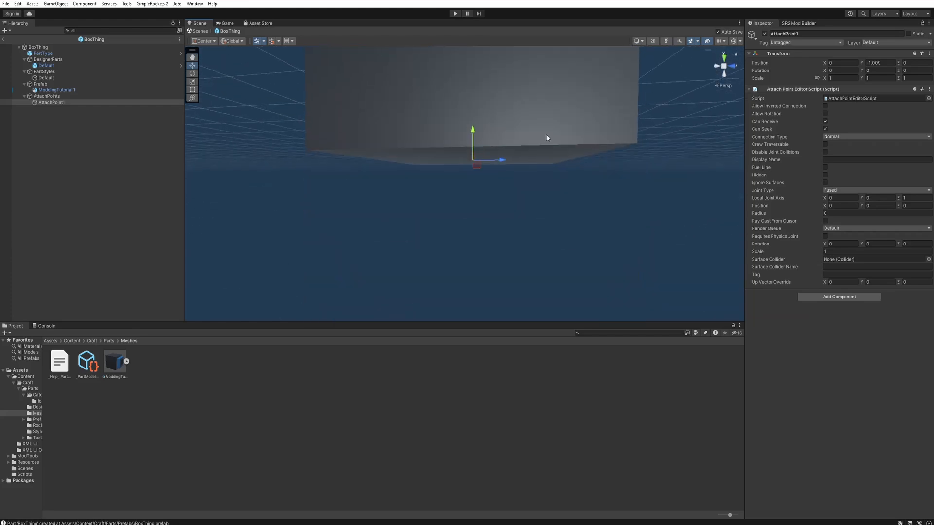
{"action": "left_click", "coordinate": [835, 71]}
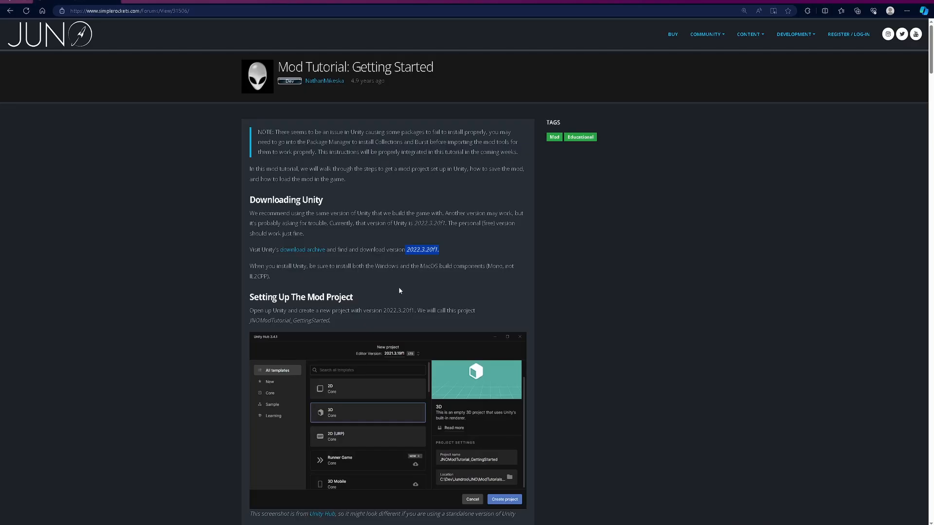
Step: Look up the attach point settings in the Custom Parts mod tutorial in the browser, and return to Unity
{"action": "left_click", "coordinate": [9, 11]}
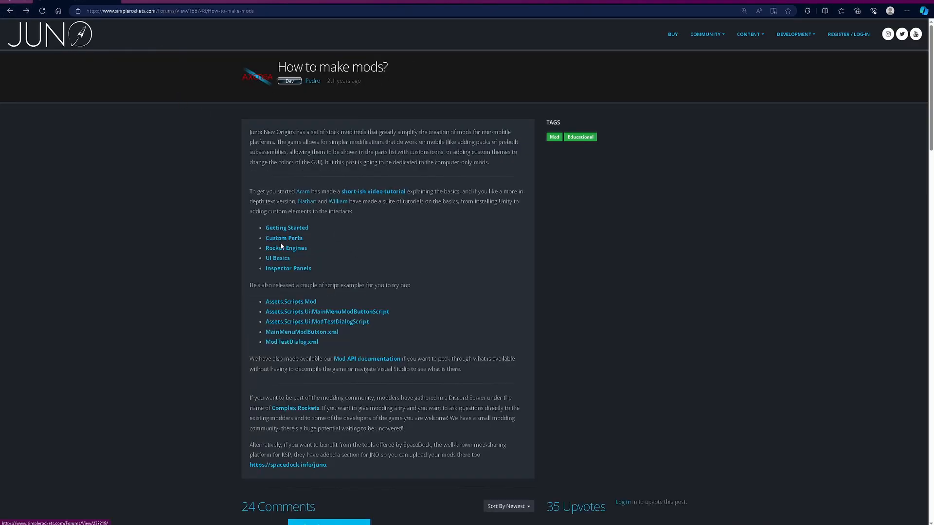
{"action": "left_click", "coordinate": [284, 241]}
{"action": "scroll", "coordinate": [458, 232], "scroll_direction": "down", "scroll_amount": 20}
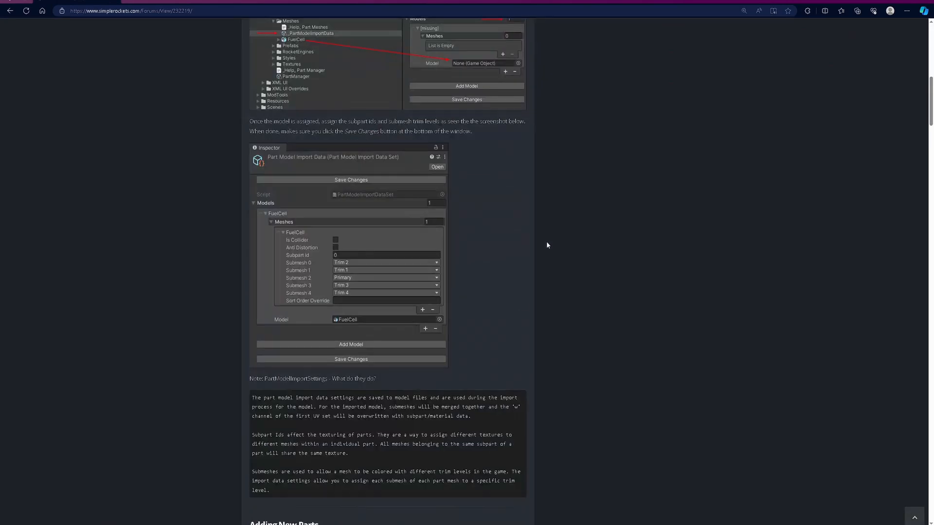
{"action": "scroll", "coordinate": [608, 216], "scroll_direction": "down", "scroll_amount": 3}
{"action": "scroll", "coordinate": [433, 236], "scroll_direction": "up", "scroll_amount": 3}
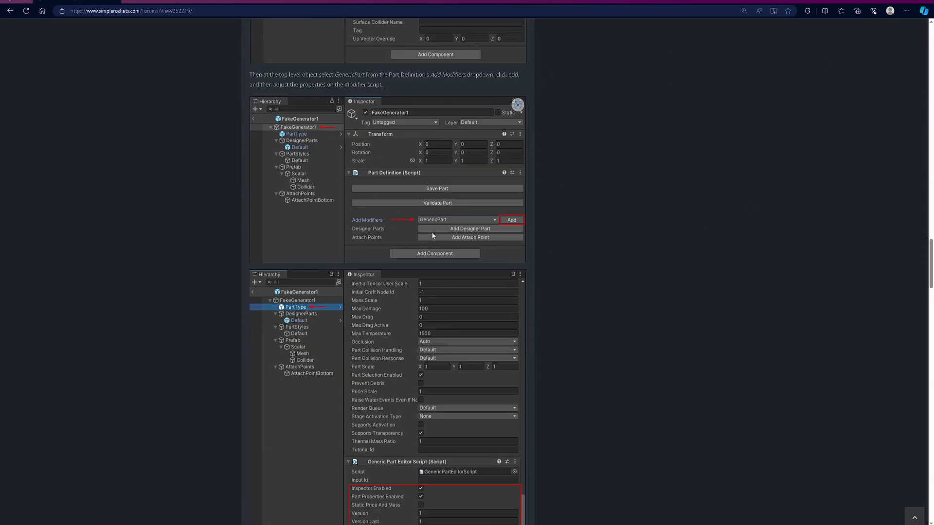
{"action": "scroll", "coordinate": [448, 203], "scroll_direction": "up", "scroll_amount": 8}
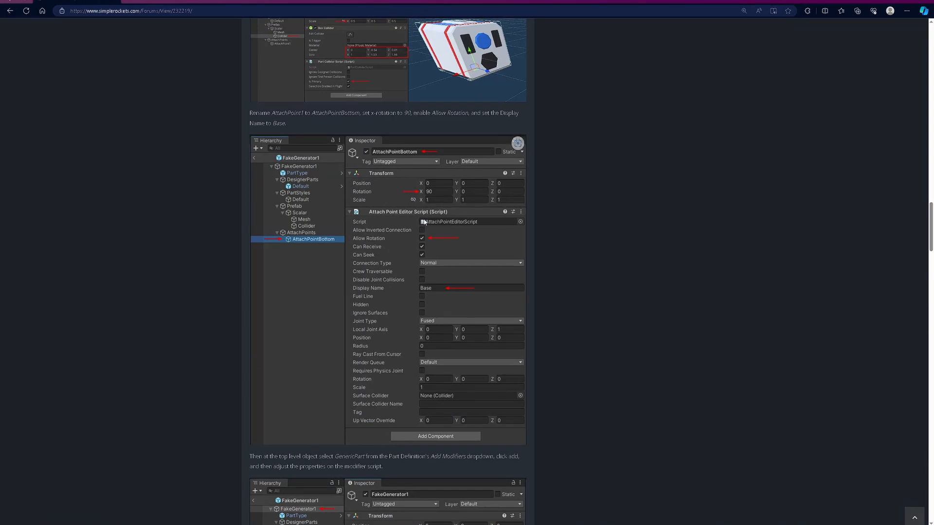
{"action": "key", "text": "alt+Tab"}
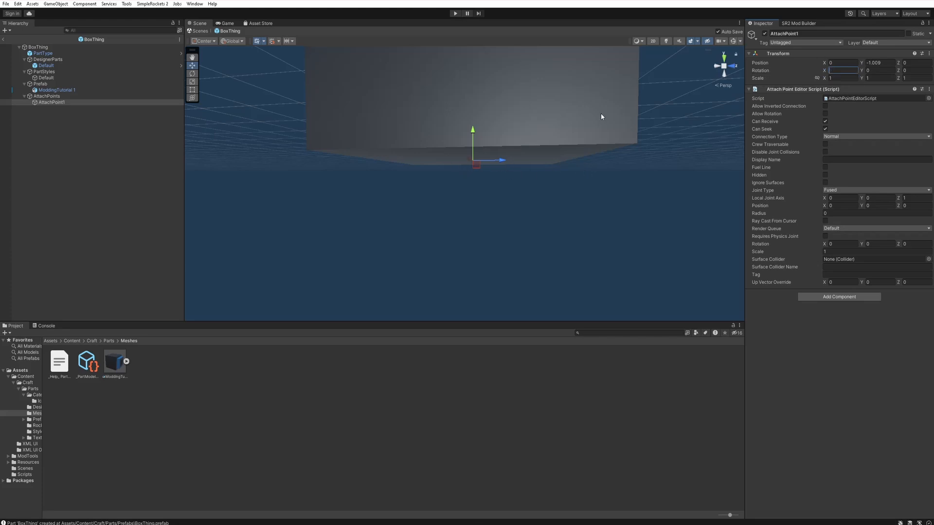
Step: Set AttachPoint1's X rotation to 90 and check its orientation under the cube
{"action": "type", "text": "90"}
{"action": "left_click", "coordinate": [526, 216]}
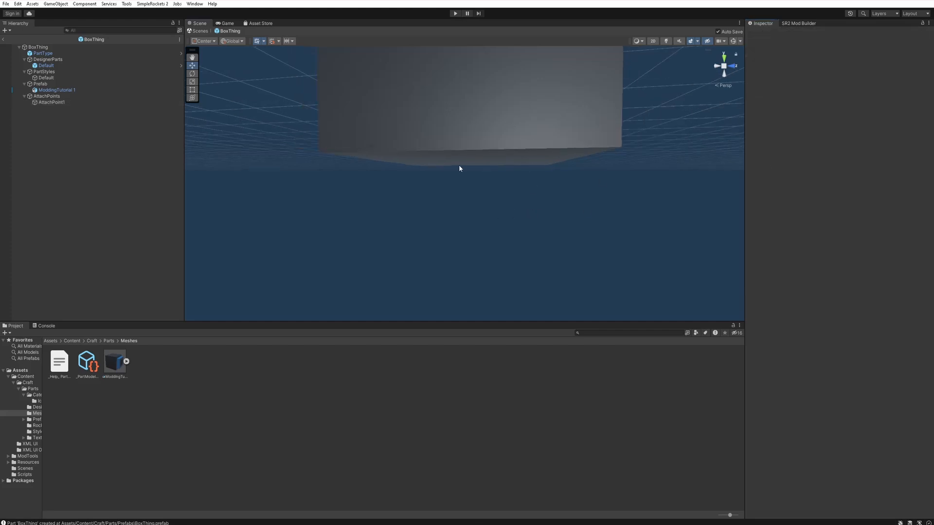
{"action": "left_click", "coordinate": [73, 102]}
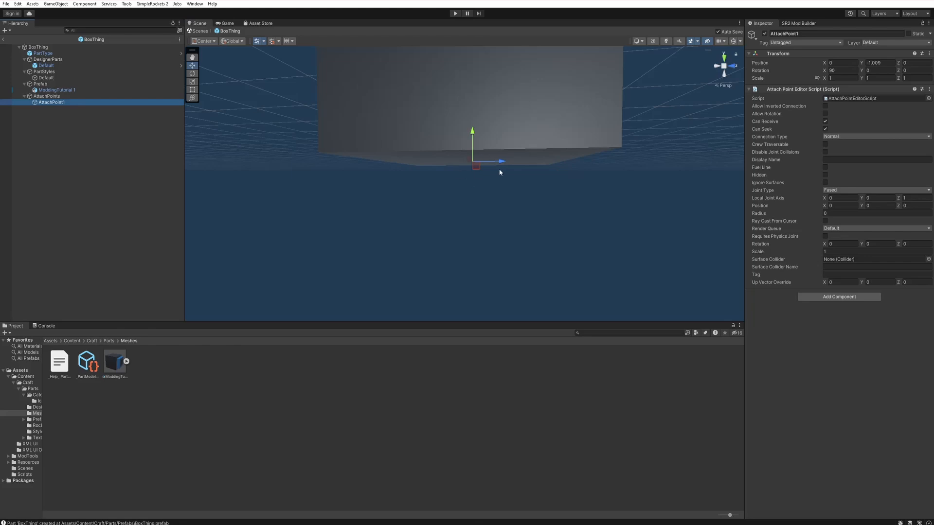
{"action": "middle_click_drag", "start_coordinate": [518, 140], "coordinate": [538, 152]}
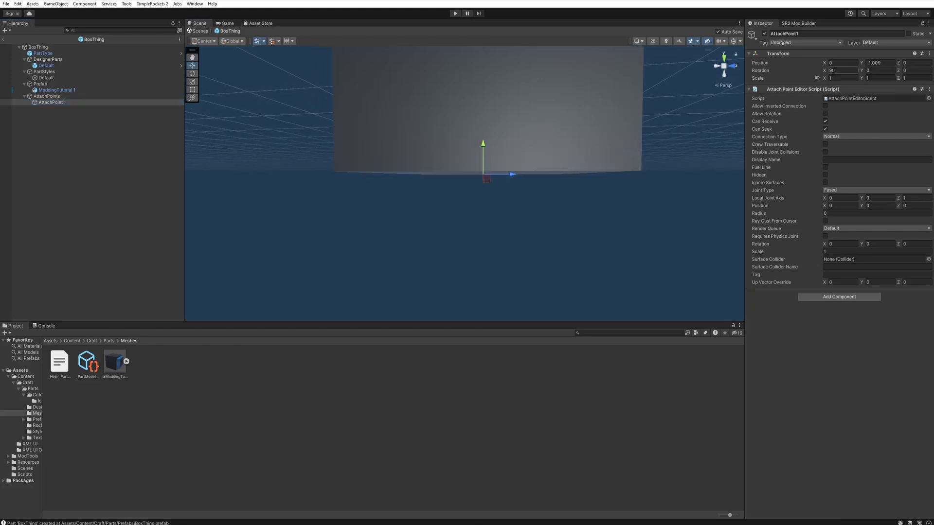
{"action": "left_click", "coordinate": [831, 71]}
{"action": "left_click", "coordinate": [665, 245]}
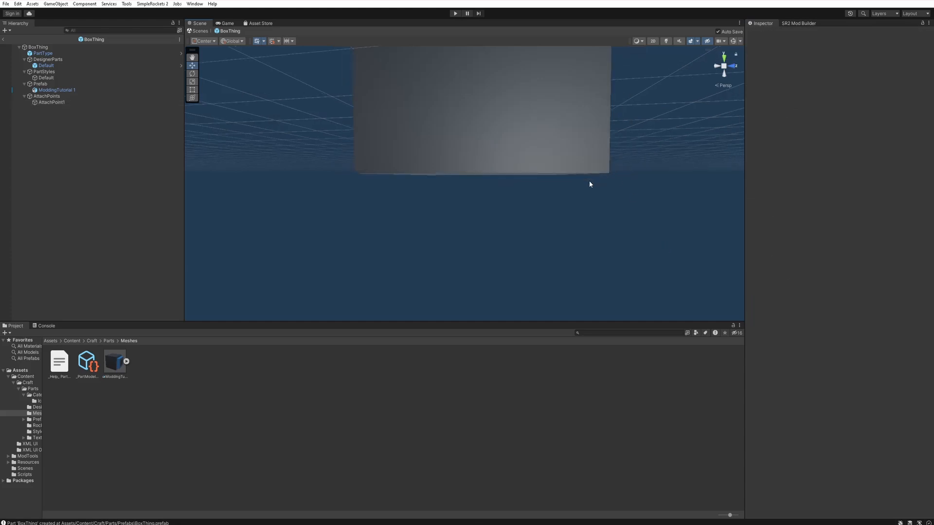
{"action": "scroll", "coordinate": [567, 190], "scroll_direction": "down", "scroll_amount": 2}
{"action": "middle_click_drag", "start_coordinate": [401, 113], "coordinate": [364, 110]}
{"action": "scroll", "coordinate": [413, 186], "scroll_direction": "up", "scroll_amount": 3}
{"action": "middle_click_drag", "start_coordinate": [413, 186], "coordinate": [493, 170]}
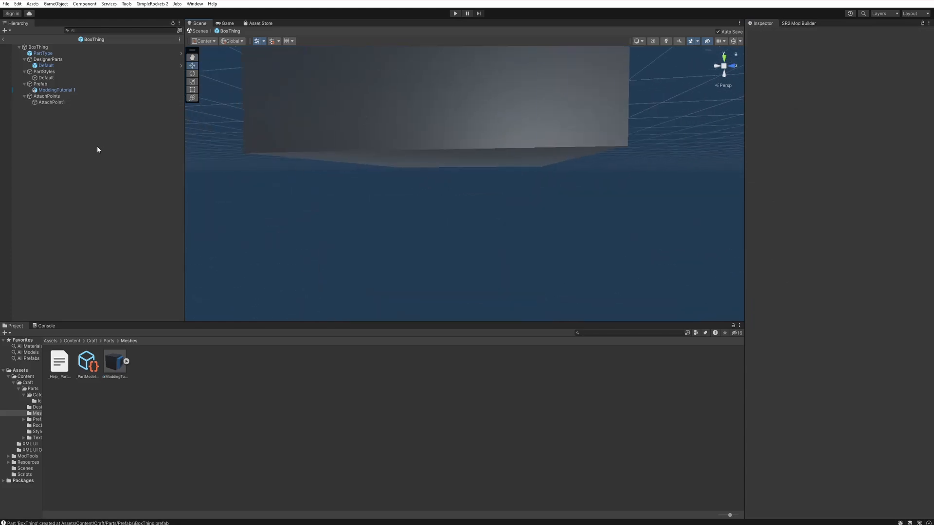
Step: Add a second attach point to the BoxThing part and delete it again
{"action": "left_click", "coordinate": [60, 103]}
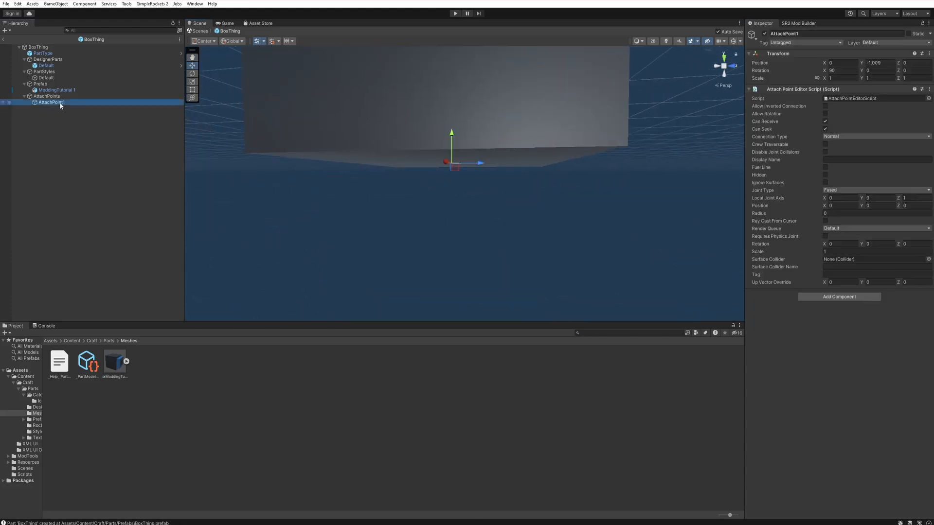
{"action": "left_click", "coordinate": [55, 46]}
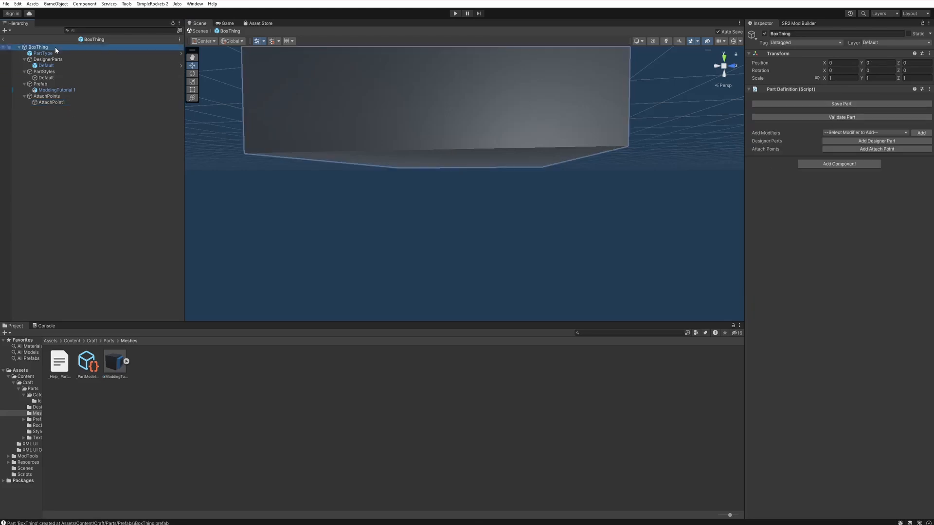
{"action": "left_click", "coordinate": [839, 149]}
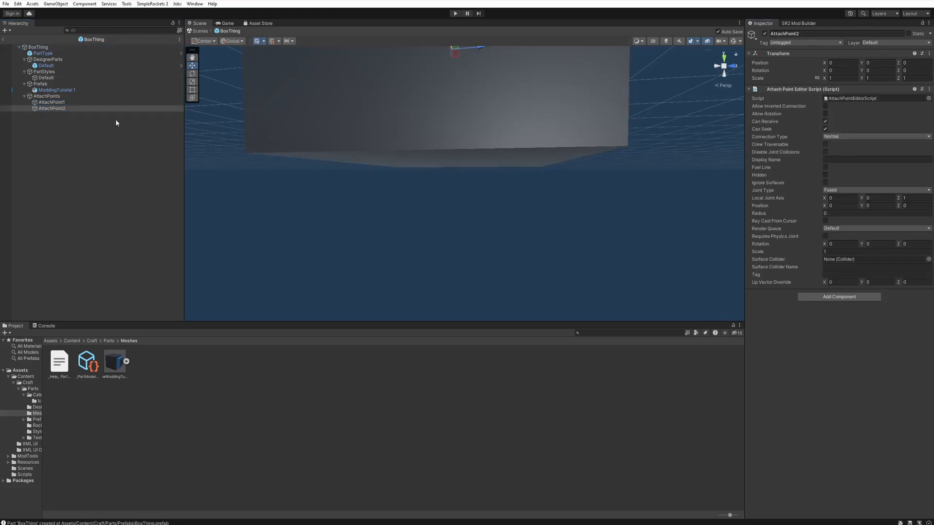
{"action": "right_click", "coordinate": [73, 108]}
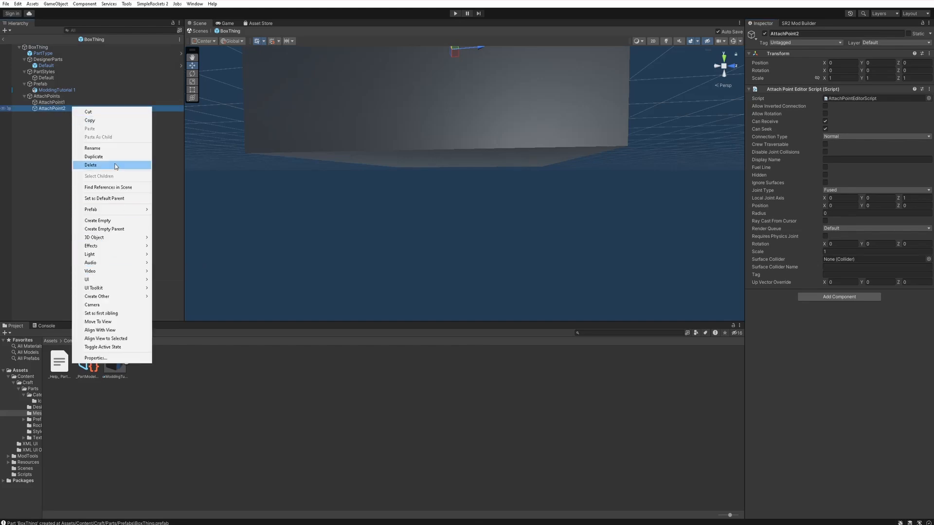
{"action": "left_click", "coordinate": [119, 166]}
Step: Rename AttachPoint1 as AttachPointBottom
{"action": "left_click", "coordinate": [76, 103]}
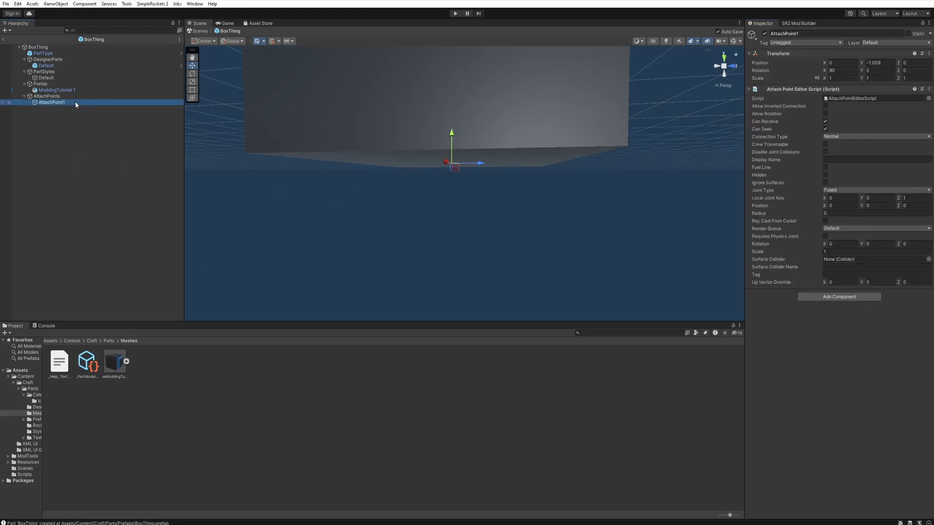
{"action": "left_click", "coordinate": [815, 34]}
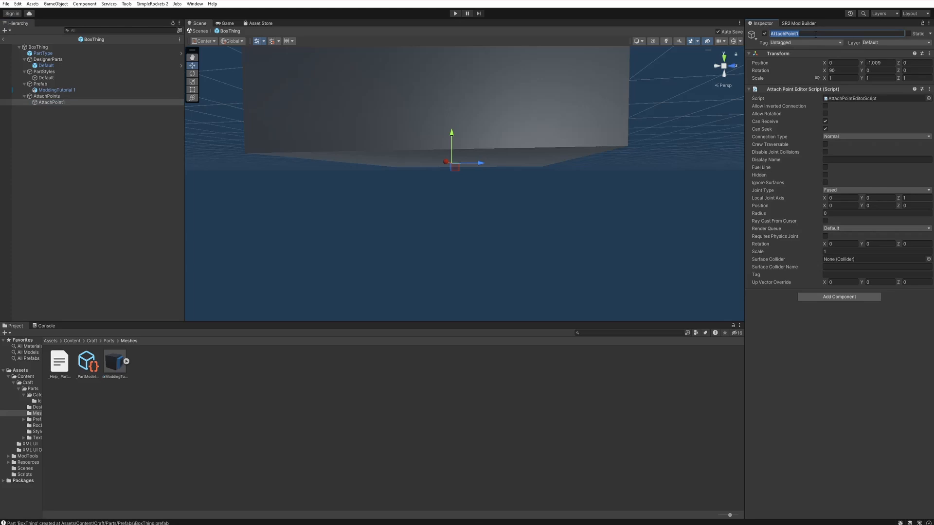
{"action": "left_click", "coordinate": [815, 34]}
{"action": "type", "text": "Bottom"}
{"action": "key", "text": "Return"}
{"action": "left_click", "coordinate": [72, 161]}
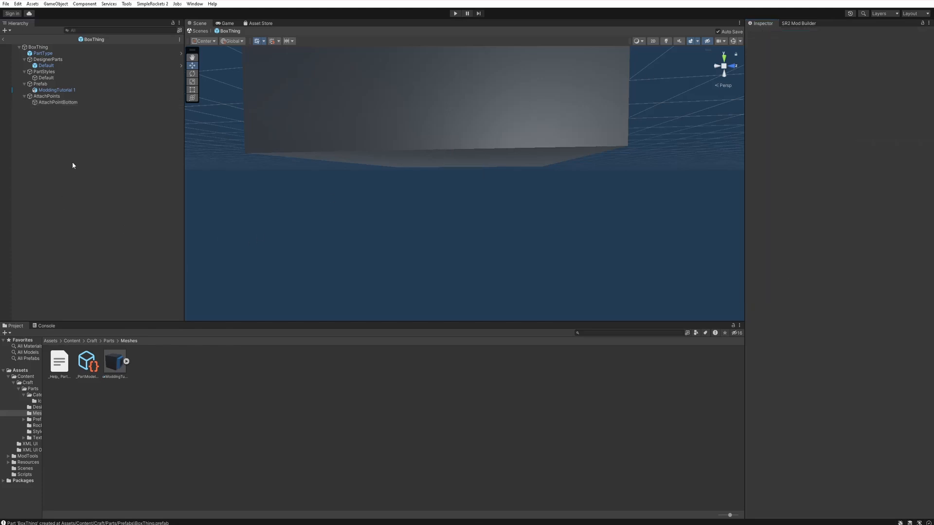
Step: Add the FuelTank modifier to the BoxThing part definition
{"action": "left_click", "coordinate": [57, 103]}
{"action": "middle_click_drag", "start_coordinate": [294, 117], "coordinate": [313, 138]}
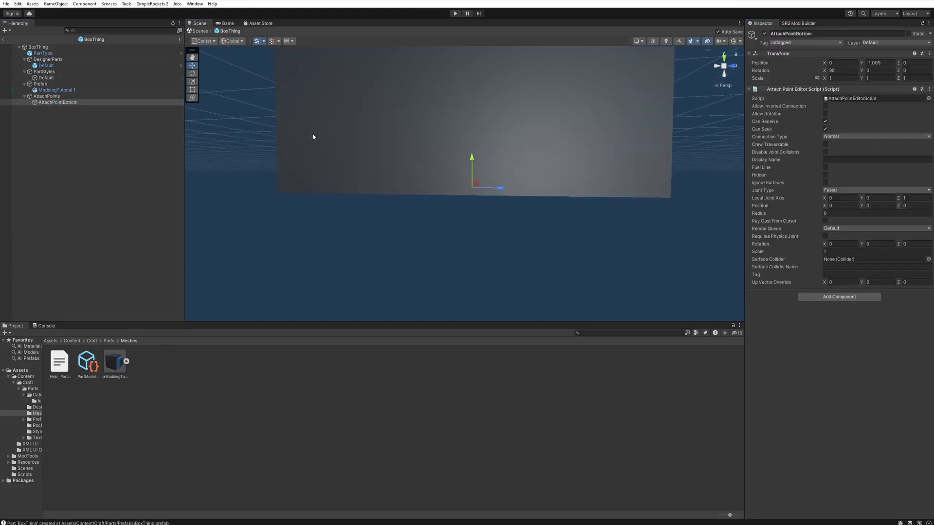
{"action": "scroll", "coordinate": [328, 133], "scroll_direction": "down", "scroll_amount": 8}
{"action": "middle_click_drag", "start_coordinate": [430, 92], "coordinate": [398, 175]}
{"action": "right_click_drag", "start_coordinate": [462, 127], "coordinate": [413, 180]}
{"action": "middle_click_drag", "start_coordinate": [486, 92], "coordinate": [437, 157]}
{"action": "left_click", "coordinate": [427, 129]}
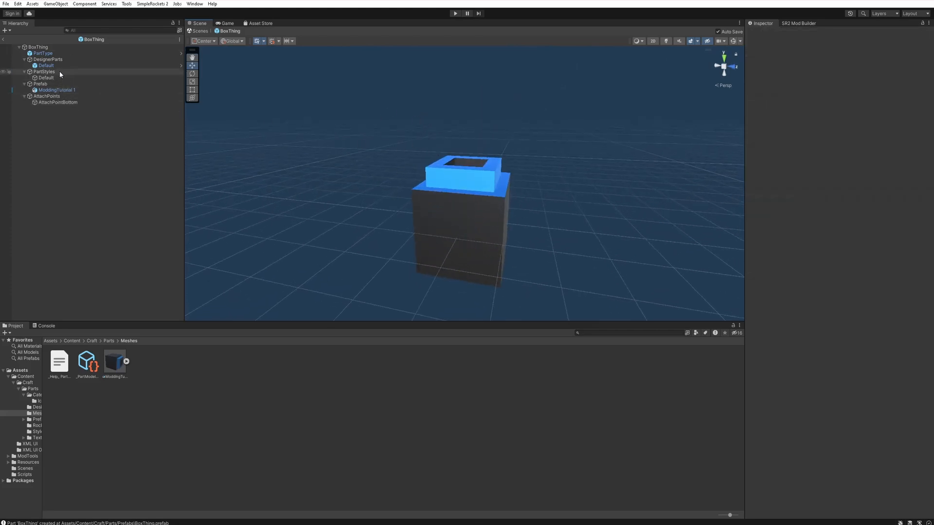
{"action": "left_click", "coordinate": [59, 47]}
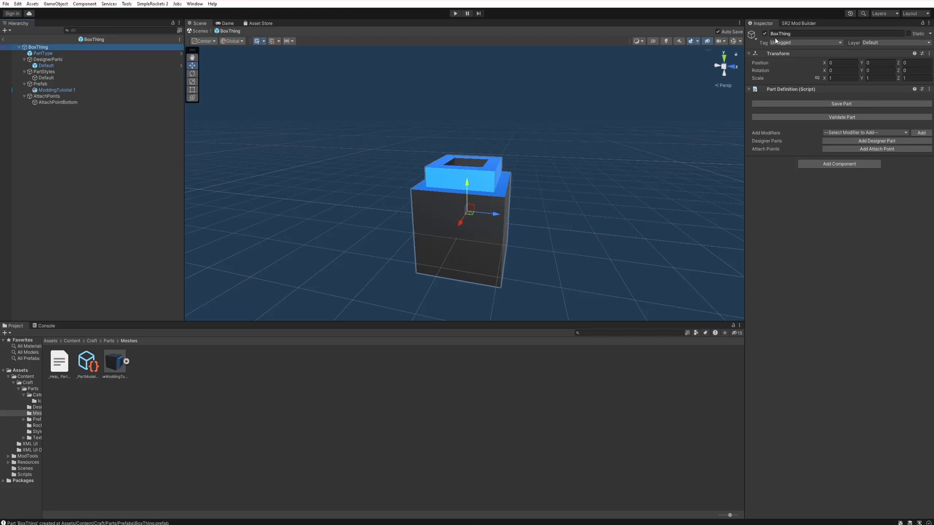
{"action": "left_click", "coordinate": [836, 133]}
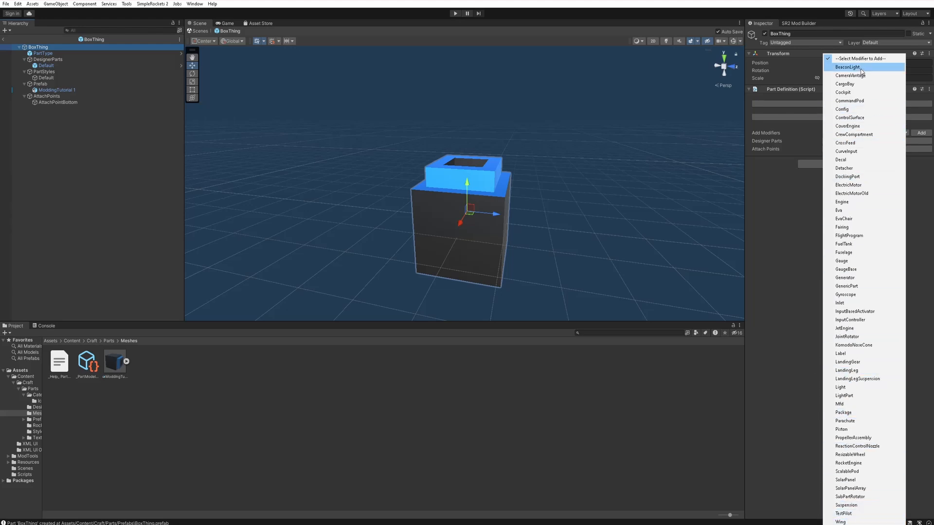
{"action": "left_click", "coordinate": [855, 244]}
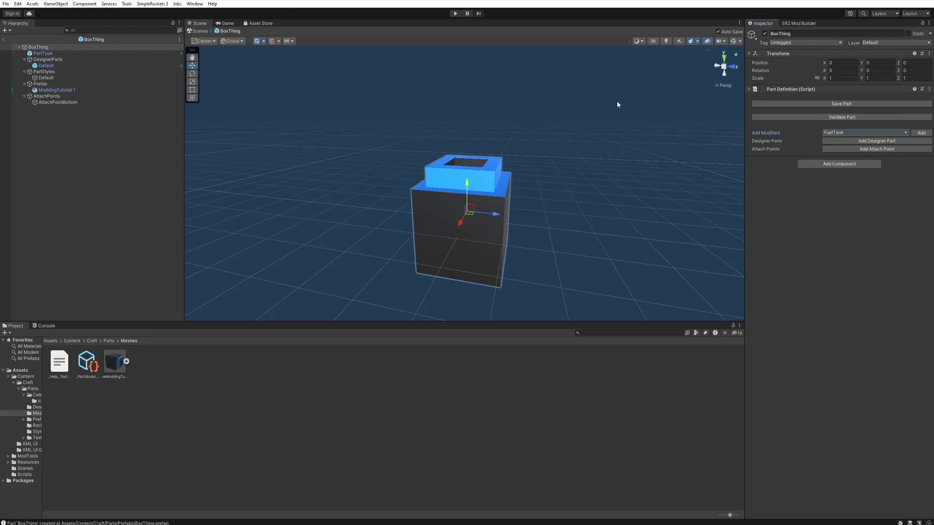
{"action": "left_click", "coordinate": [921, 133]}
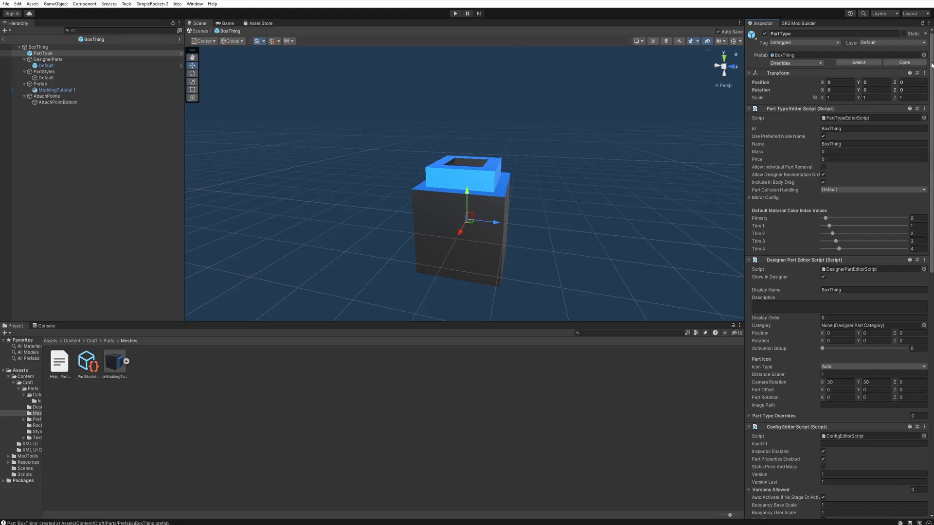
Step: Set the PartType's fuel tank capacity to 1000 and its fuel to 1
{"action": "scroll", "coordinate": [931, 64], "scroll_direction": "down", "scroll_amount": 15}
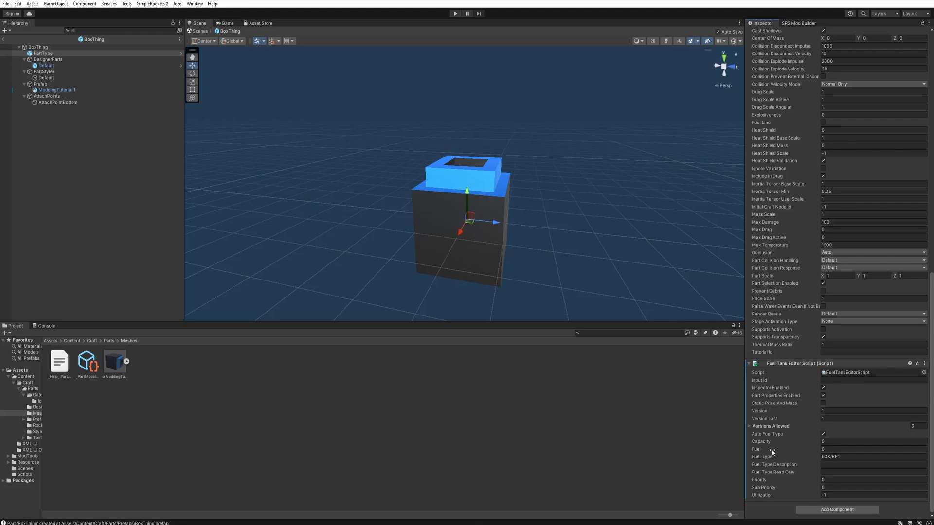
{"action": "left_click", "coordinate": [810, 441]}
{"action": "type", "text": "1000"}
{"action": "key", "text": "Tab"}
{"action": "type", "text": "1"}
Step: Enable Fuel Line on AttachPointBottom
{"action": "left_click", "coordinate": [78, 102]}
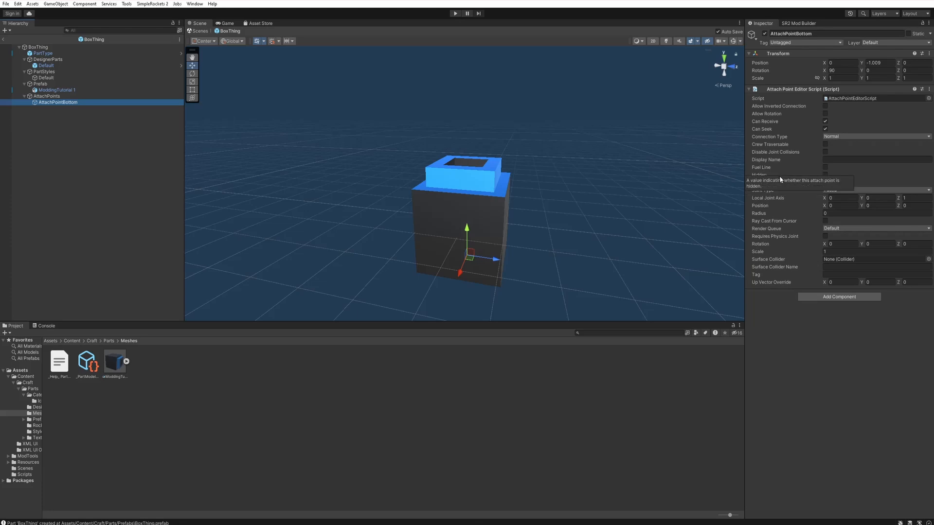
{"action": "left_click", "coordinate": [825, 167]}
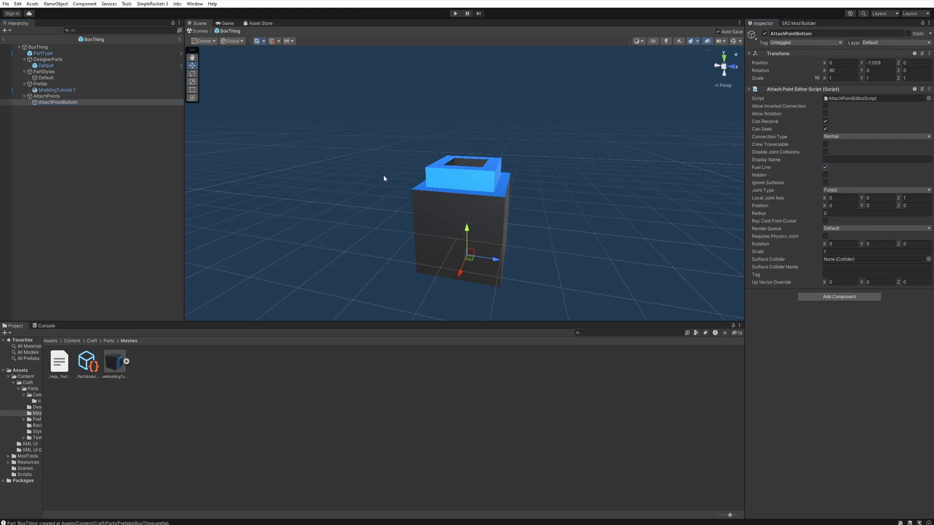
{"action": "left_click", "coordinate": [77, 91]}
Step: Set the PartType's designer category to Structural Part Category
{"action": "left_click", "coordinate": [72, 59]}
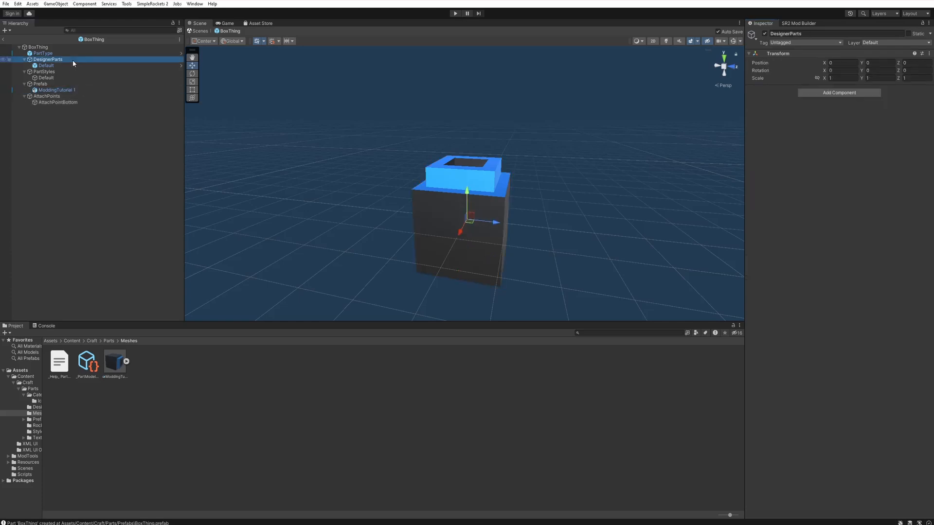
{"action": "left_click", "coordinate": [72, 54]}
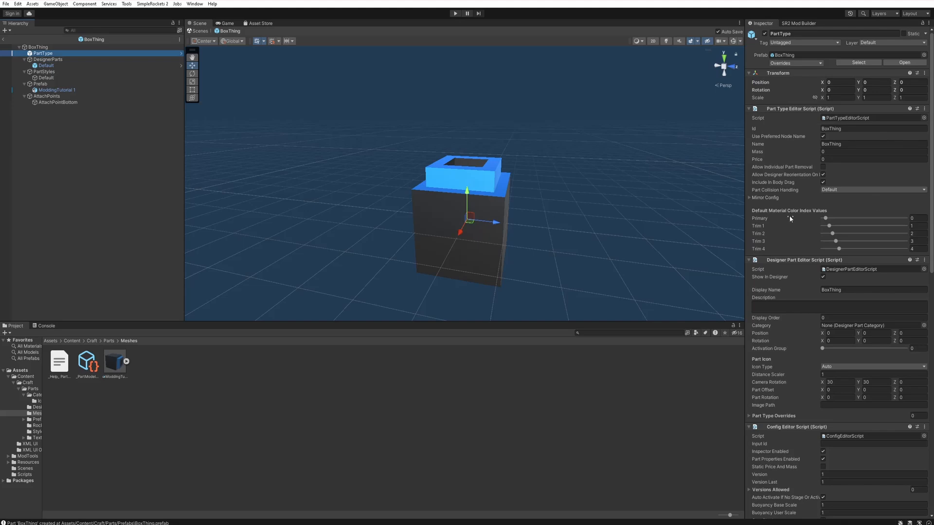
{"action": "left_click", "coordinate": [862, 152]}
{"action": "scroll", "coordinate": [855, 224], "scroll_direction": "down", "scroll_amount": 2}
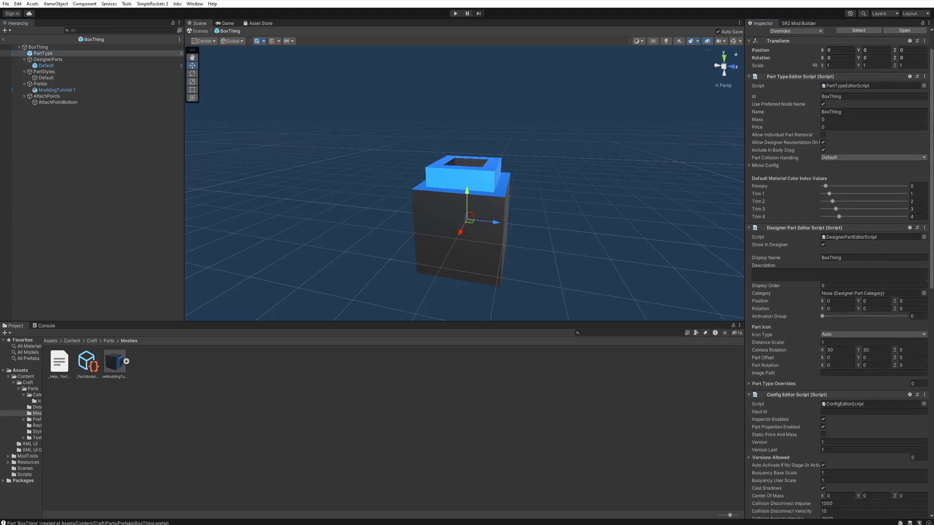
{"action": "scroll", "coordinate": [847, 102], "scroll_direction": "down", "scroll_amount": 6}
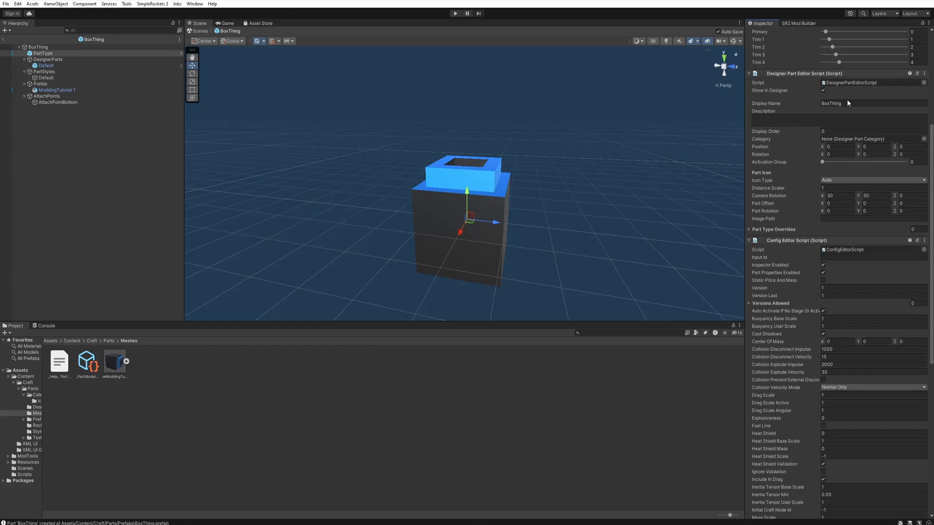
{"action": "left_click", "coordinate": [923, 139]}
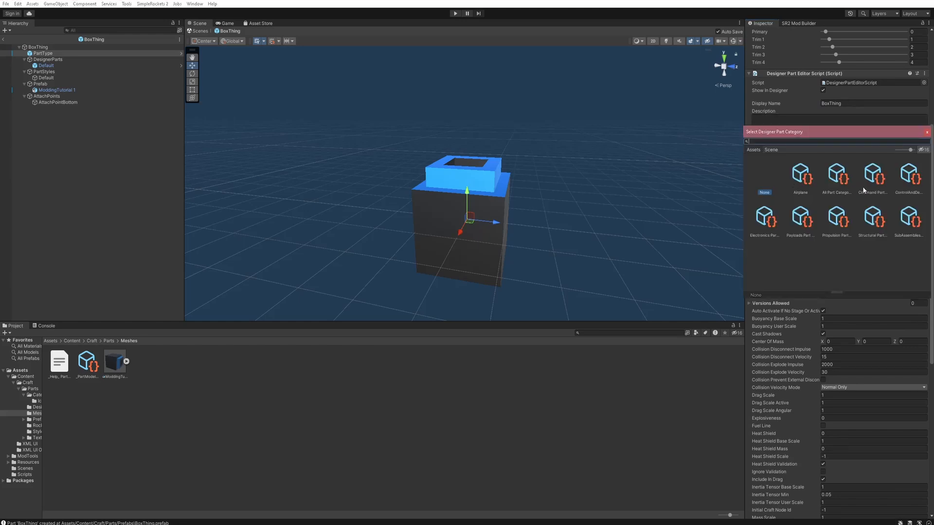
{"action": "double_click", "coordinate": [873, 221]}
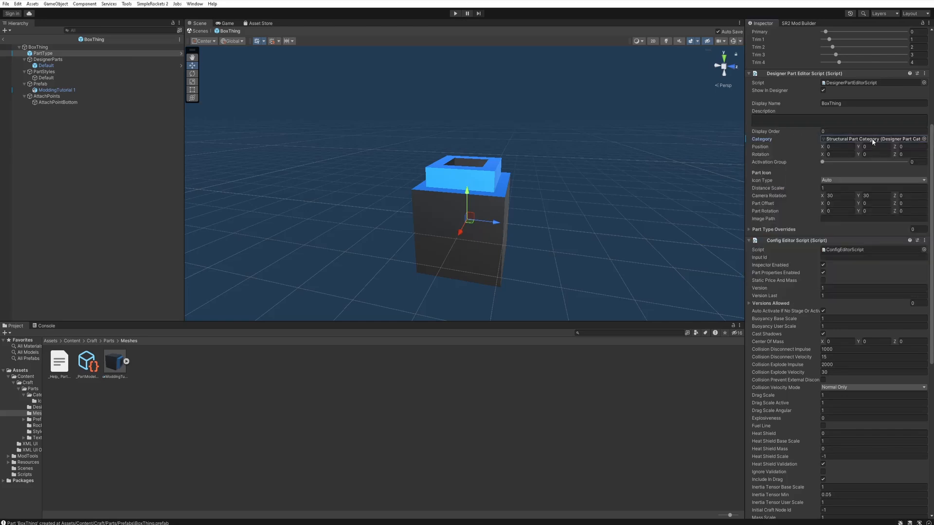
Step: Assign Structural Part Category to the Default entry under DesignerParts
{"action": "left_click", "coordinate": [93, 66]}
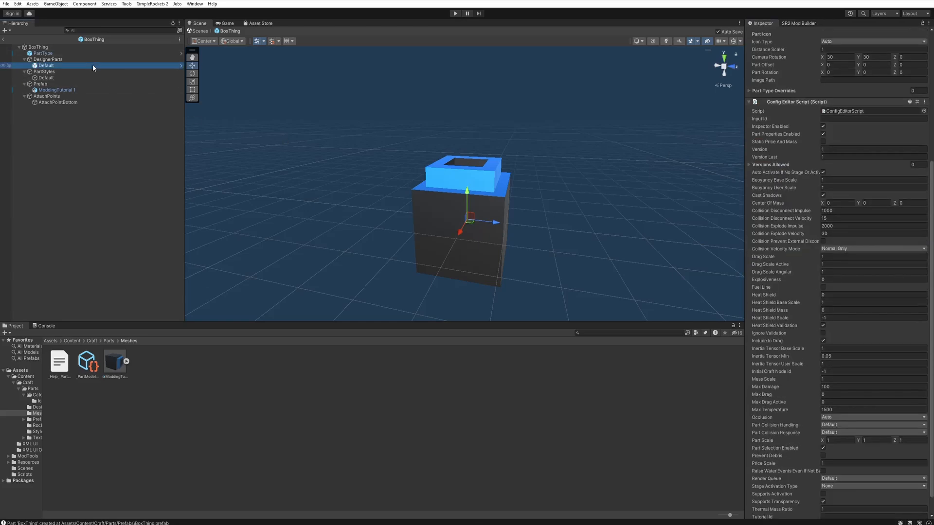
{"action": "scroll", "coordinate": [905, 136], "scroll_direction": "up", "scroll_amount": 3}
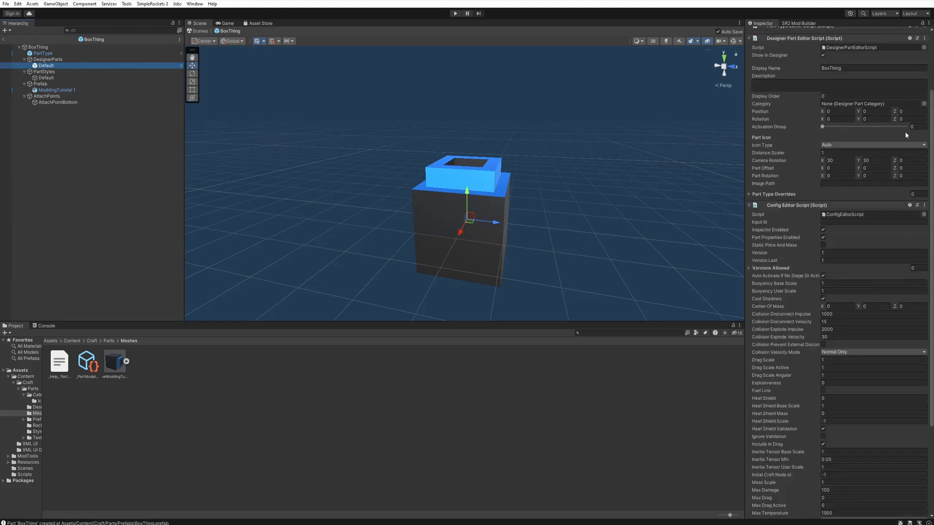
{"action": "left_click", "coordinate": [924, 104]}
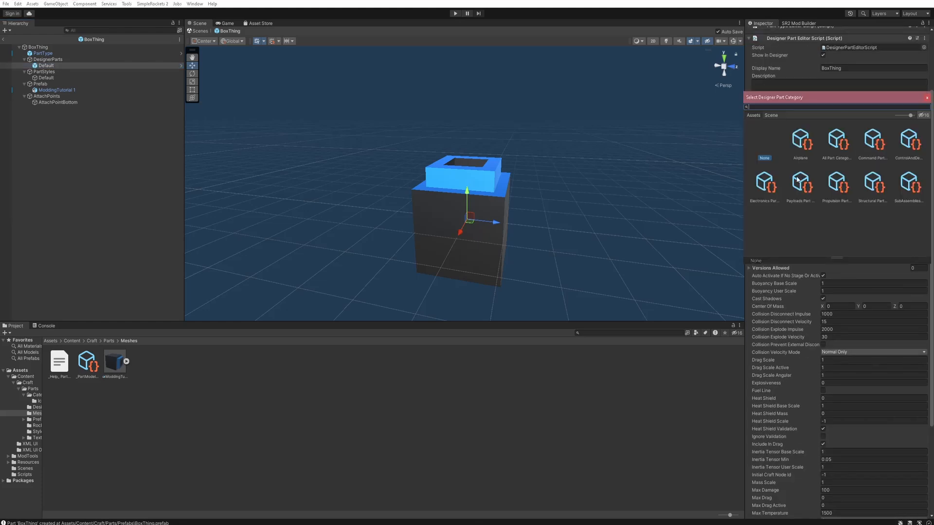
{"action": "double_click", "coordinate": [878, 183]}
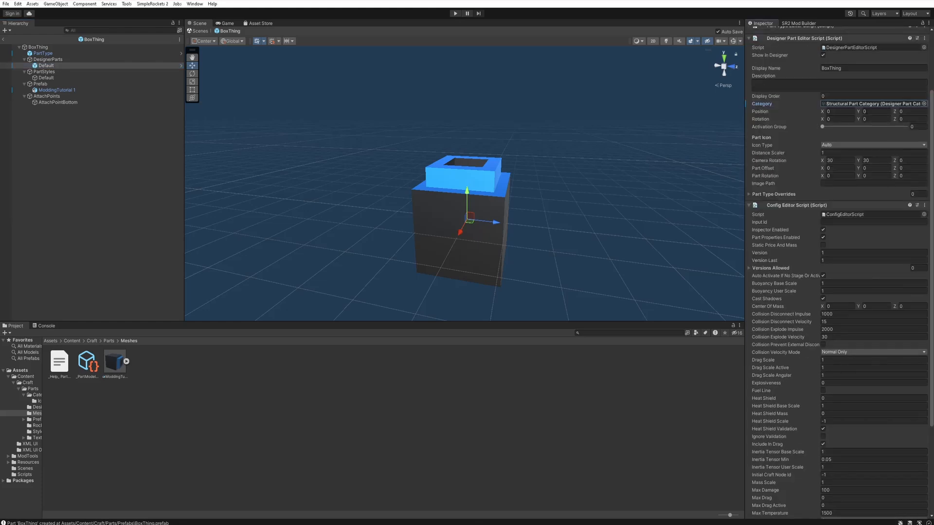
{"action": "scroll", "coordinate": [848, 107], "scroll_direction": "up", "scroll_amount": 2}
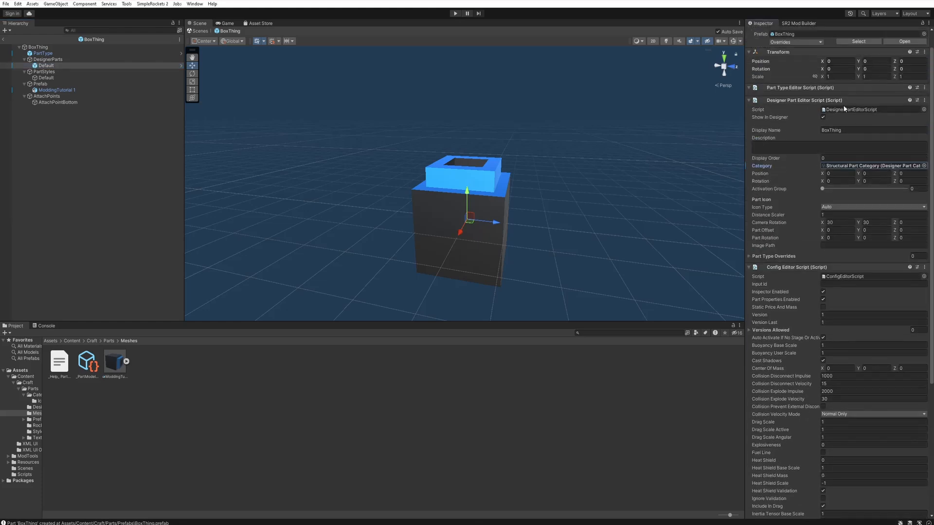
Step: Examine the PartType's designer settings, including the activation group and the available icon types
{"action": "left_click", "coordinate": [69, 57]}
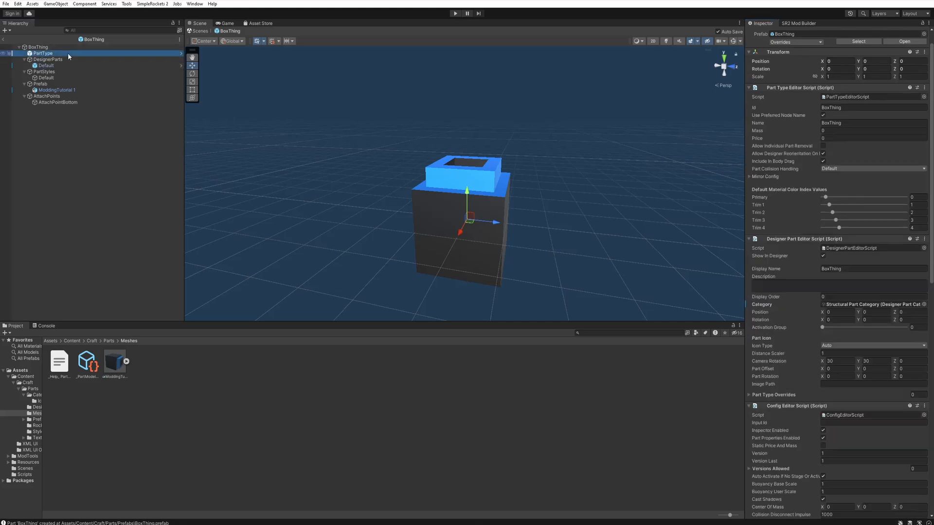
{"action": "scroll", "coordinate": [909, 163], "scroll_direction": "down", "scroll_amount": 5}
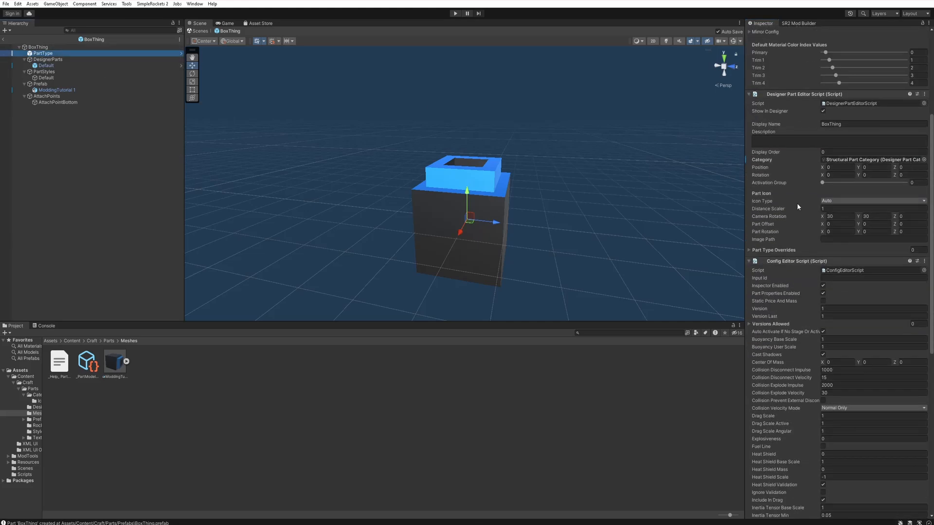
{"action": "left_click", "coordinate": [820, 182]}
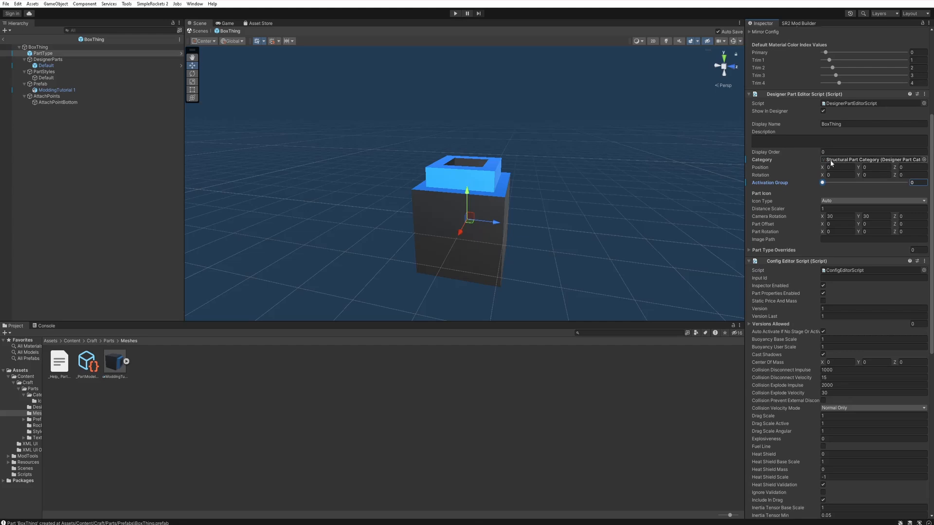
{"action": "scroll", "coordinate": [784, 160], "scroll_direction": "down", "scroll_amount": 1}
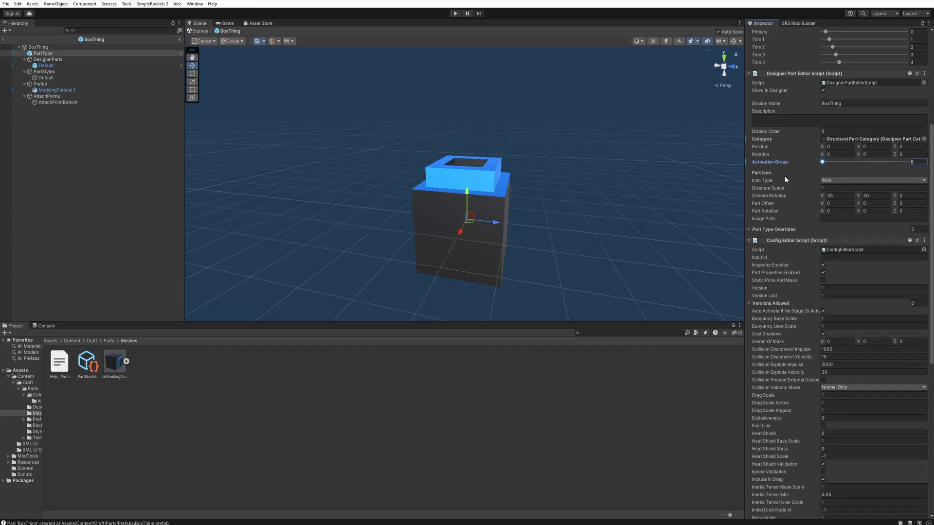
{"action": "left_click", "coordinate": [837, 181]}
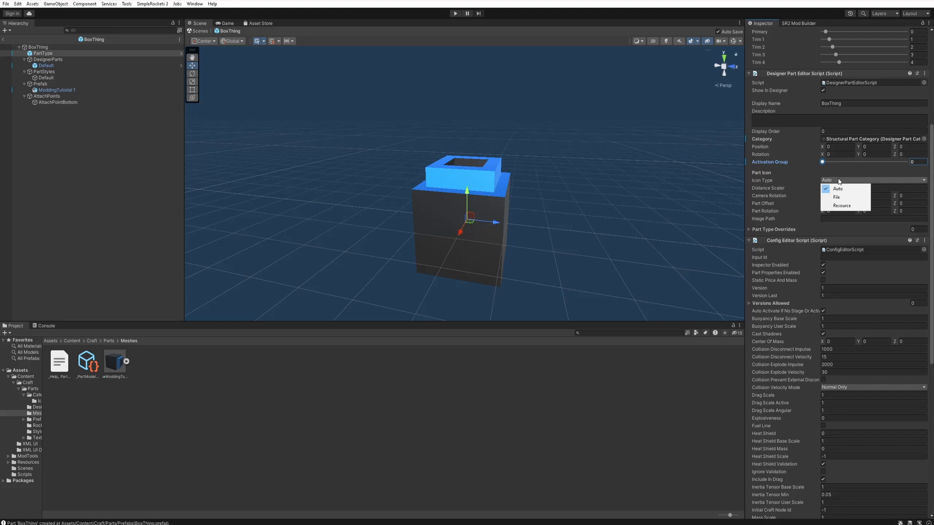
{"action": "left_click", "coordinate": [796, 179]}
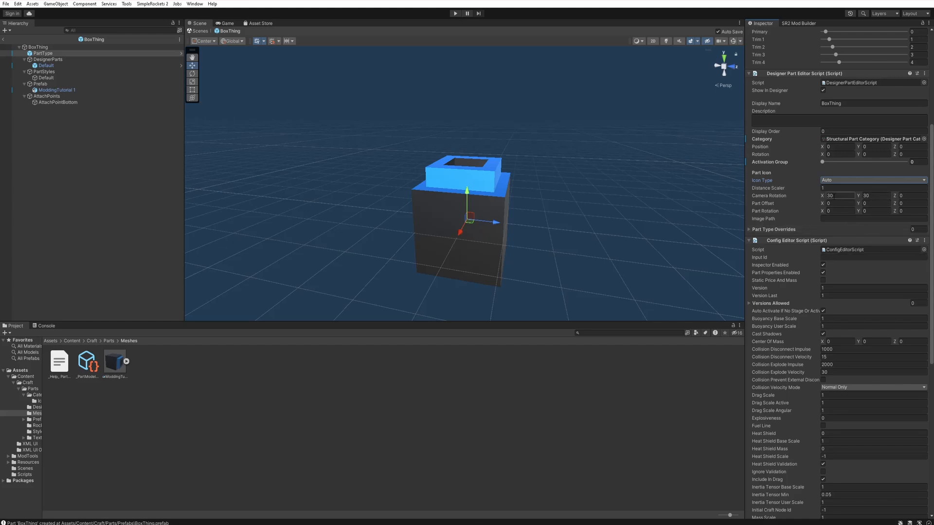
{"action": "scroll", "coordinate": [789, 133], "scroll_direction": "down", "scroll_amount": 4}
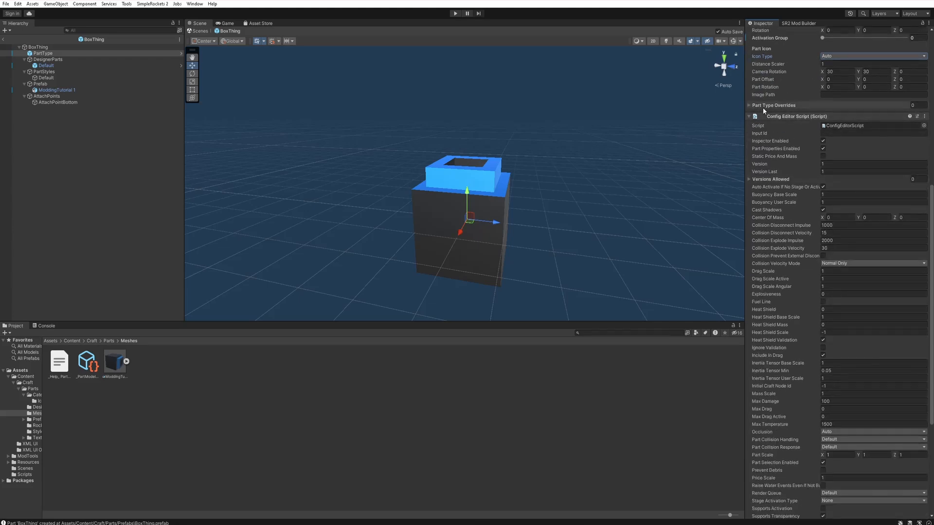
Step: Review the PartType's config and fuel tank settings, from part type overrides through the fuel type
{"action": "mouse_move", "coordinate": [762, 107]}
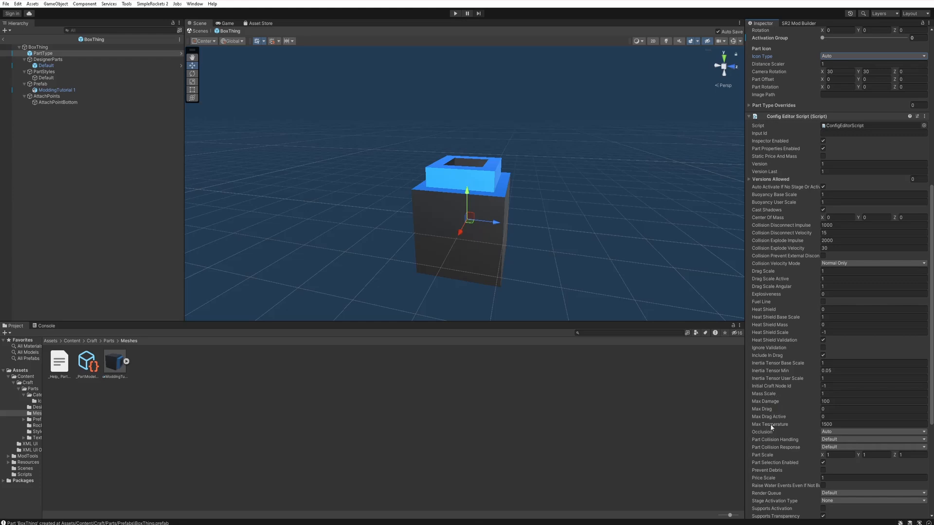
{"action": "scroll", "coordinate": [770, 426], "scroll_direction": "down", "scroll_amount": 2}
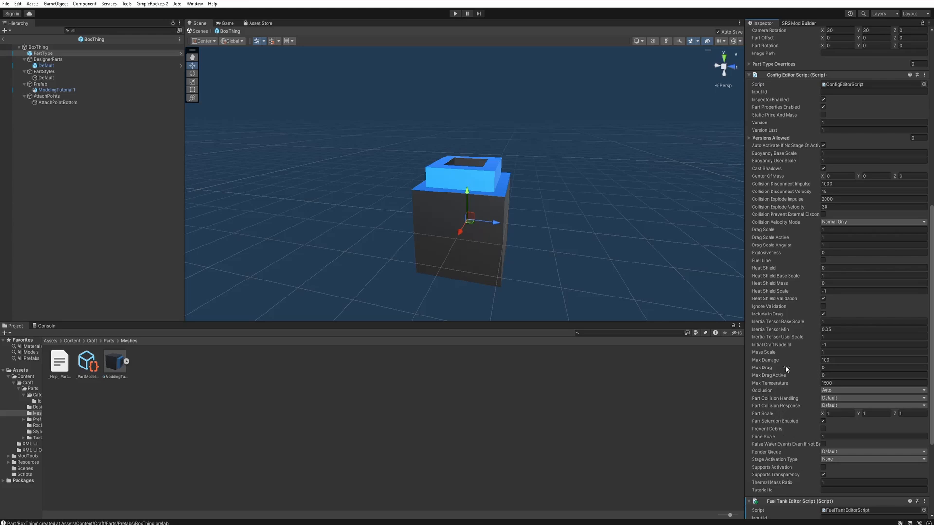
{"action": "scroll", "coordinate": [787, 237], "scroll_direction": "down", "scroll_amount": 3}
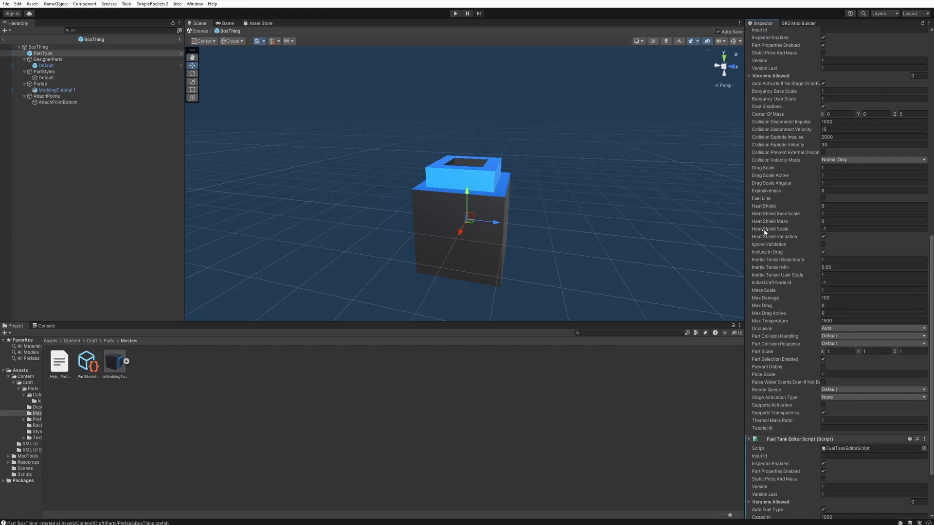
{"action": "scroll", "coordinate": [765, 232], "scroll_direction": "down", "scroll_amount": 3}
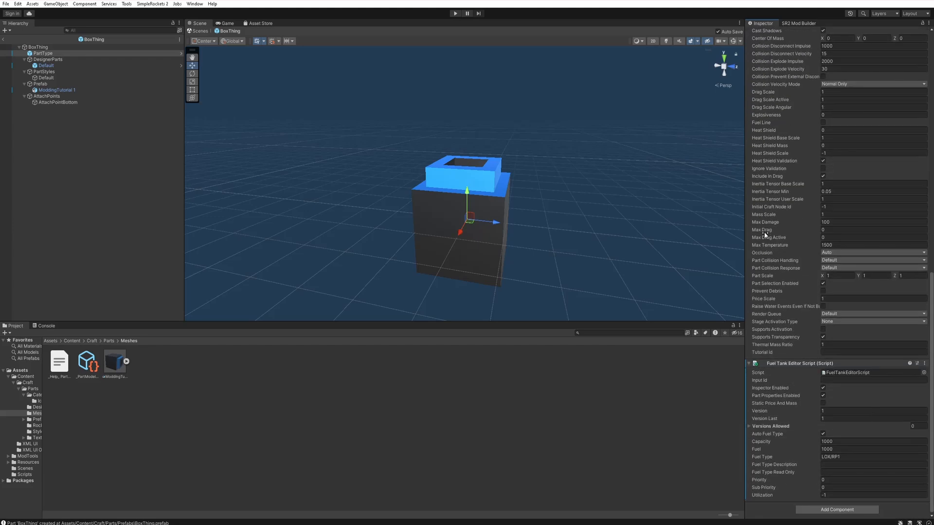
{"action": "scroll", "coordinate": [766, 225], "scroll_direction": "up", "scroll_amount": 3}
{"action": "scroll", "coordinate": [801, 246], "scroll_direction": "up", "scroll_amount": 2}
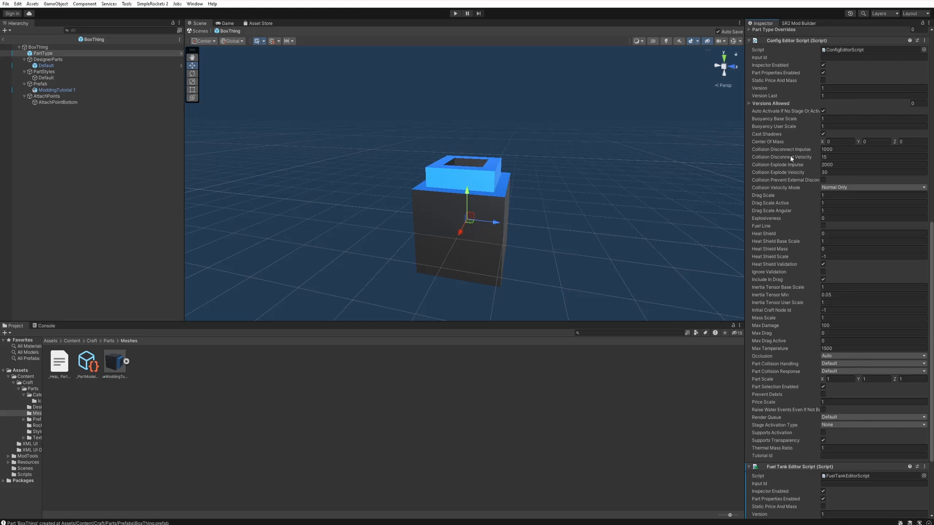
{"action": "scroll", "coordinate": [788, 151], "scroll_direction": "down", "scroll_amount": 5}
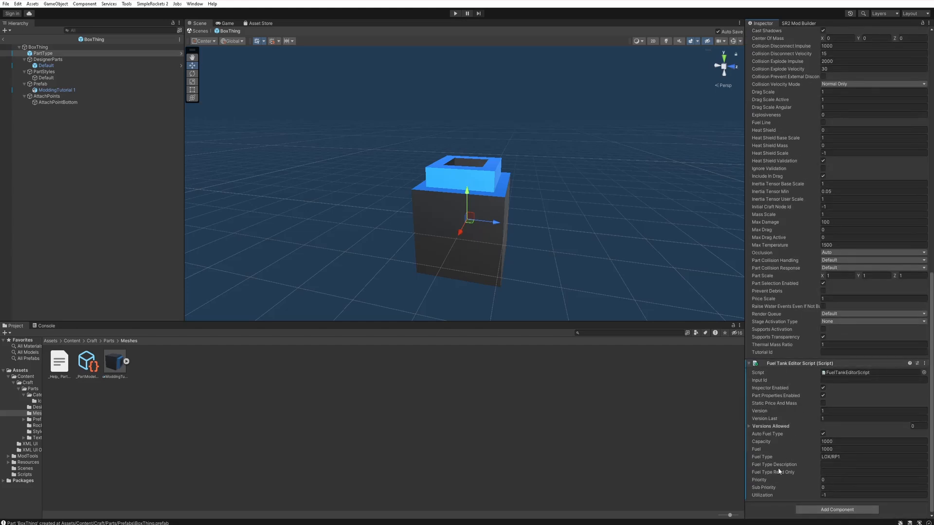
{"action": "left_click", "coordinate": [822, 456]}
{"action": "left_click", "coordinate": [843, 456]}
{"action": "scroll", "coordinate": [750, 232], "scroll_direction": "up", "scroll_amount": 4}
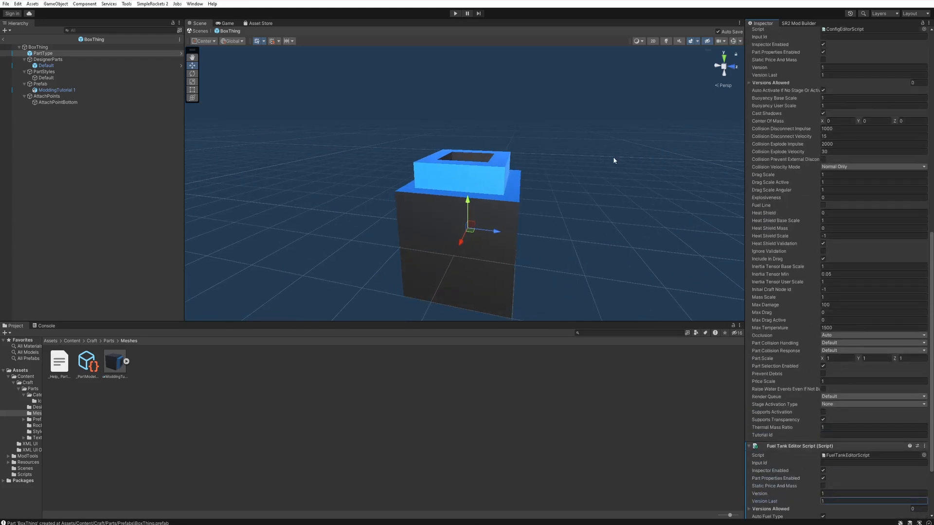
{"action": "scroll", "coordinate": [795, 170], "scroll_direction": "up", "scroll_amount": 12}
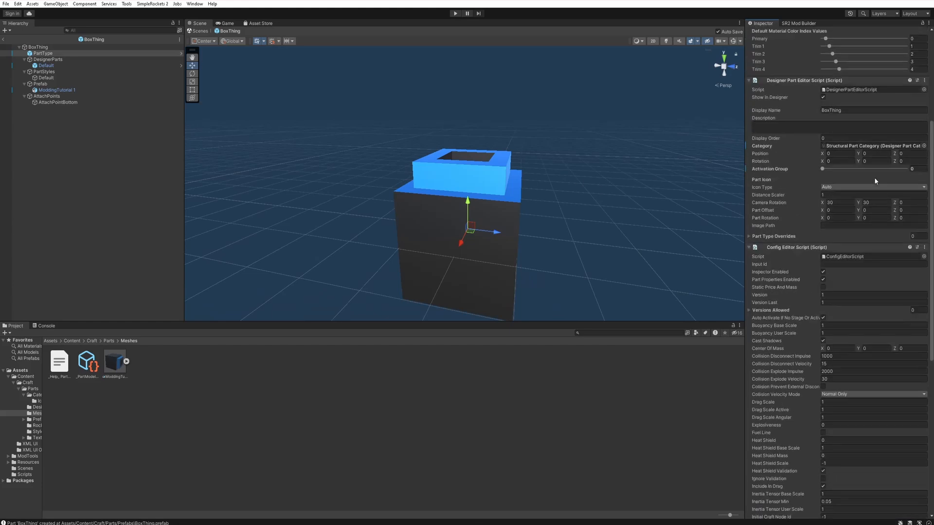
{"action": "scroll", "coordinate": [796, 166], "scroll_direction": "up", "scroll_amount": 3}
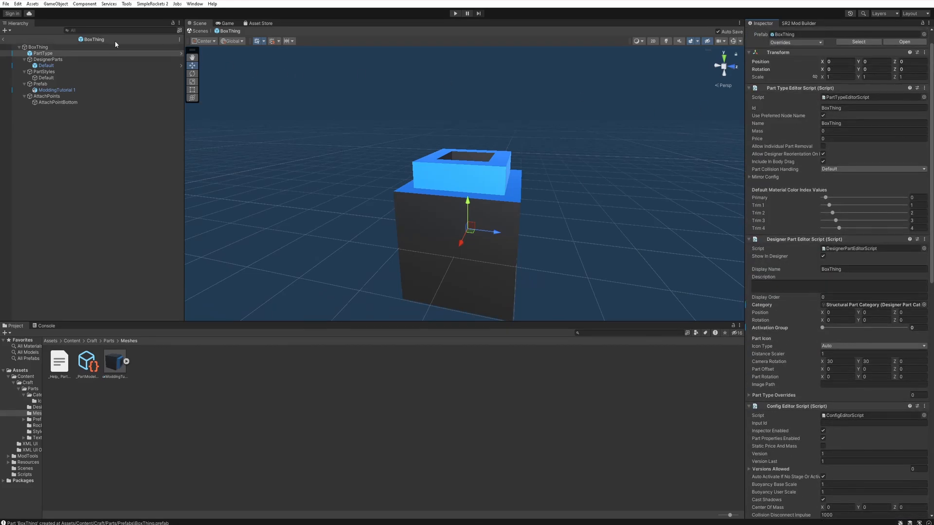
Step: Add the GenericPart modifier to the BoxThing part definition and bring its settings on the PartType into view
{"action": "left_click", "coordinate": [89, 47]}
{"action": "left_click", "coordinate": [847, 133]}
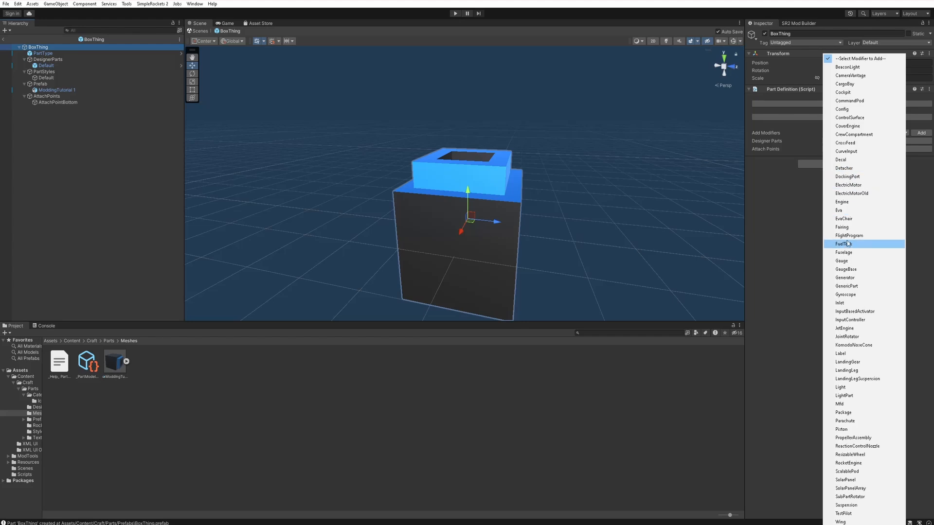
{"action": "left_click", "coordinate": [845, 287]}
{"action": "left_click", "coordinate": [924, 133]}
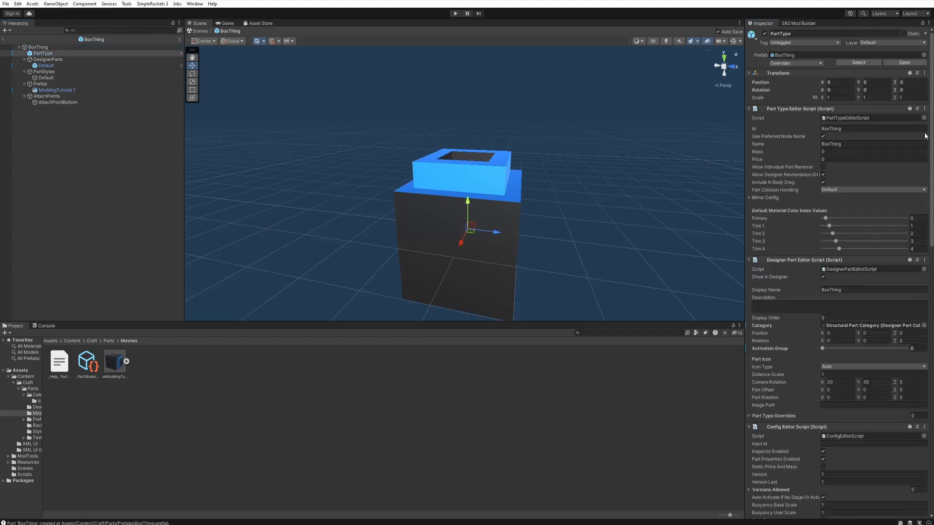
{"action": "scroll", "coordinate": [773, 174], "scroll_direction": "down", "scroll_amount": 15}
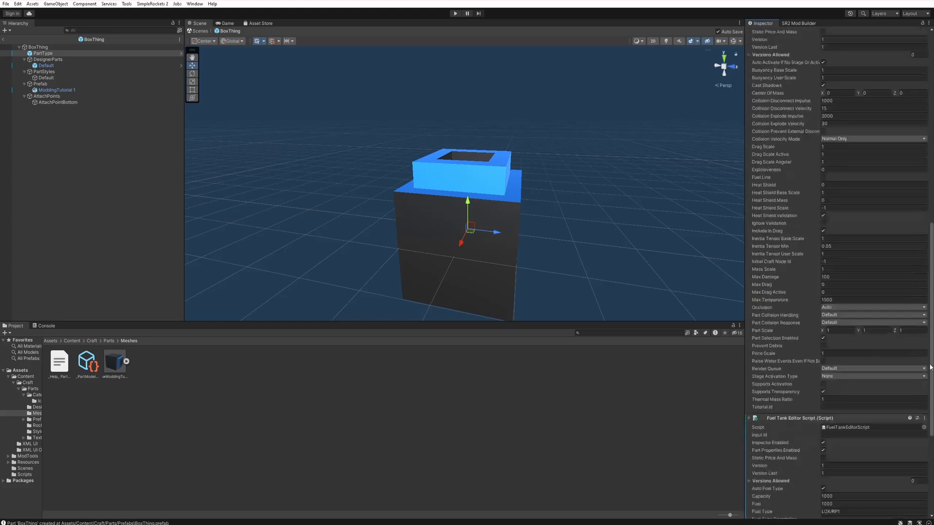
{"action": "scroll", "coordinate": [837, 272], "scroll_direction": "down", "scroll_amount": 1}
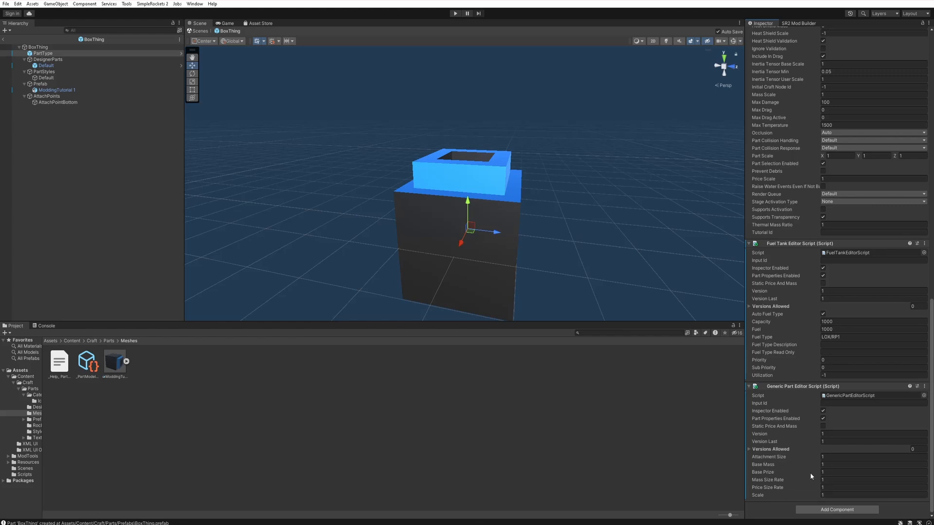
Step: Look through the modifiers that can be added to the BoxThing part definition
{"action": "left_click", "coordinate": [67, 125]}
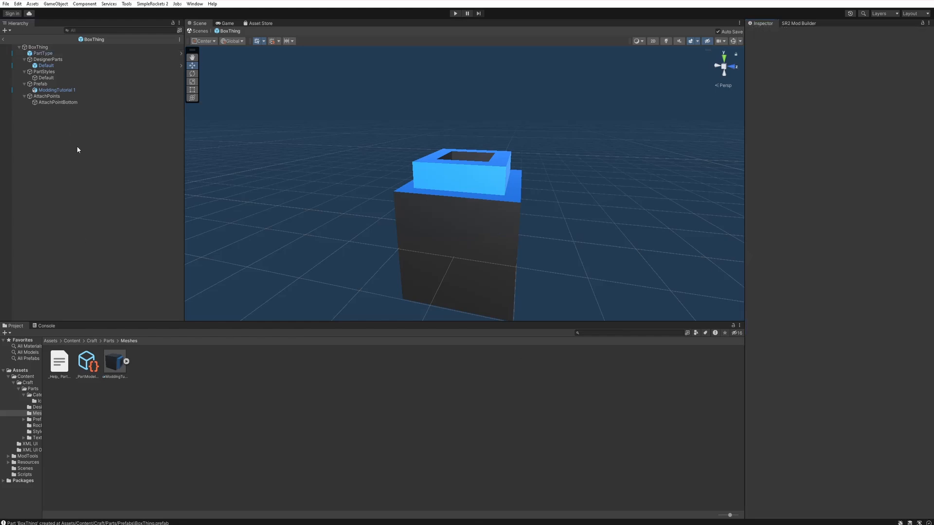
{"action": "left_click", "coordinate": [47, 48]}
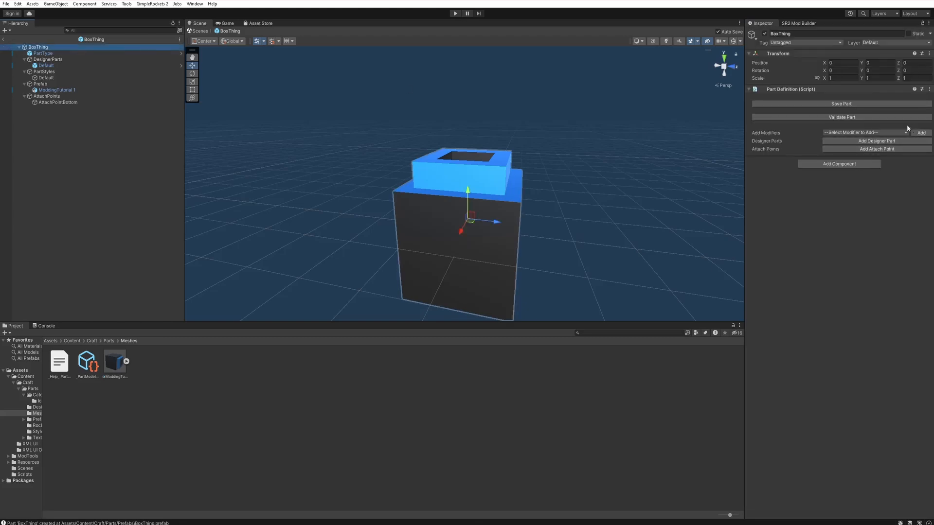
{"action": "left_click", "coordinate": [890, 133]}
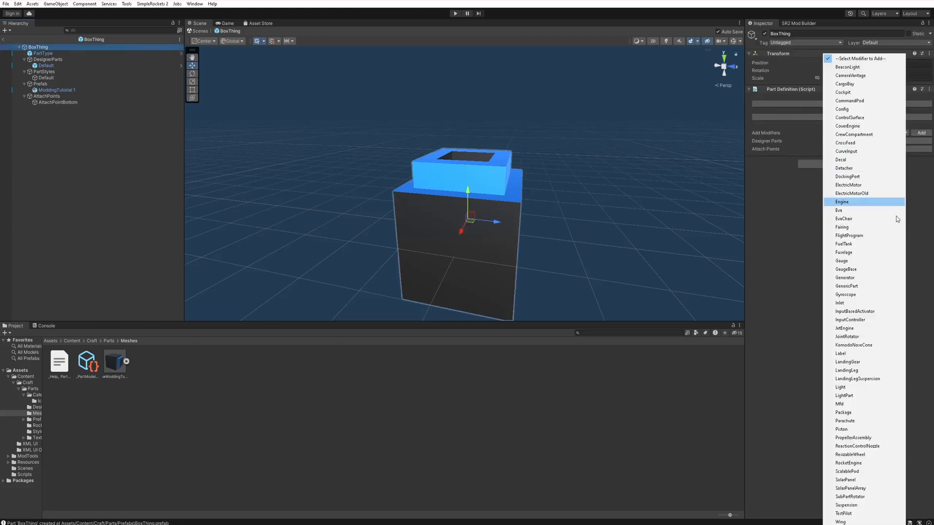
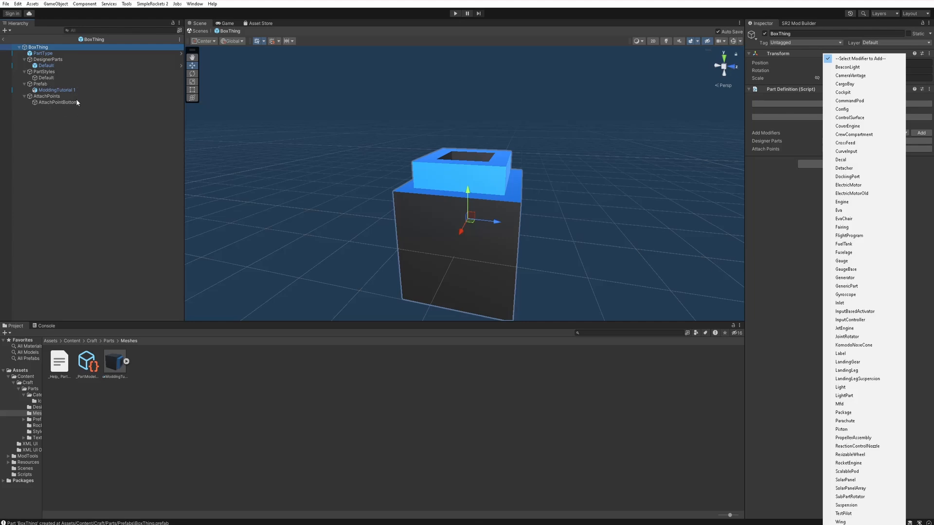
Step: Create an empty child object under Prefab in the BoxThing hierarchy and name it Collider
{"action": "left_click", "coordinate": [54, 89]}
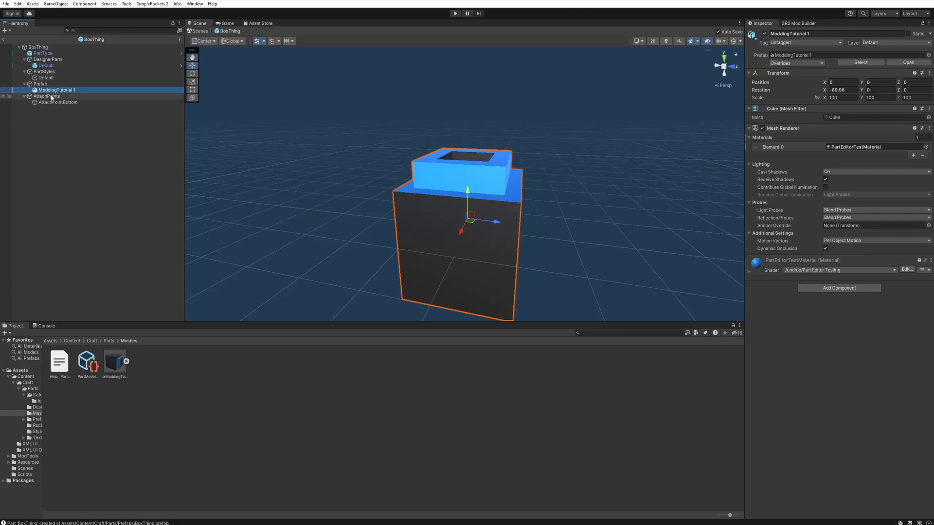
{"action": "left_click", "coordinate": [43, 84]}
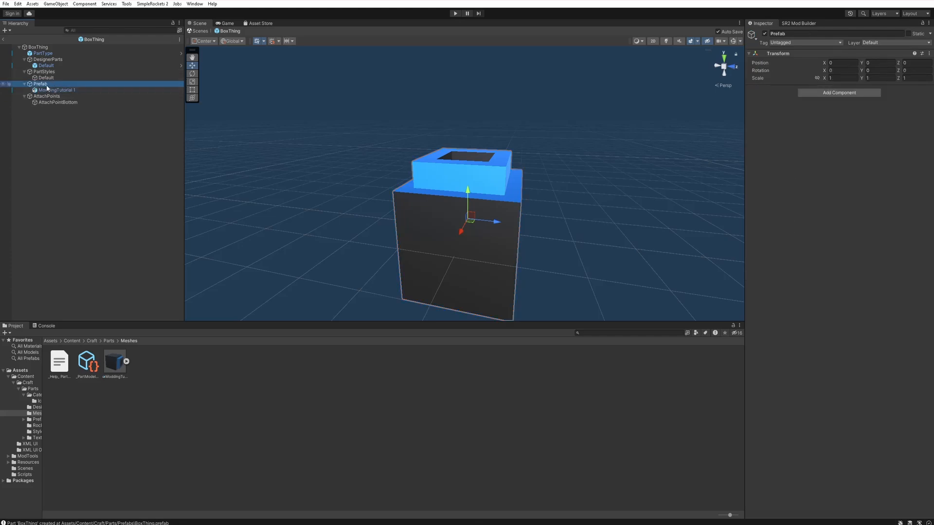
{"action": "right_click", "coordinate": [47, 84]}
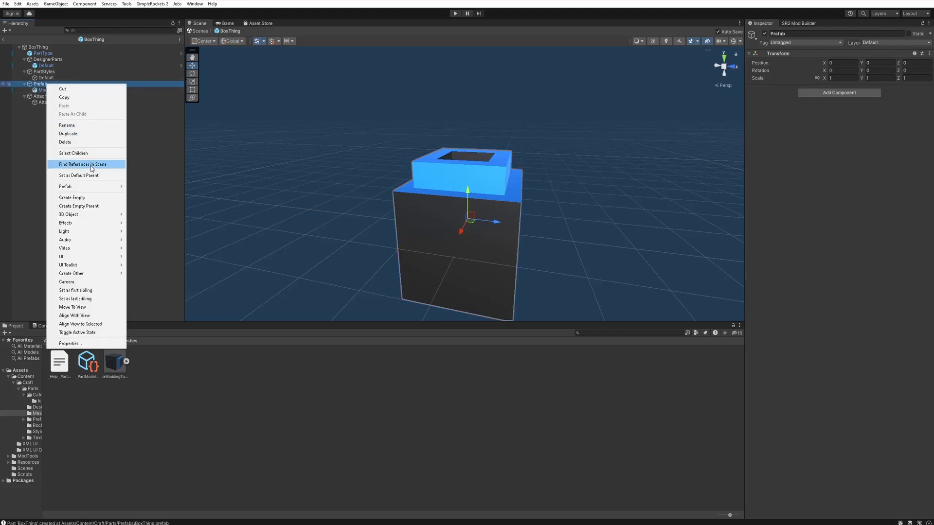
{"action": "left_click", "coordinate": [72, 198]}
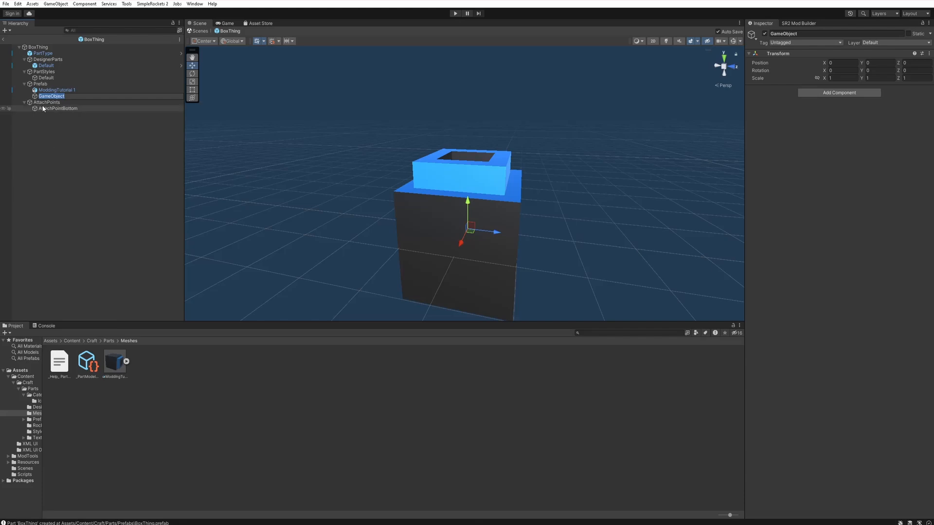
{"action": "right_click", "coordinate": [42, 85]}
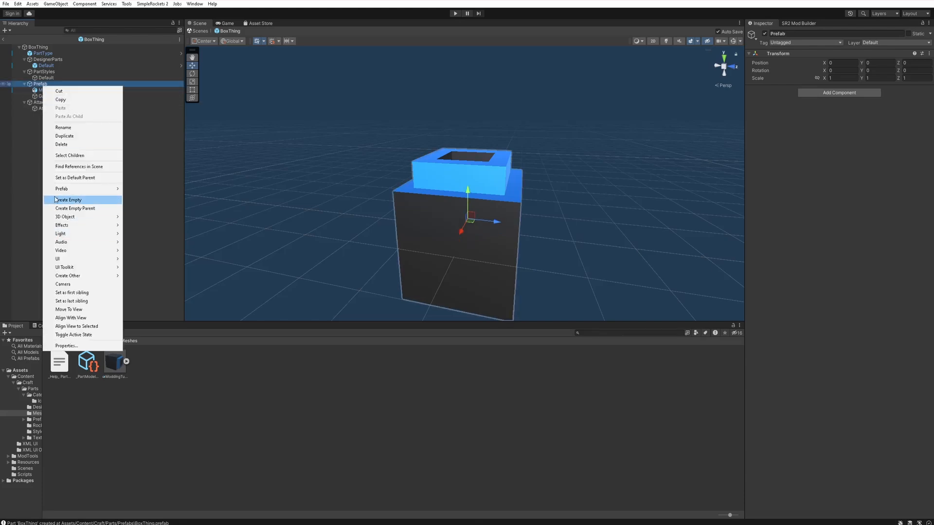
{"action": "left_click", "coordinate": [21, 170]}
{"action": "left_click", "coordinate": [74, 96]}
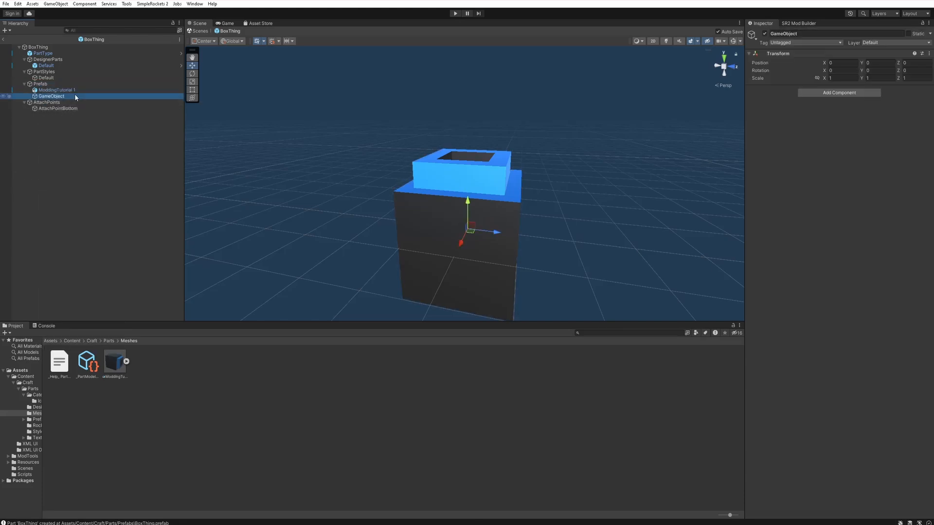
{"action": "left_click", "coordinate": [817, 34]}
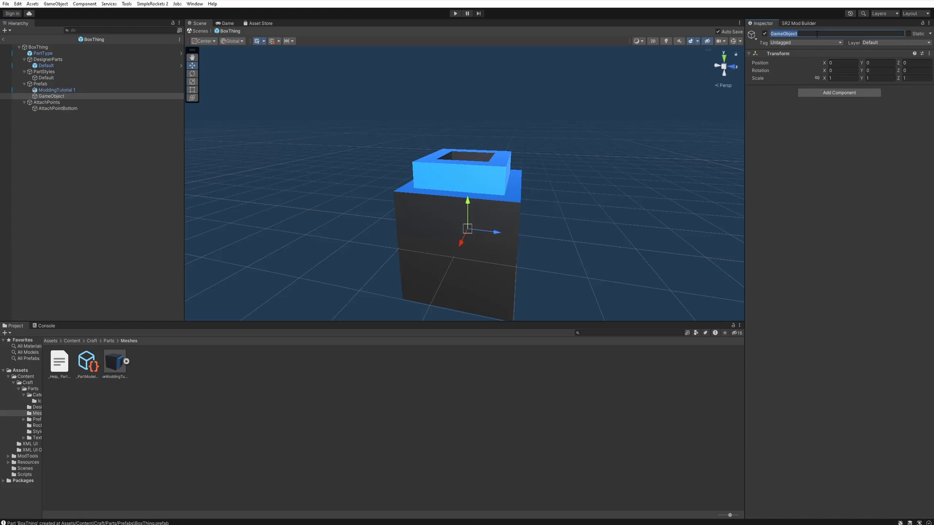
{"action": "type", "text": "Collider"}
{"action": "key", "text": "Return"}
{"action": "left_click", "coordinate": [802, 141]}
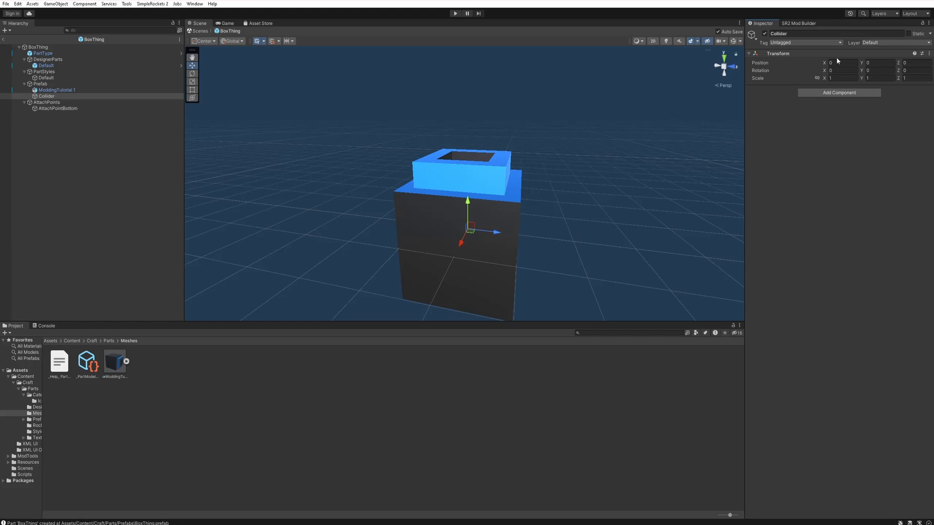
Step: Add the Part Collider Script to the Collider object and mark it as primary
{"action": "left_click", "coordinate": [822, 92]}
{"action": "type", "text": "par"}
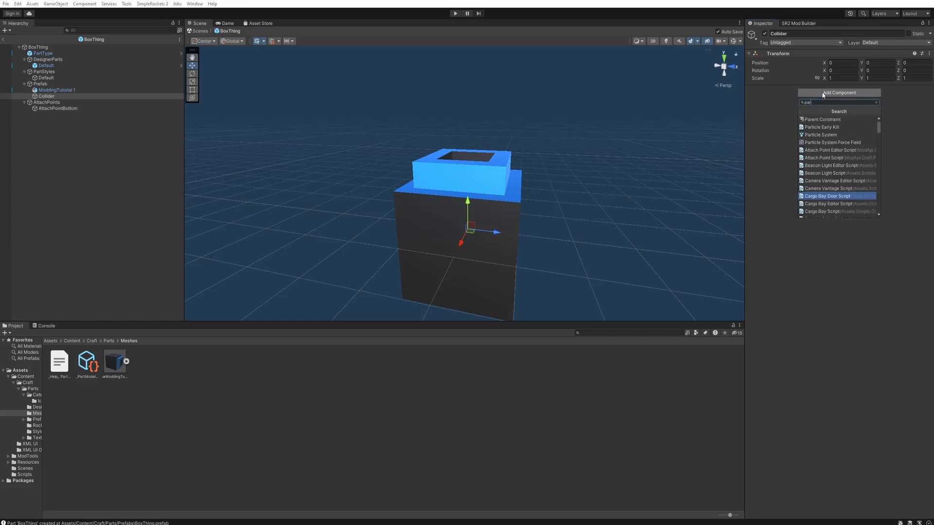
{"action": "type", "text": "tco"}
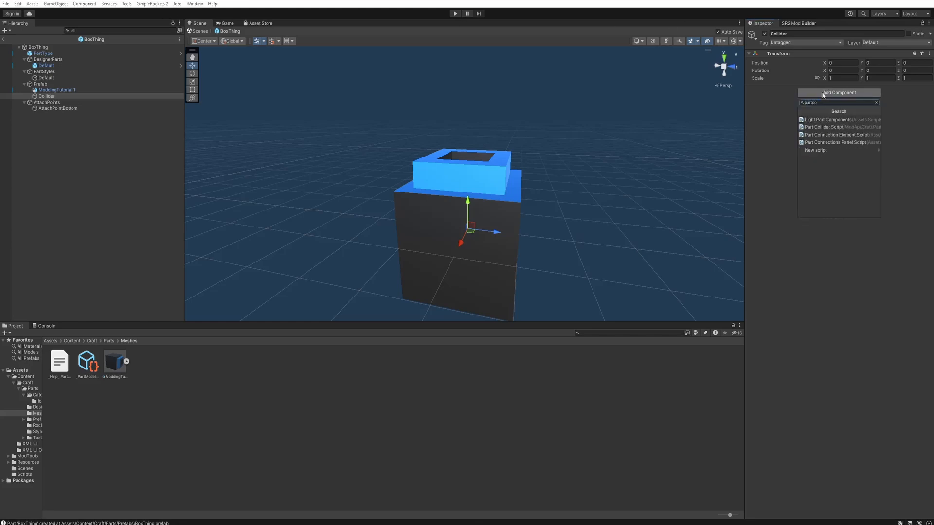
{"action": "left_click", "coordinate": [811, 128]}
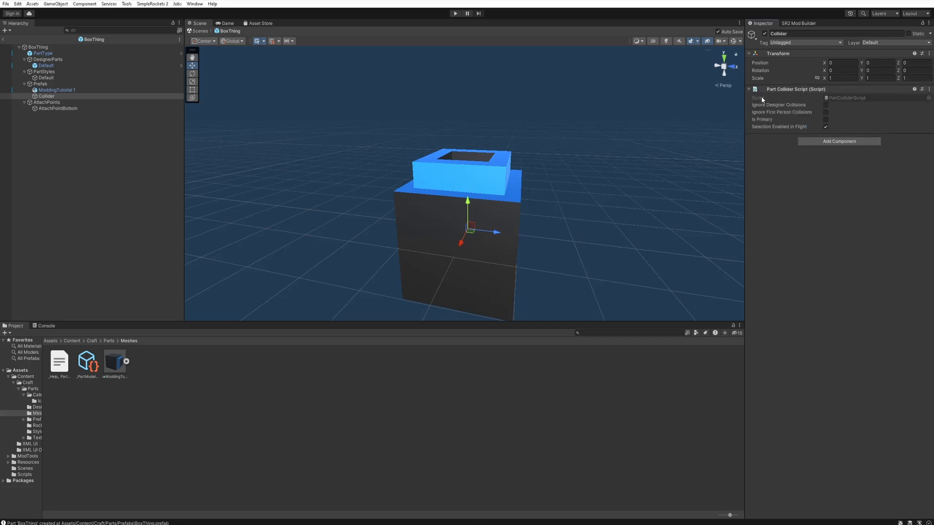
{"action": "left_click", "coordinate": [826, 120]}
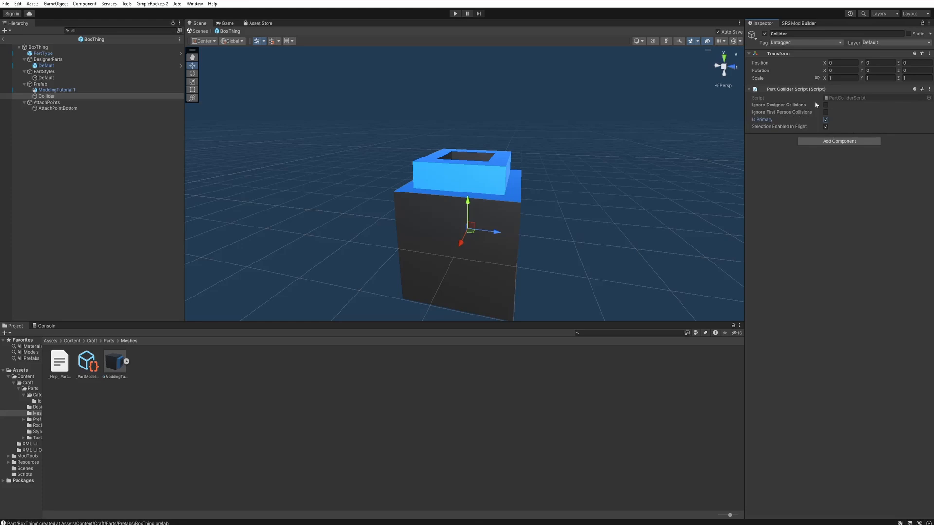
Step: Add a Box Collider component to the Collider object
{"action": "left_click", "coordinate": [815, 140]}
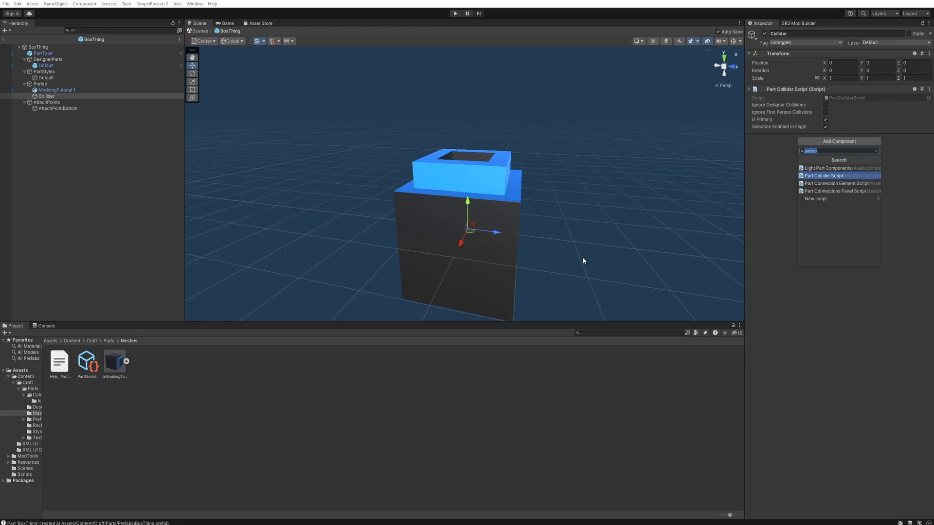
{"action": "type", "text": "box"}
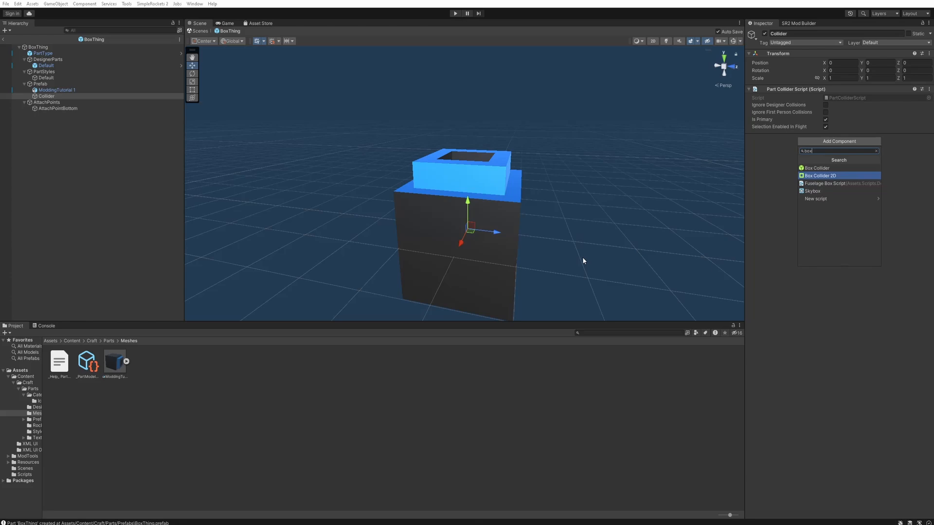
{"action": "left_click", "coordinate": [839, 168]}
Step: Edit the box collider's bounds from the side so both Z faces meet the dark body, about 1.99 along Z
{"action": "right_click_drag", "start_coordinate": [620, 151], "coordinate": [445, 159]}
{"action": "mouse_move", "coordinate": [780, 167]}
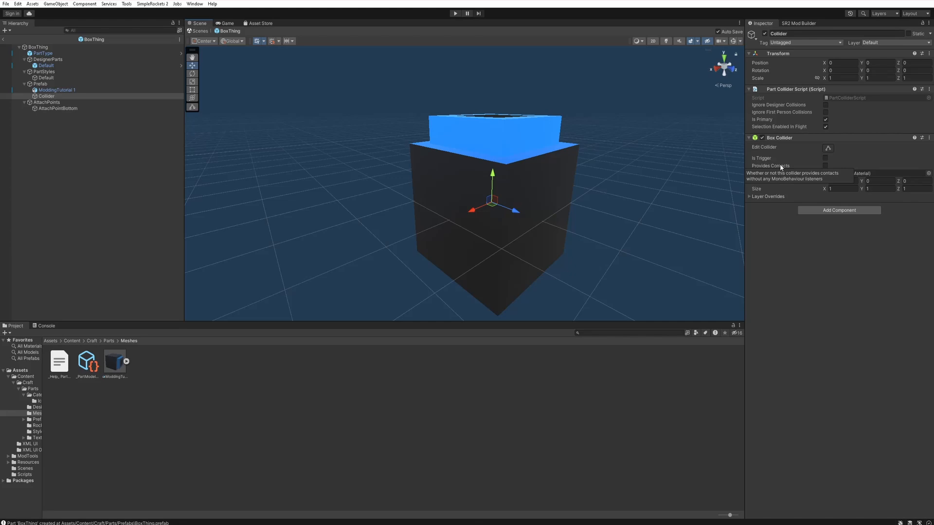
{"action": "left_click", "coordinate": [827, 148]}
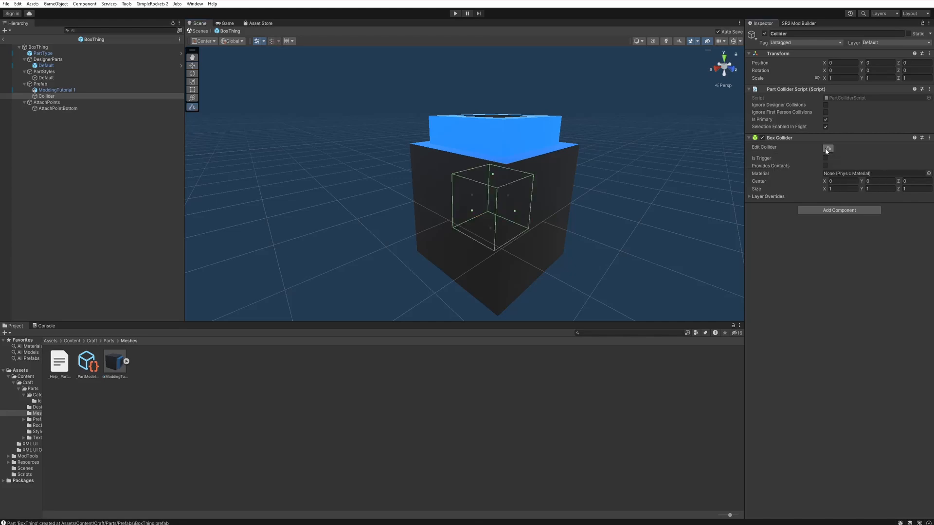
{"action": "middle_click_drag", "start_coordinate": [585, 159], "coordinate": [582, 179]}
{"action": "left_click_drag", "start_coordinate": [582, 176], "coordinate": [527, 160], "text": "alt"}
{"action": "middle_click_drag", "start_coordinate": [477, 208], "coordinate": [533, 182]}
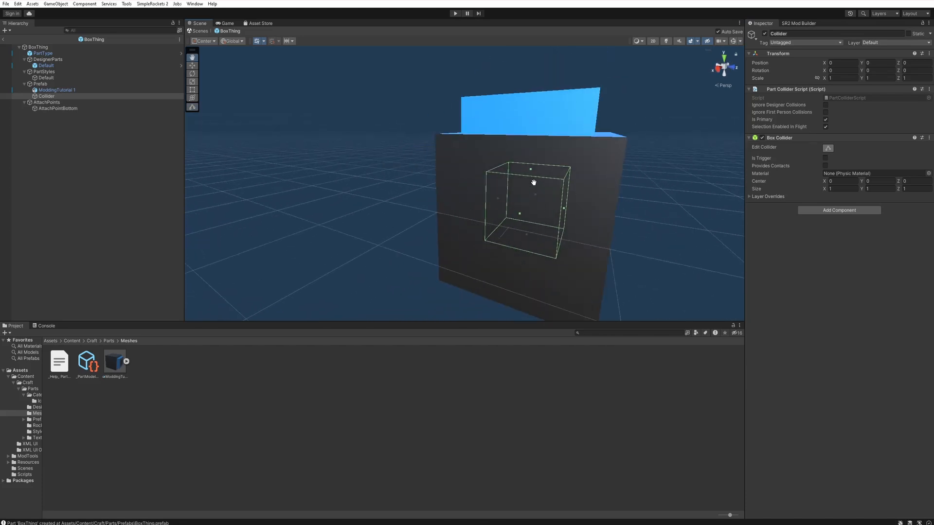
{"action": "left_click", "coordinate": [717, 68]}
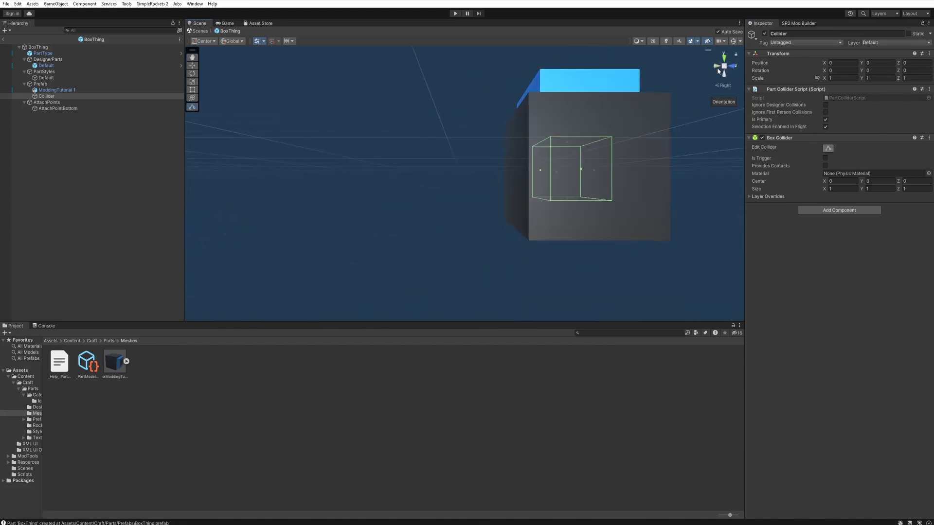
{"action": "left_click", "coordinate": [725, 66]}
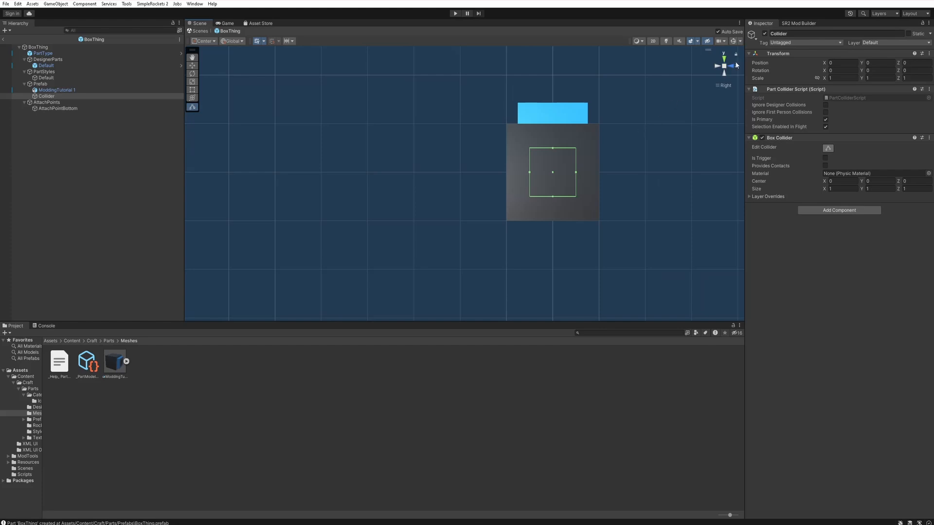
{"action": "scroll", "coordinate": [672, 106], "scroll_direction": "up", "scroll_amount": 10}
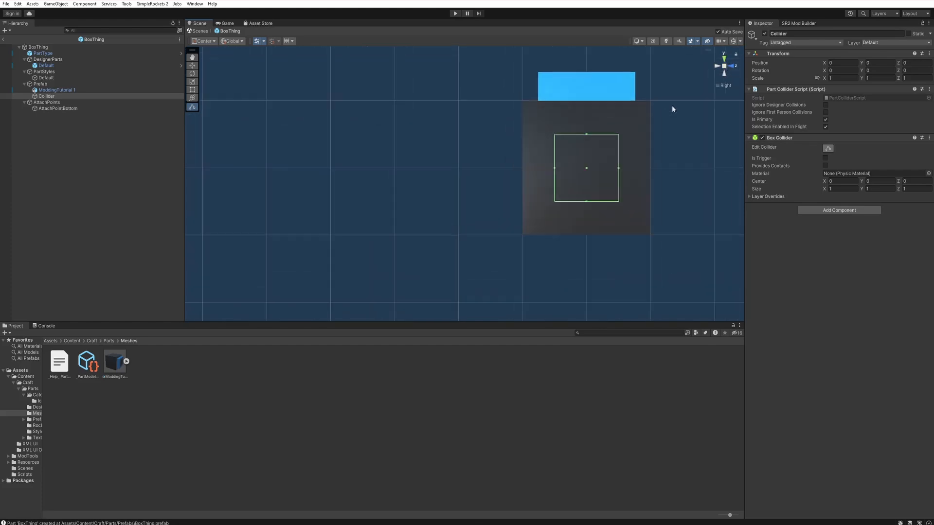
{"action": "middle_click_drag", "start_coordinate": [672, 106], "coordinate": [634, 134]}
{"action": "scroll", "coordinate": [634, 134], "scroll_direction": "up", "scroll_amount": 4}
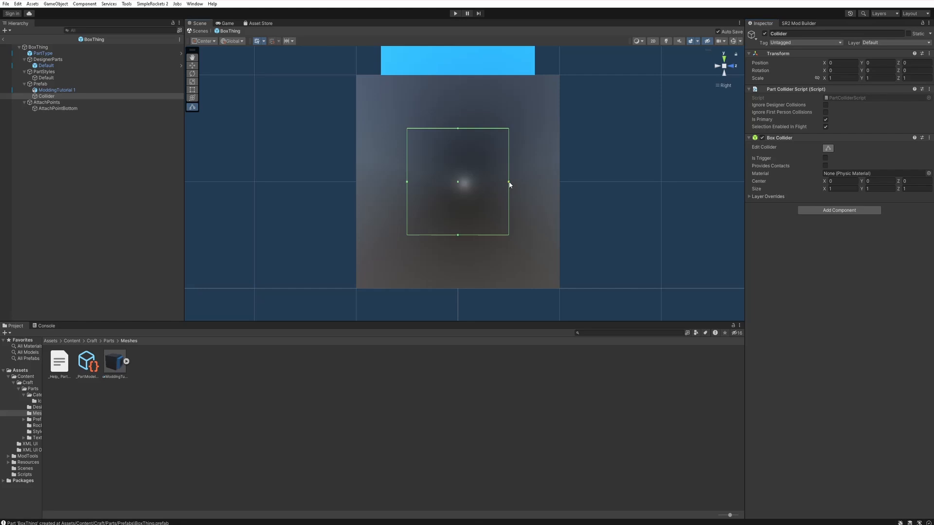
{"action": "left_click_drag", "start_coordinate": [510, 185], "coordinate": [559, 190]}
{"action": "key", "text": "ctrl+z"}
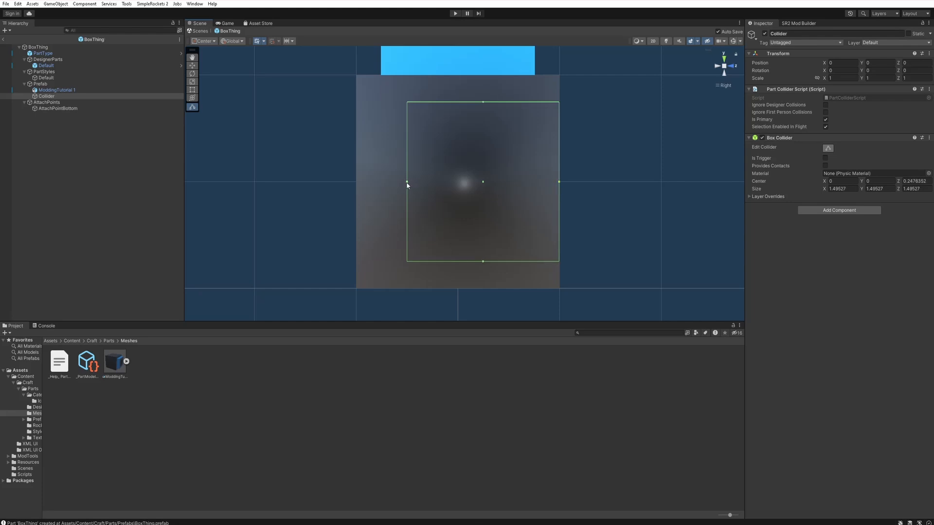
{"action": "left_click_drag", "start_coordinate": [407, 185], "coordinate": [357, 184]}
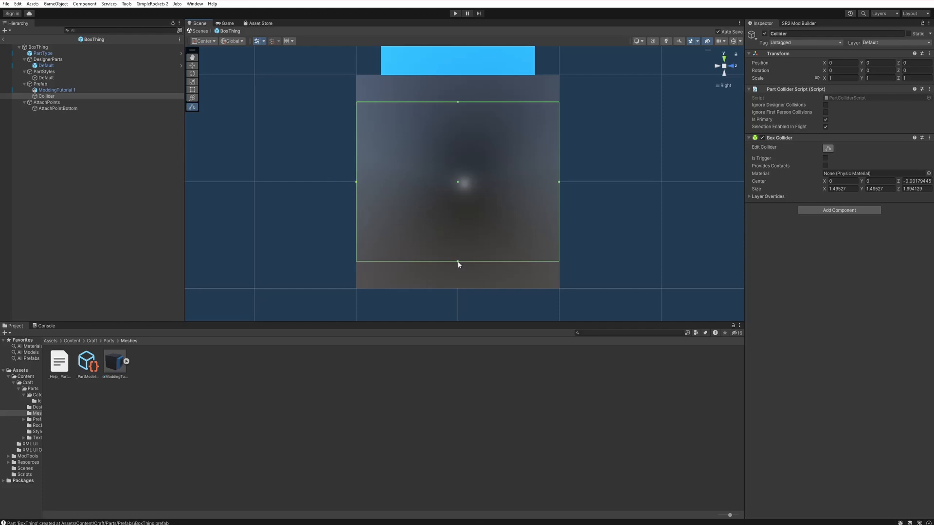
Step: Stretch the box collider vertically from the body's underside to the top of the blue rim, about 2.44 along Y
{"action": "left_click_drag", "start_coordinate": [457, 263], "coordinate": [462, 288]}
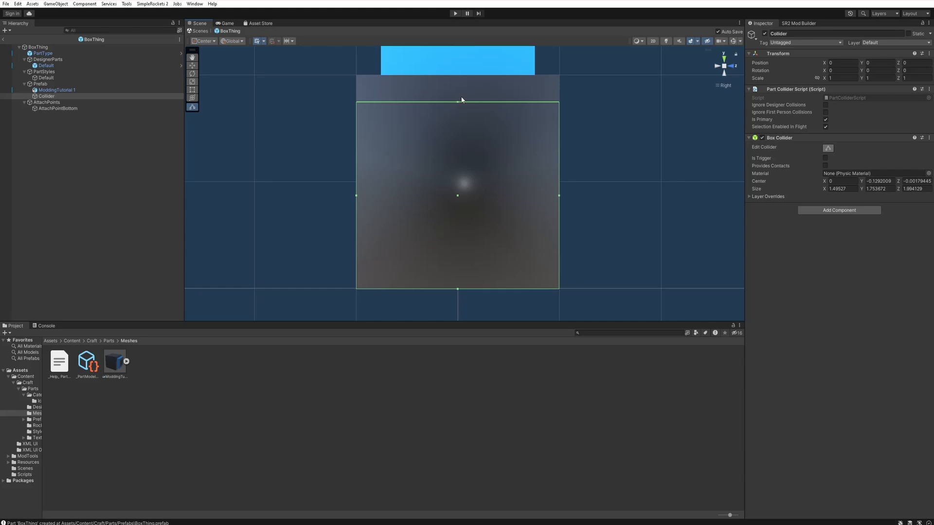
{"action": "middle_click_drag", "start_coordinate": [488, 94], "coordinate": [507, 156]}
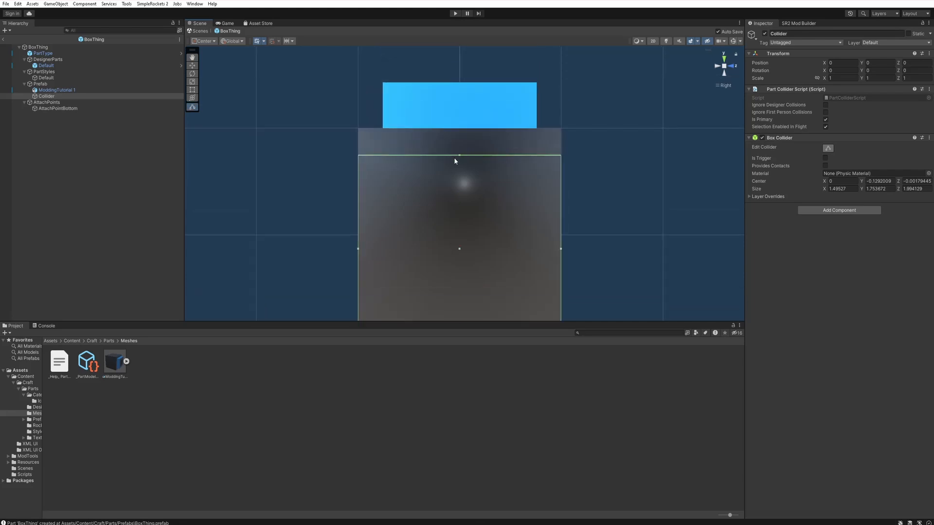
{"action": "left_click_drag", "start_coordinate": [460, 155], "coordinate": [461, 83]}
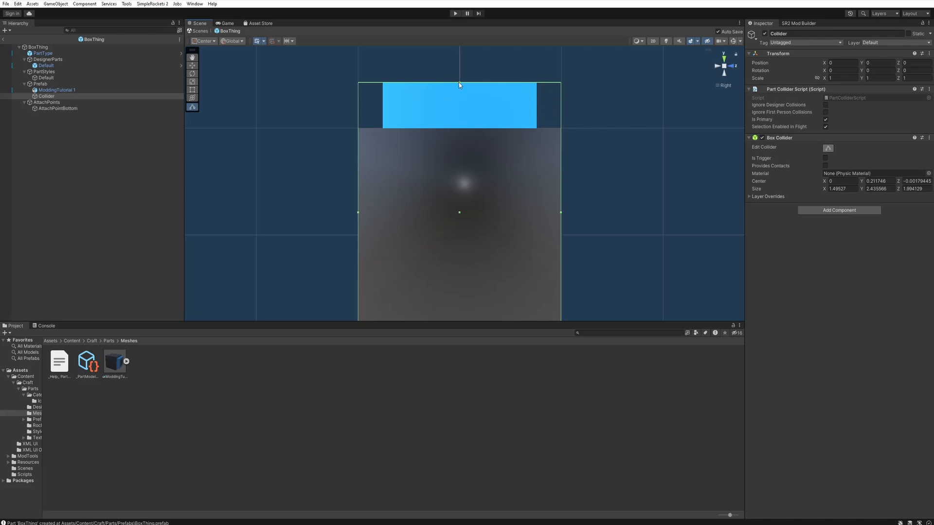
{"action": "left_click_drag", "start_coordinate": [459, 82], "coordinate": [458, 84]}
{"action": "key", "text": "ctrl+z"}
Step: Widen the box collider from the back view so both X faces meet the body's sides, about 2.01 along X
{"action": "scroll", "coordinate": [521, 88], "scroll_direction": "down", "scroll_amount": 1}
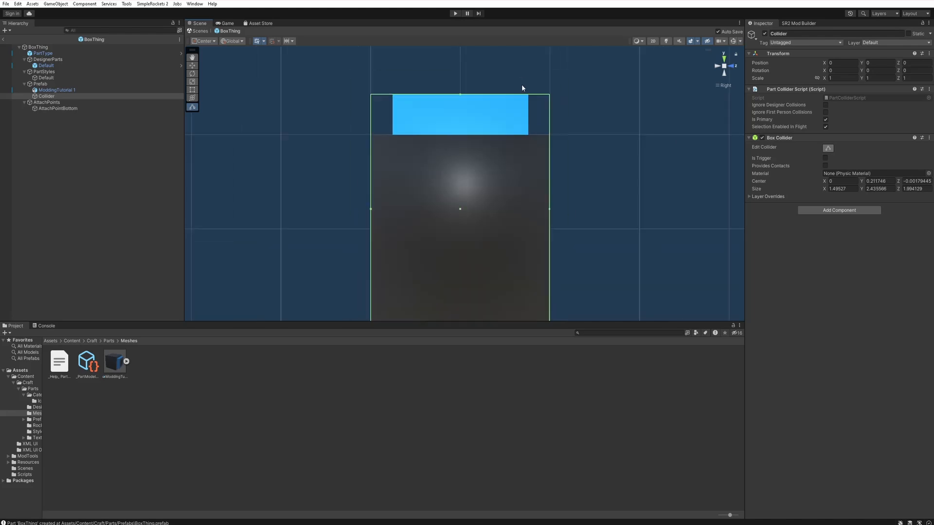
{"action": "left_click", "coordinate": [718, 68]}
{"action": "scroll", "coordinate": [628, 200], "scroll_direction": "down", "scroll_amount": 1}
{"action": "scroll", "coordinate": [646, 200], "scroll_direction": "up", "scroll_amount": 5}
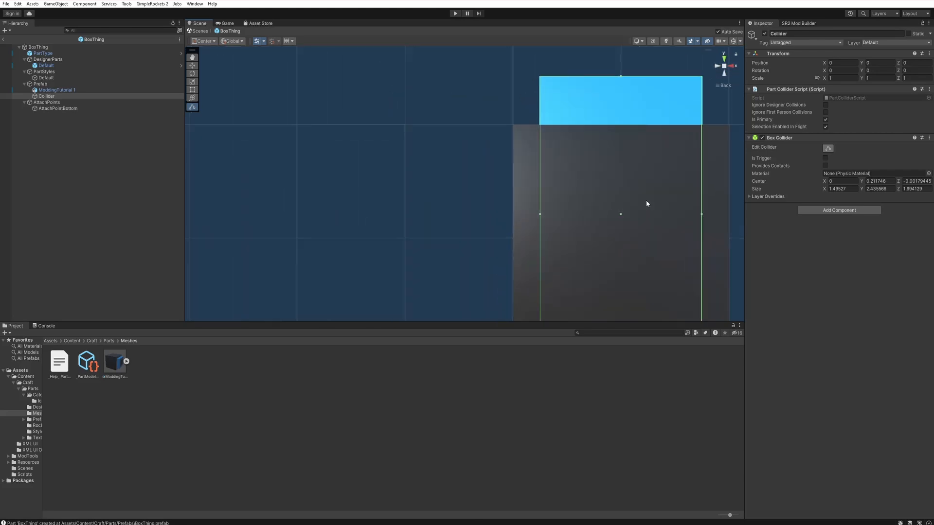
{"action": "middle_click_drag", "start_coordinate": [646, 200], "coordinate": [603, 155]}
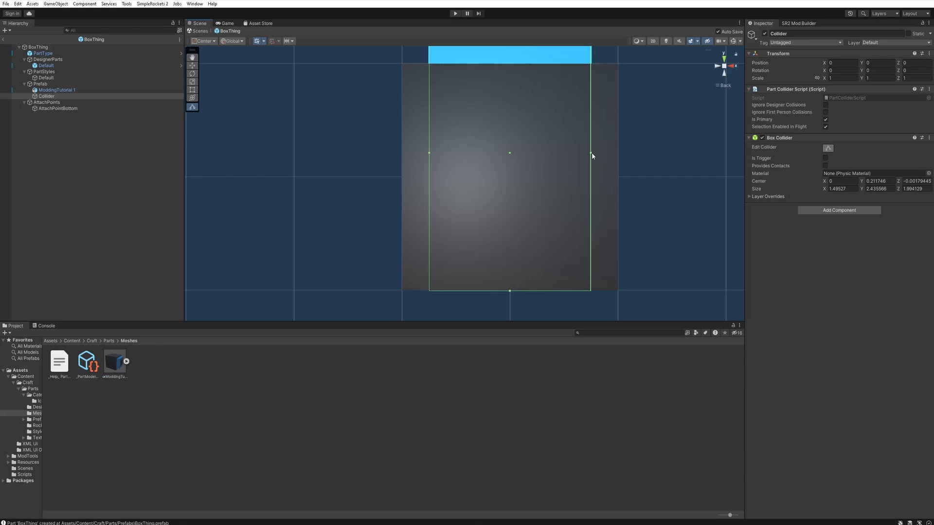
{"action": "left_click_drag", "start_coordinate": [591, 153], "coordinate": [618, 159]}
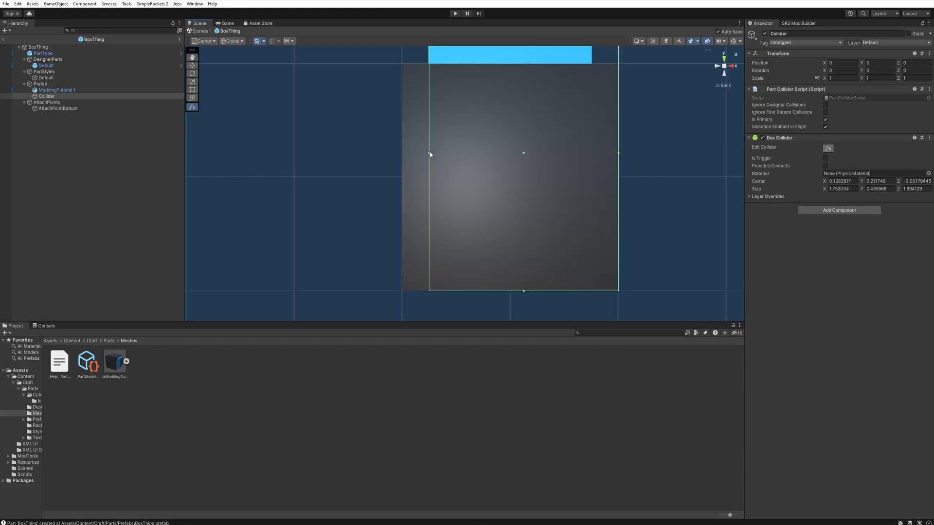
{"action": "left_click_drag", "start_coordinate": [430, 154], "coordinate": [401, 157]}
Step: Examine the fit of the box collider around the BoxThing mesh from several angles
{"action": "middle_click_drag", "start_coordinate": [432, 133], "coordinate": [429, 199]}
{"action": "scroll", "coordinate": [448, 155], "scroll_direction": "down", "scroll_amount": 4}
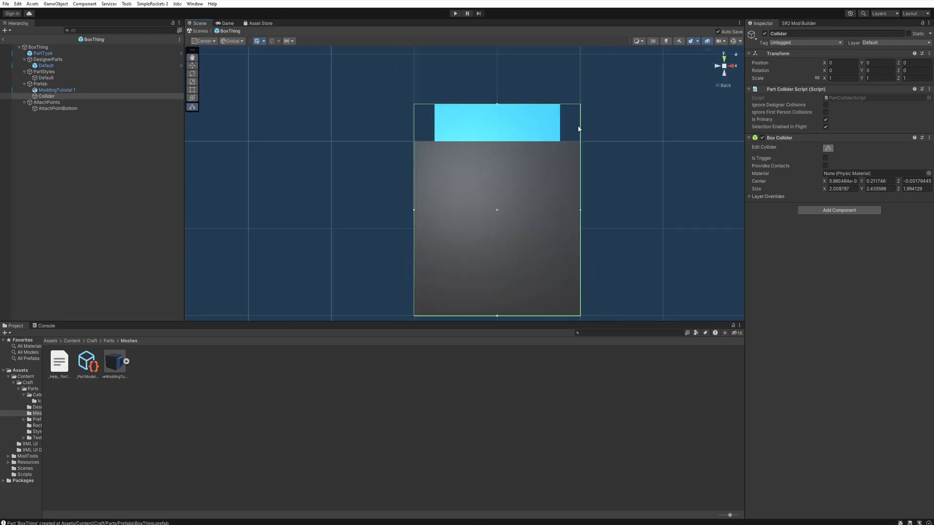
{"action": "middle_click_drag", "start_coordinate": [576, 128], "coordinate": [558, 134]}
{"action": "right_click_drag", "start_coordinate": [560, 134], "coordinate": [584, 268]}
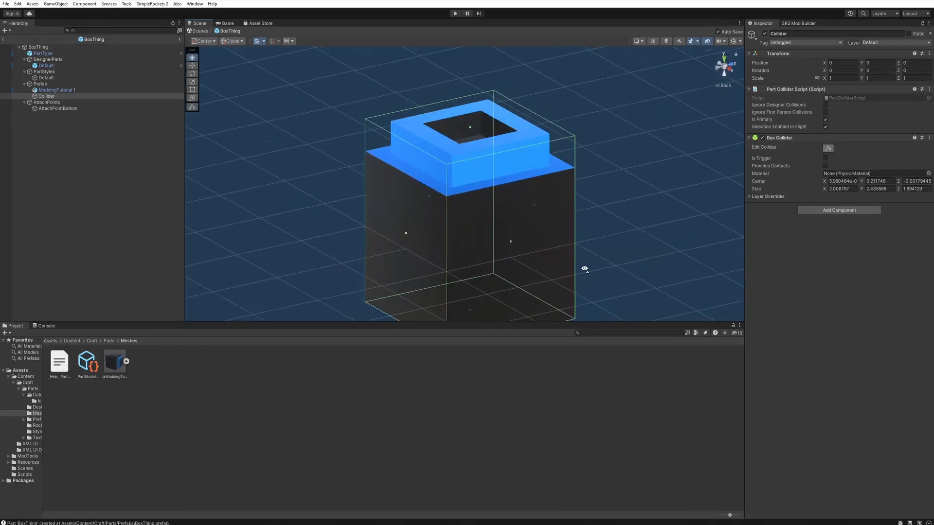
{"action": "right_click_drag", "start_coordinate": [541, 173], "coordinate": [553, 60]}
{"action": "right_click_drag", "start_coordinate": [557, 268], "coordinate": [573, 301]}
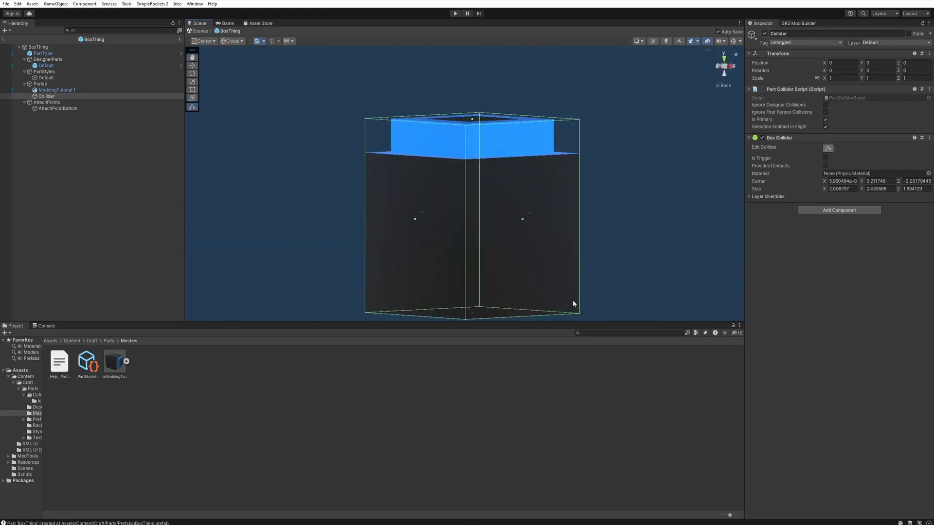
{"action": "middle_click_drag", "start_coordinate": [576, 244], "coordinate": [577, 191]}
{"action": "right_click_drag", "start_coordinate": [484, 301], "coordinate": [591, 171]}
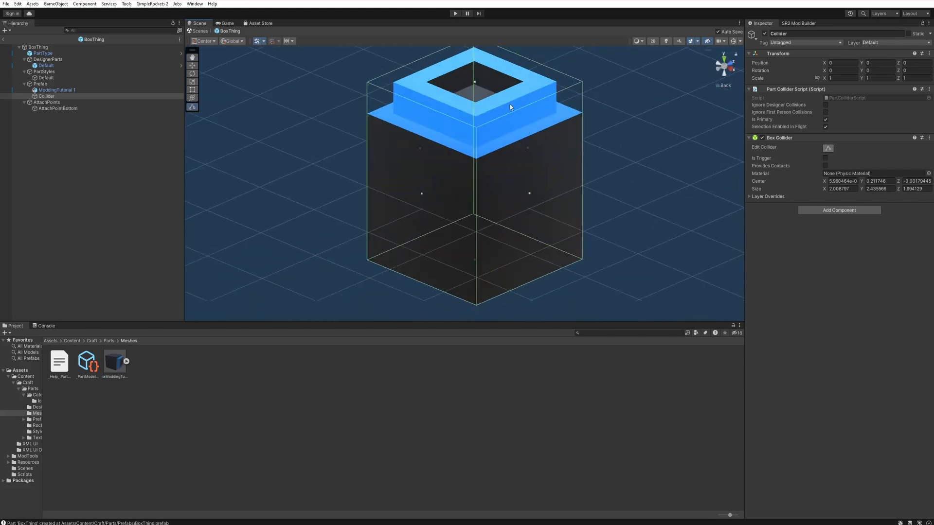
{"action": "right_click_drag", "start_coordinate": [493, 129], "coordinate": [508, 85]}
{"action": "middle_click_drag", "start_coordinate": [534, 76], "coordinate": [510, 124]}
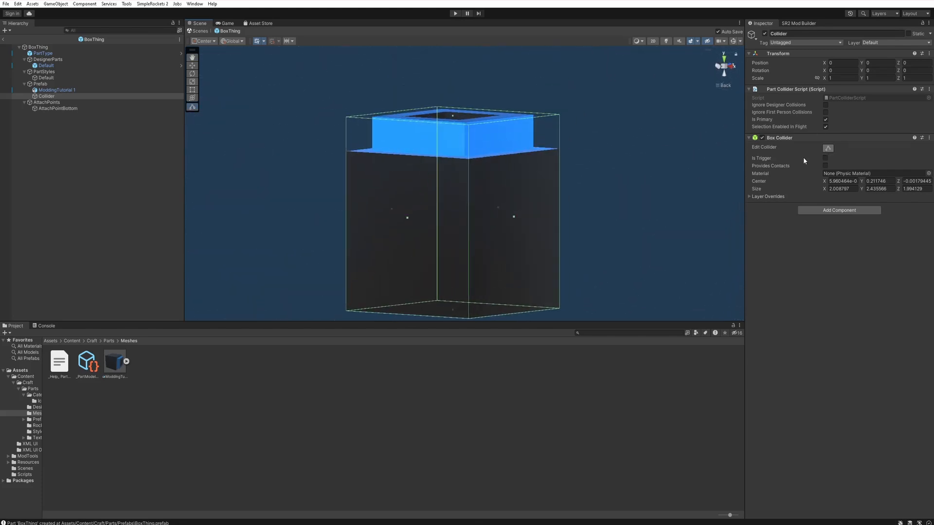
Step: Finish editing the collider, select the BoxThing root object and save the part
{"action": "left_click", "coordinate": [34, 139]}
{"action": "left_click", "coordinate": [63, 49]}
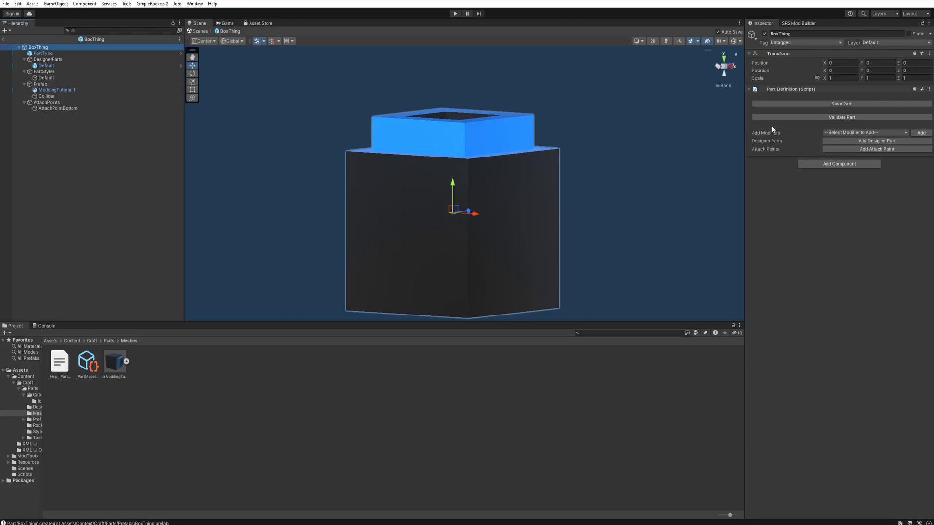
{"action": "left_click", "coordinate": [57, 231]}
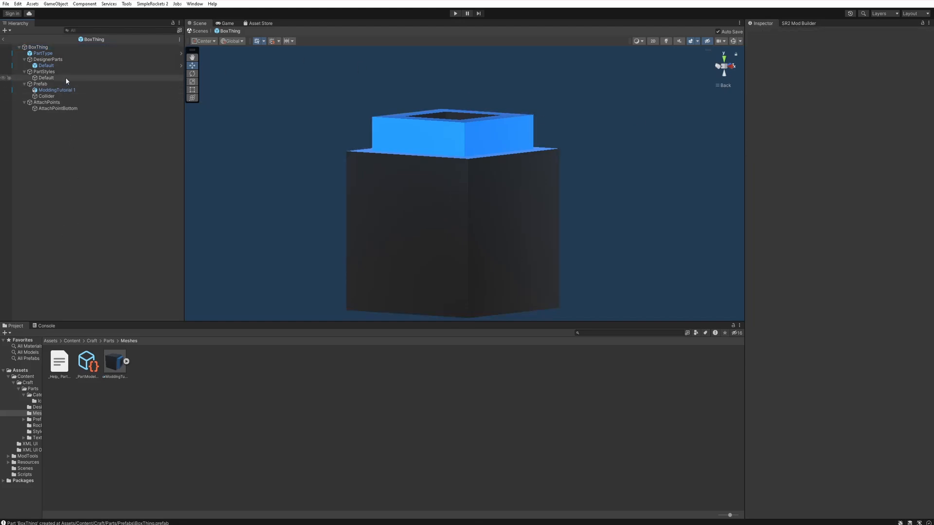
{"action": "left_click", "coordinate": [68, 46]}
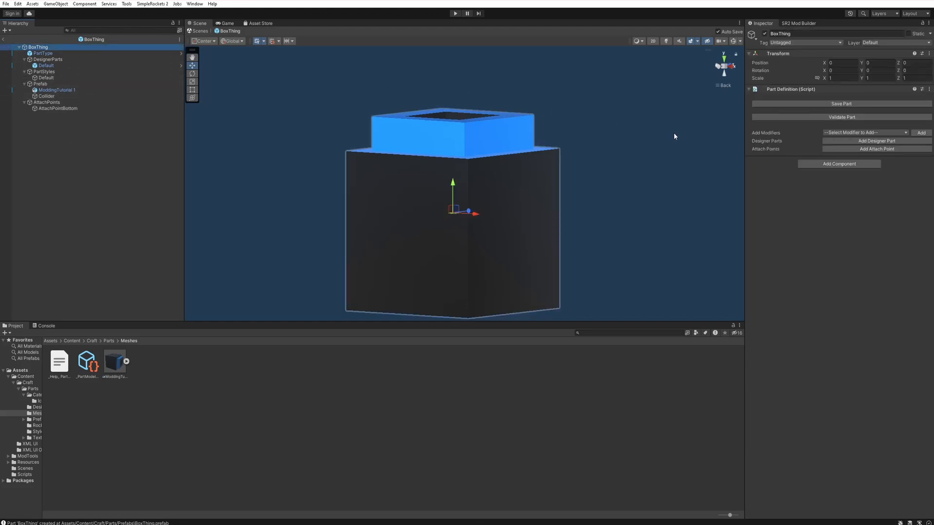
{"action": "left_click", "coordinate": [801, 104]}
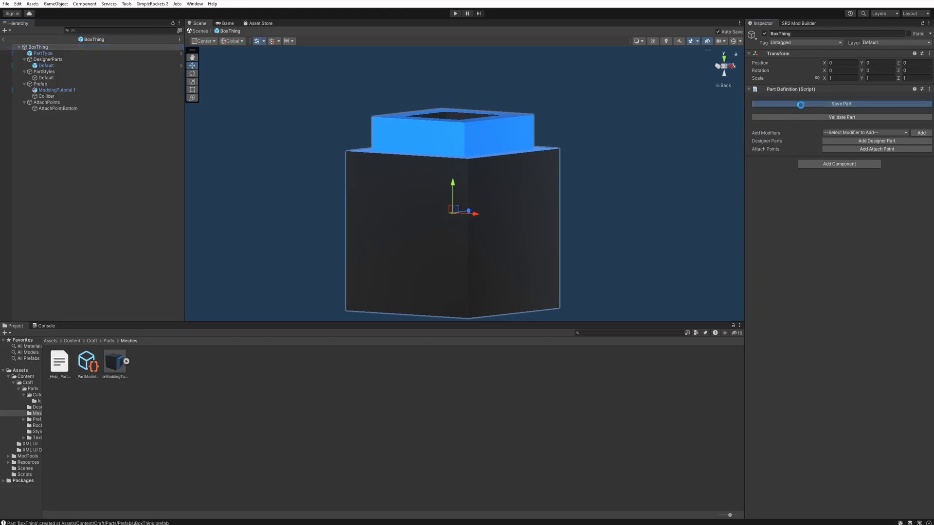
{"action": "left_click", "coordinate": [54, 48]}
{"action": "left_click", "coordinate": [54, 128]}
{"action": "left_click", "coordinate": [50, 48]}
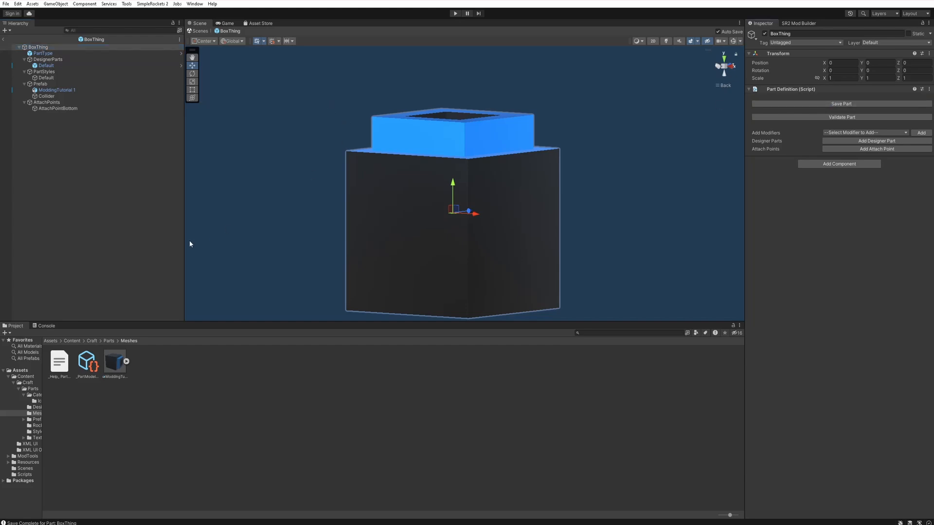
Step: Review the logged console messages and clear them
{"action": "left_click", "coordinate": [43, 325]}
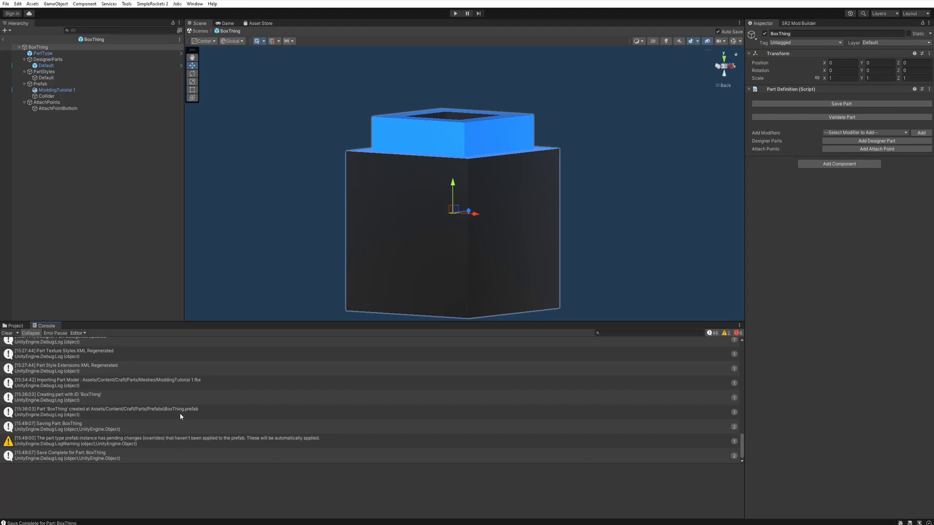
{"action": "scroll", "coordinate": [109, 365], "scroll_direction": "up", "scroll_amount": 10}
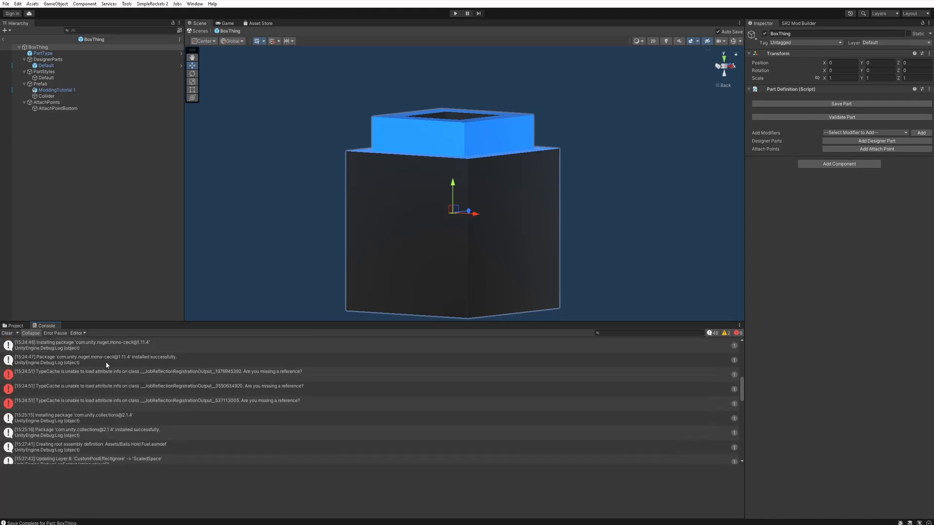
{"action": "left_click", "coordinate": [8, 333]}
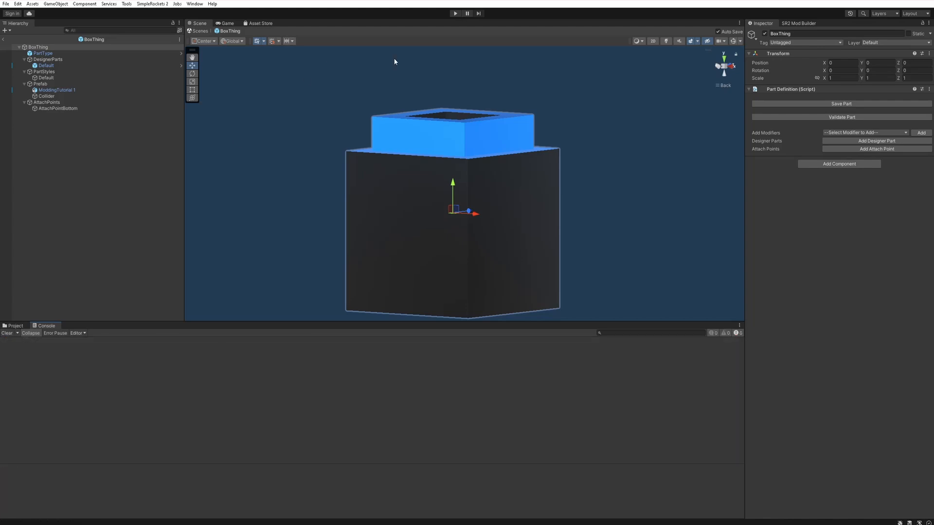
Step: Validate the BoxThing part, save it again and clear the console
{"action": "left_click", "coordinate": [824, 118]}
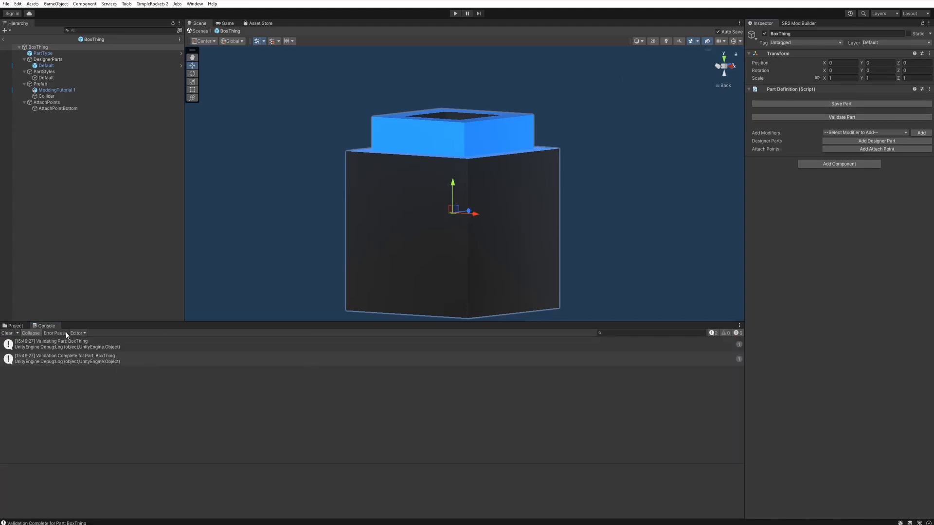
{"action": "left_click", "coordinate": [825, 104]}
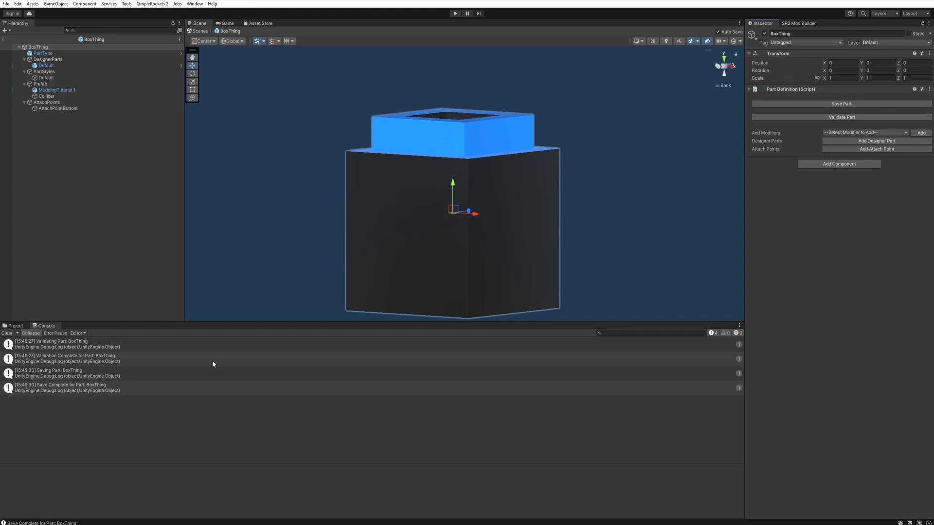
{"action": "left_click", "coordinate": [7, 333]}
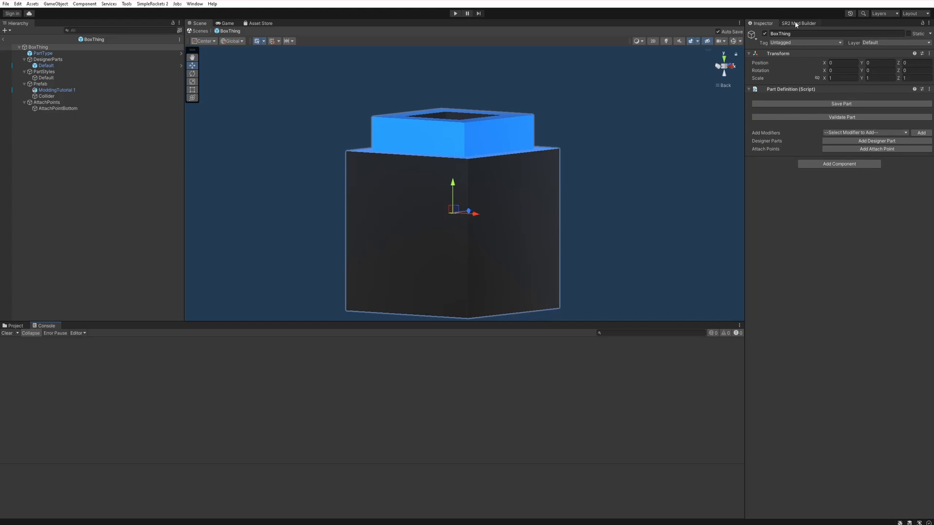
Step: Open SR2 Mod Builder and inspect its Prefabs list with the ModdingTutorial 1 mesh selected in the Meshes folder
{"action": "left_click", "coordinate": [819, 26]}
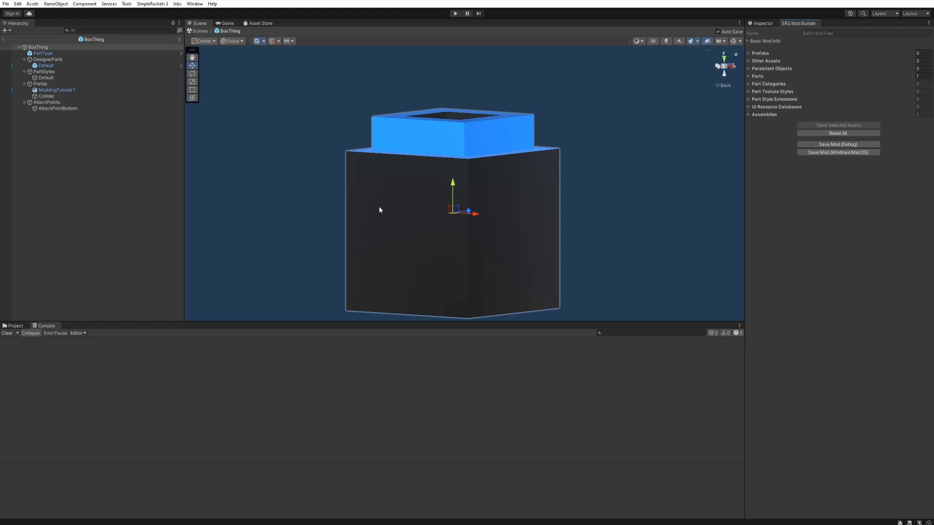
{"action": "left_click", "coordinate": [13, 323]}
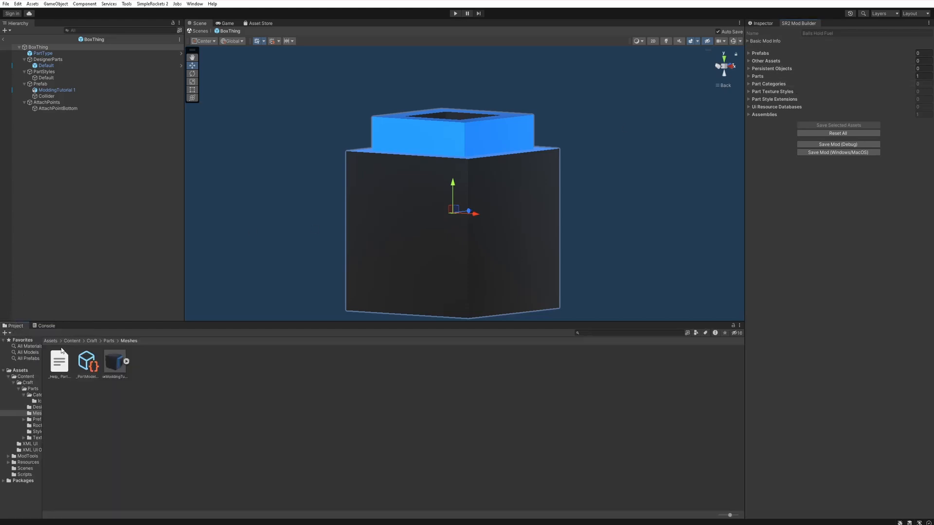
{"action": "left_click", "coordinate": [133, 396]}
{"action": "left_click", "coordinate": [120, 367]}
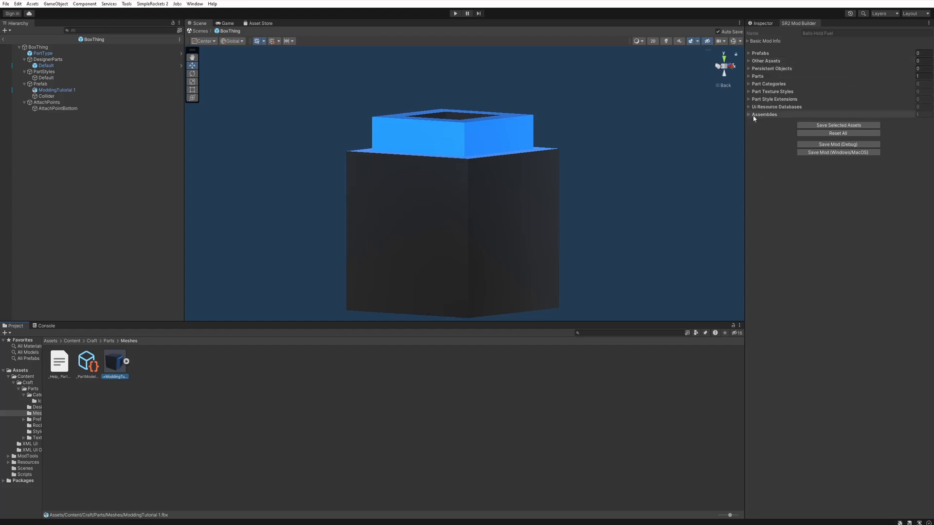
{"action": "left_click", "coordinate": [754, 55]}
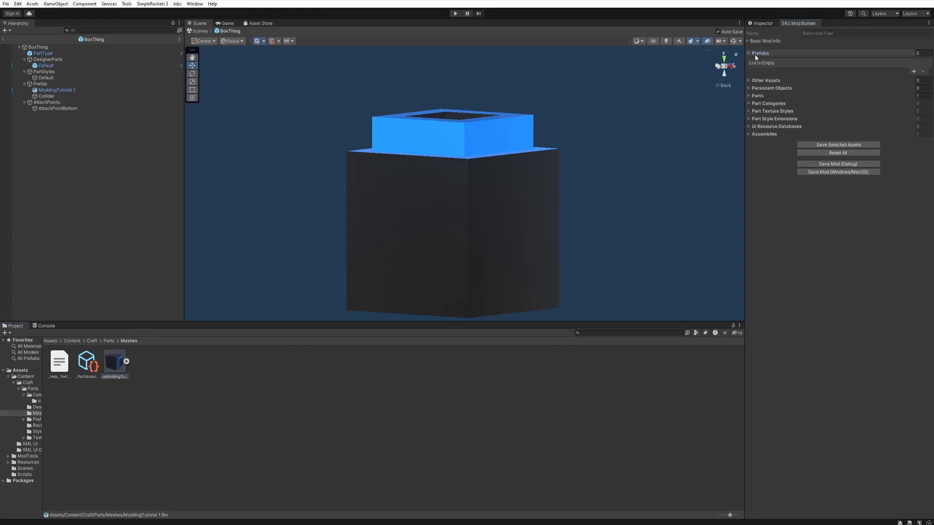
{"action": "left_click", "coordinate": [754, 54]}
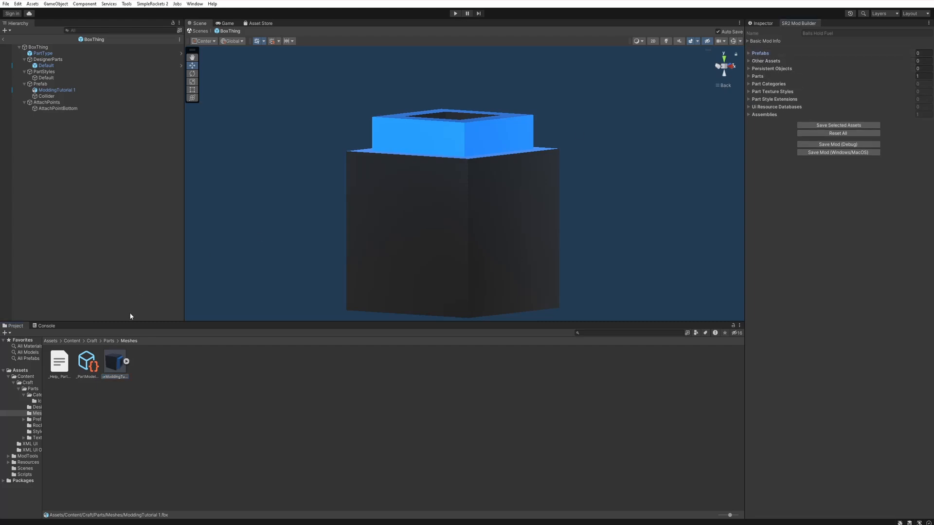
Step: Save the BoxThing prefab from Craft/Parts/Prefabs into the mod's assets and check the builder's Prefabs list
{"action": "left_click", "coordinate": [150, 383]}
{"action": "left_click", "coordinate": [120, 371]}
{"action": "left_click", "coordinate": [72, 341]}
{"action": "double_click", "coordinate": [65, 370]}
{"action": "double_click", "coordinate": [65, 370]}
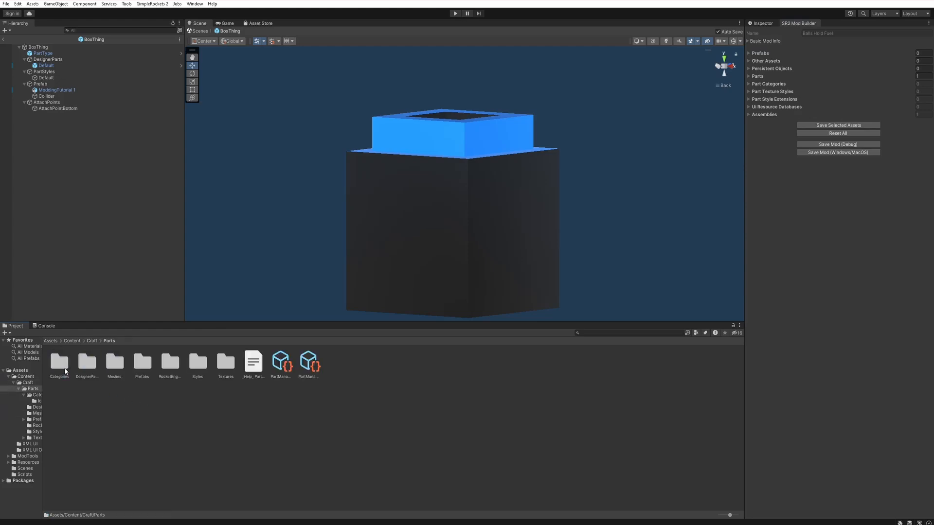
{"action": "double_click", "coordinate": [143, 363]}
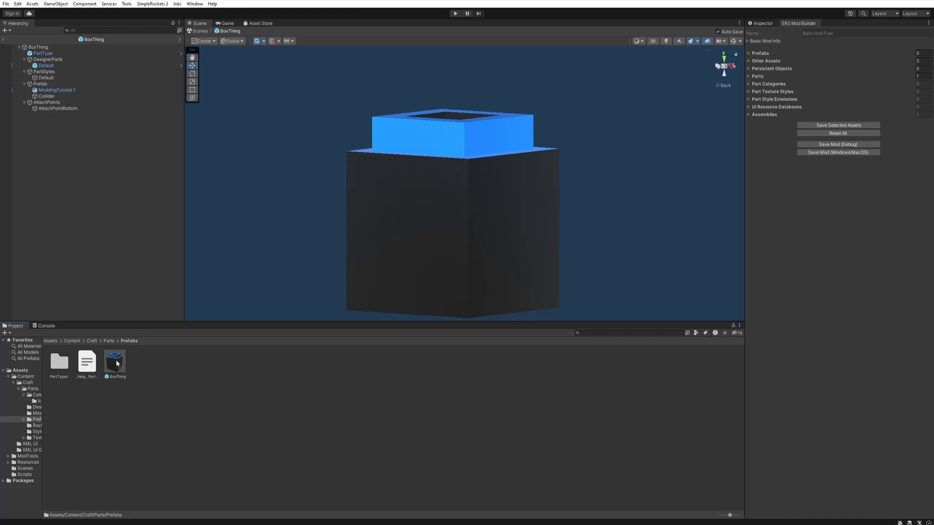
{"action": "left_click", "coordinate": [122, 371]}
{"action": "left_click", "coordinate": [864, 125]}
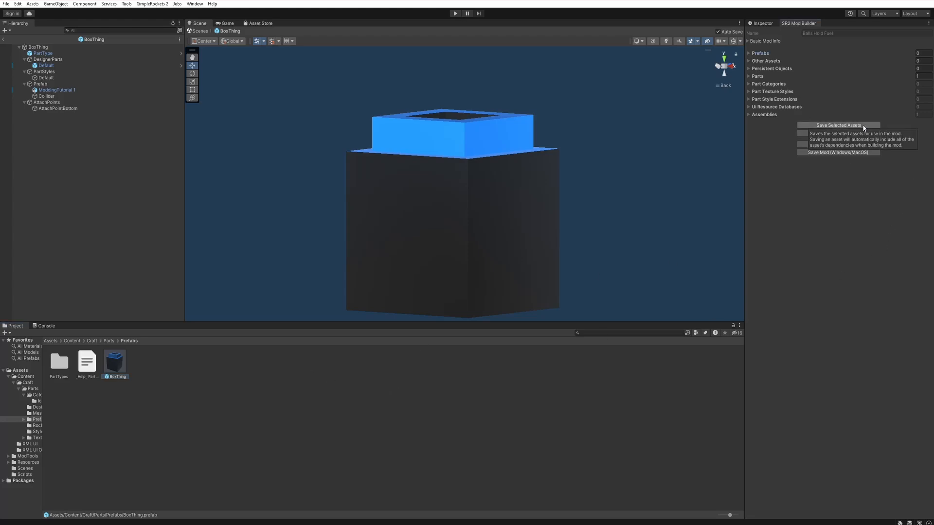
{"action": "left_click", "coordinate": [757, 54]}
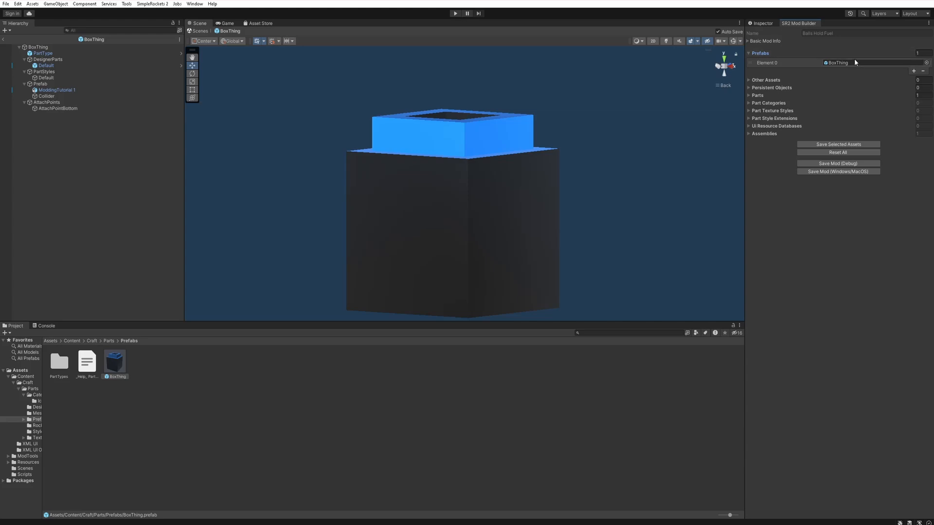
Step: Save the mod as Balls Hold Fuel in the SimpleRockets 2 Mods folder
{"action": "left_click", "coordinate": [758, 53]}
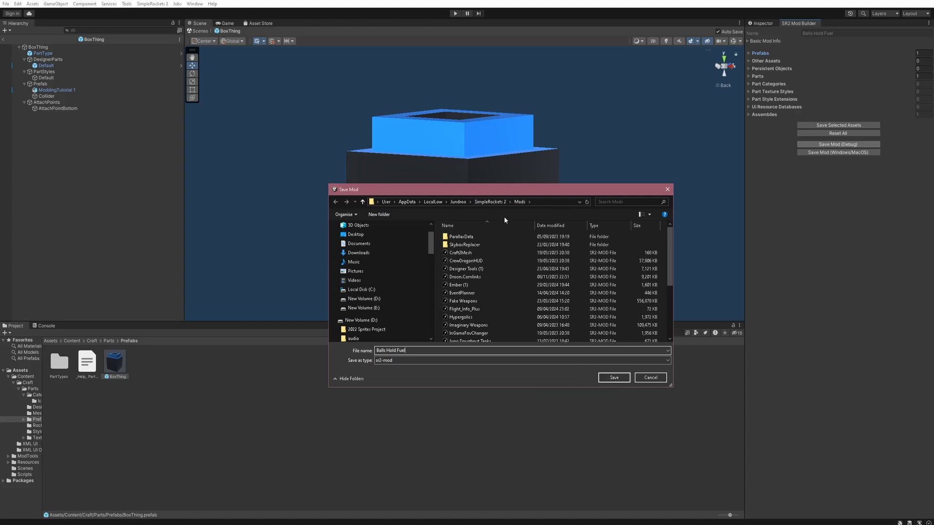
{"action": "scroll", "coordinate": [505, 272], "scroll_direction": "down", "scroll_amount": 4}
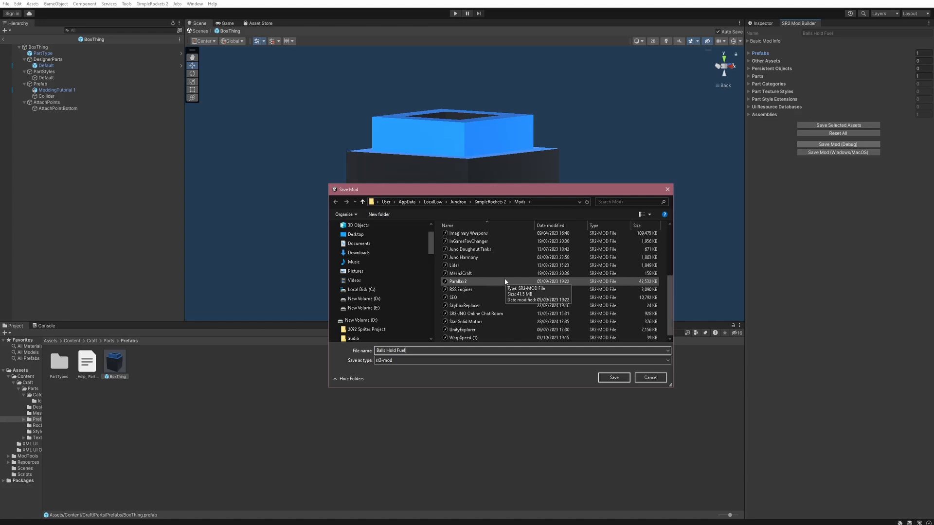
{"action": "left_click", "coordinate": [614, 378]}
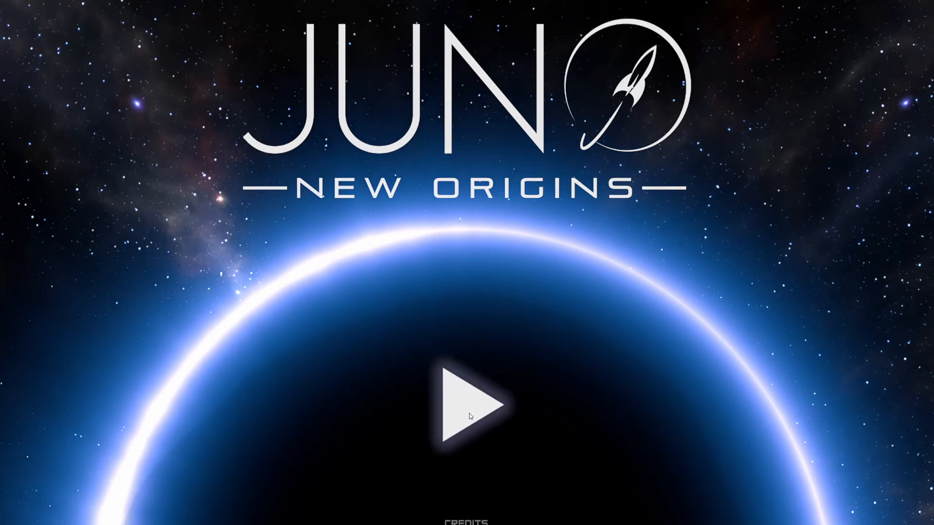
Step: Switch to Juno: New Origins and view the Balls Hold Fuel mod's details in the mod manager
{"action": "left_click", "coordinate": [468, 405]}
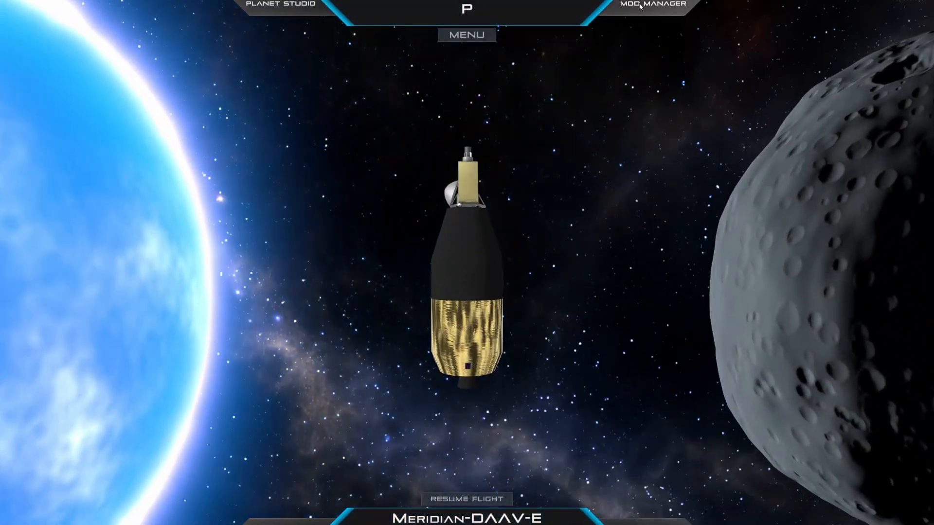
{"action": "left_click", "coordinate": [636, 9]}
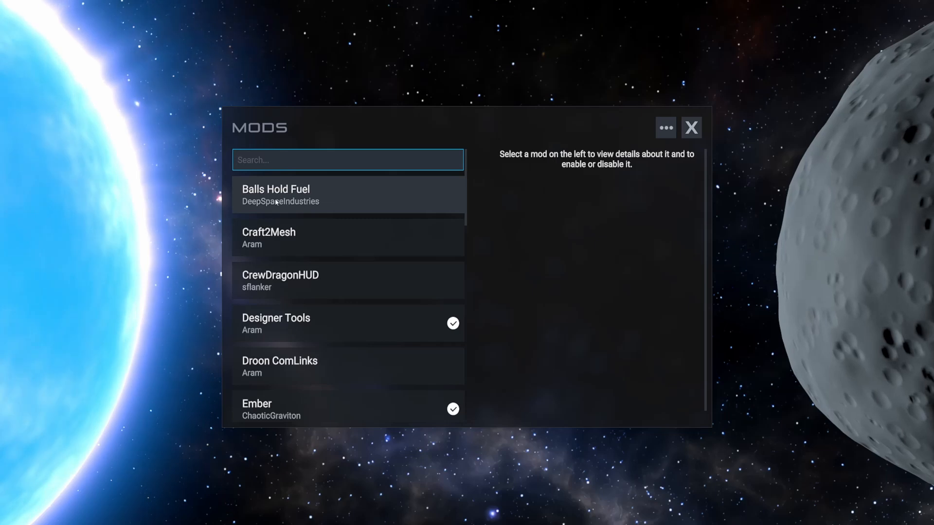
{"action": "left_click", "coordinate": [436, 208]}
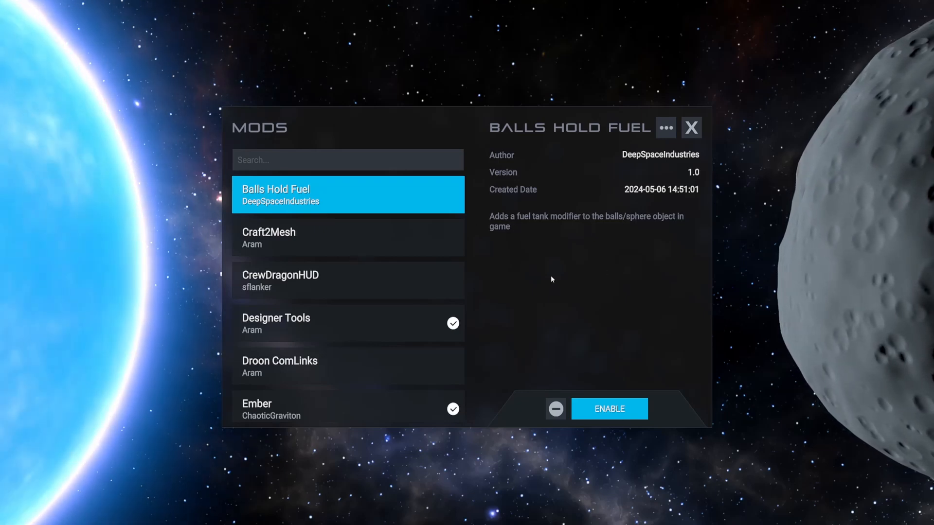
Step: Look through the details of other installed mods, including Designer Tools, Ember and Fake Weapons
{"action": "left_click", "coordinate": [423, 324]}
{"action": "scroll", "coordinate": [423, 292], "scroll_direction": "down", "scroll_amount": 2}
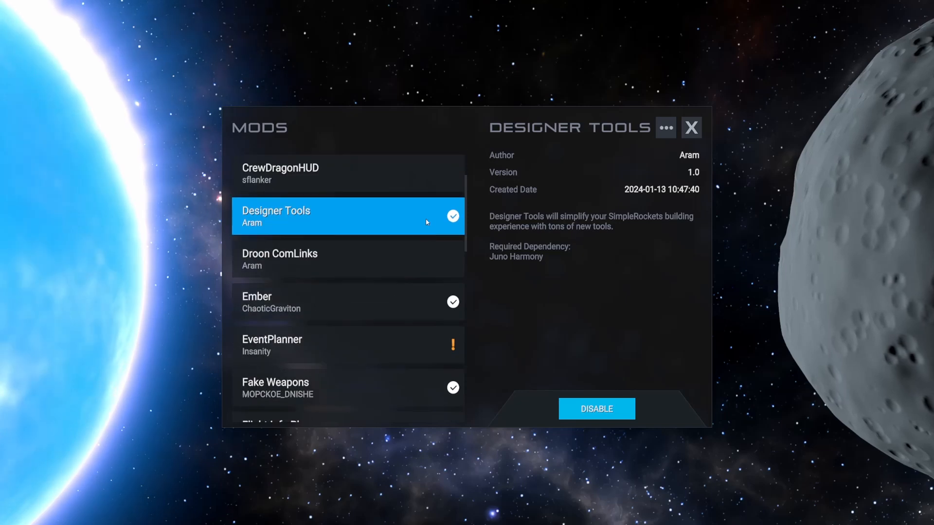
{"action": "left_click", "coordinate": [419, 302]}
{"action": "scroll", "coordinate": [411, 336], "scroll_direction": "down", "scroll_amount": 1}
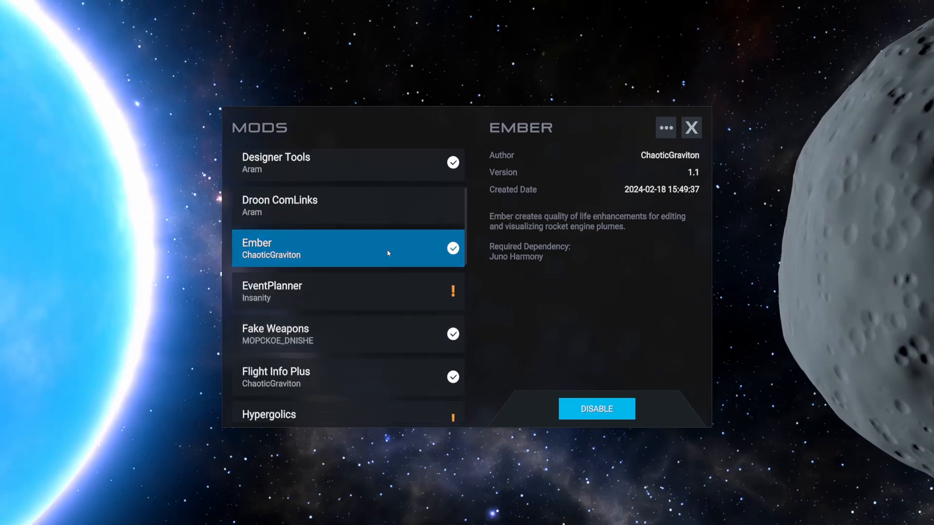
{"action": "left_click", "coordinate": [390, 291]}
{"action": "left_click", "coordinate": [403, 336]}
{"action": "scroll", "coordinate": [404, 228], "scroll_direction": "up", "scroll_amount": 4}
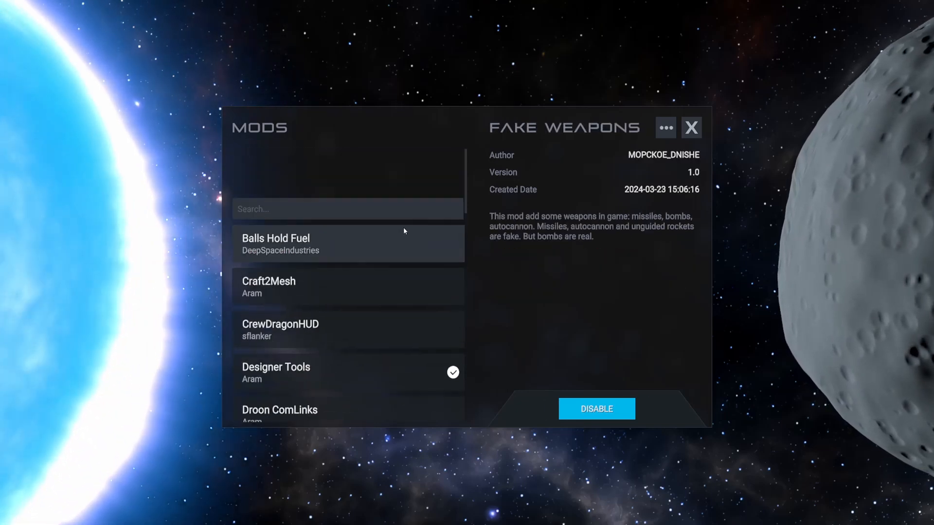
Step: Enable the Balls Hold Fuel mod, accept the code execution warning and close the mod manager
{"action": "left_click", "coordinate": [403, 192]}
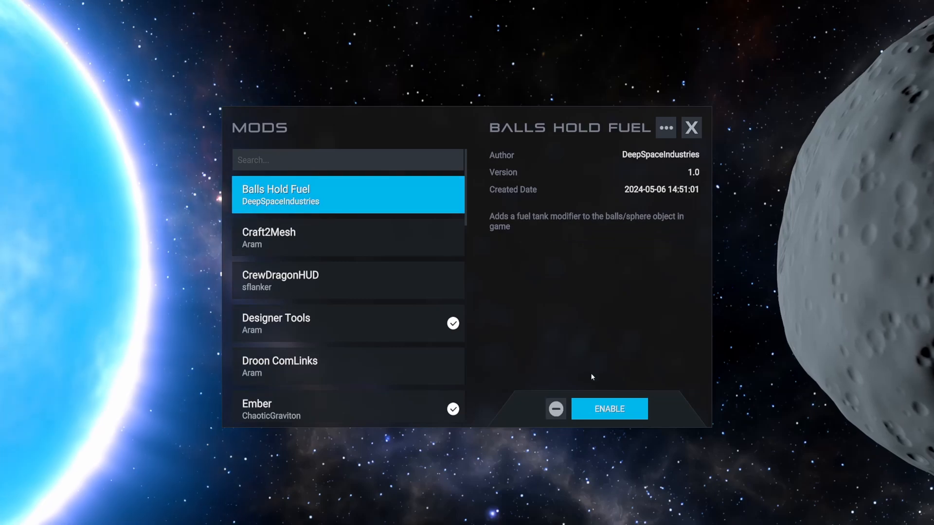
{"action": "left_click", "coordinate": [617, 399]}
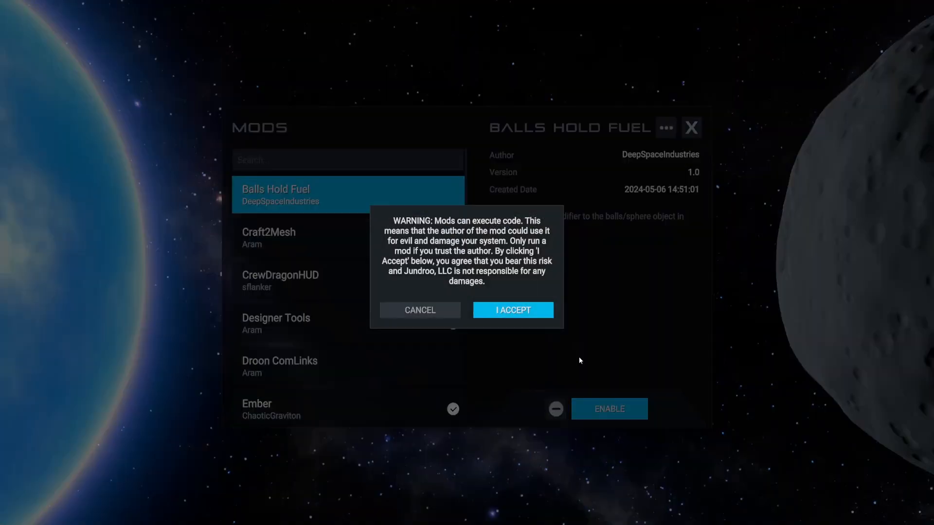
{"action": "left_click", "coordinate": [543, 316]}
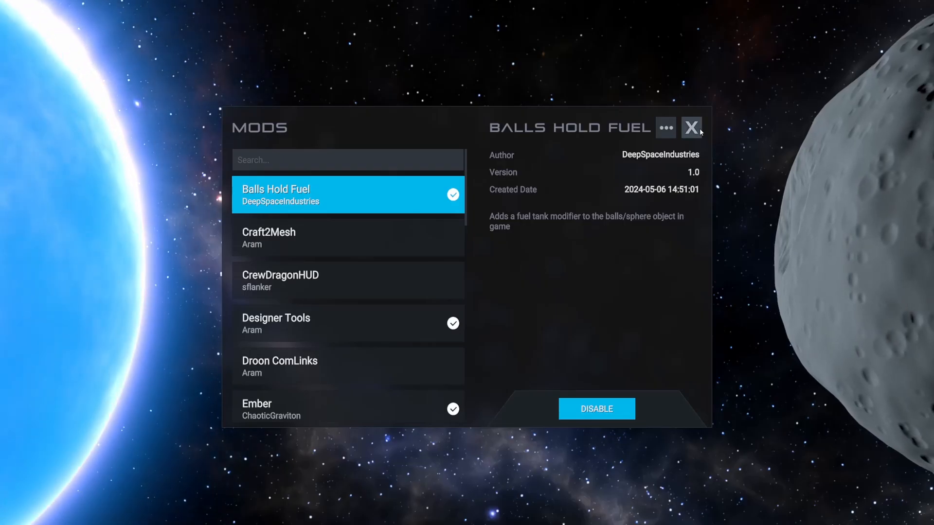
{"action": "left_click", "coordinate": [698, 128]}
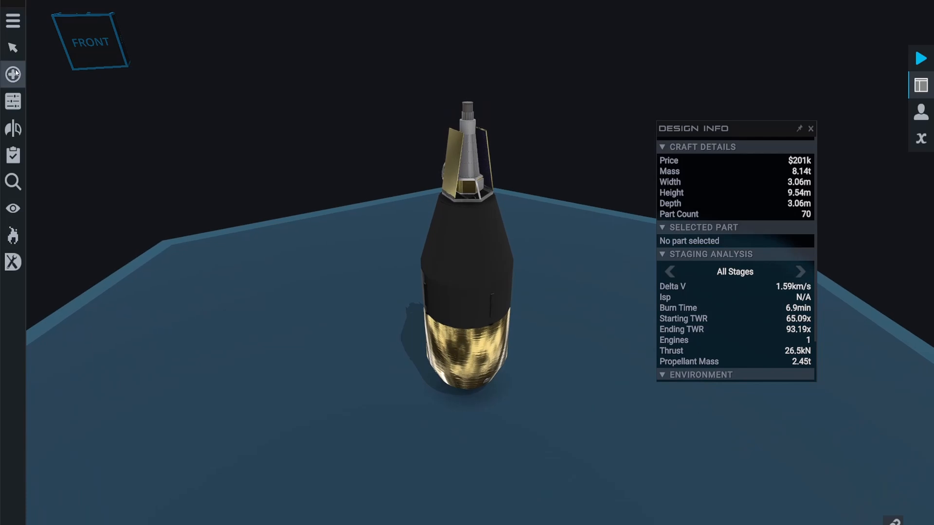
Step: Place a BoxThing part from the structural parts beside the existing craft
{"action": "left_click", "coordinate": [13, 74]}
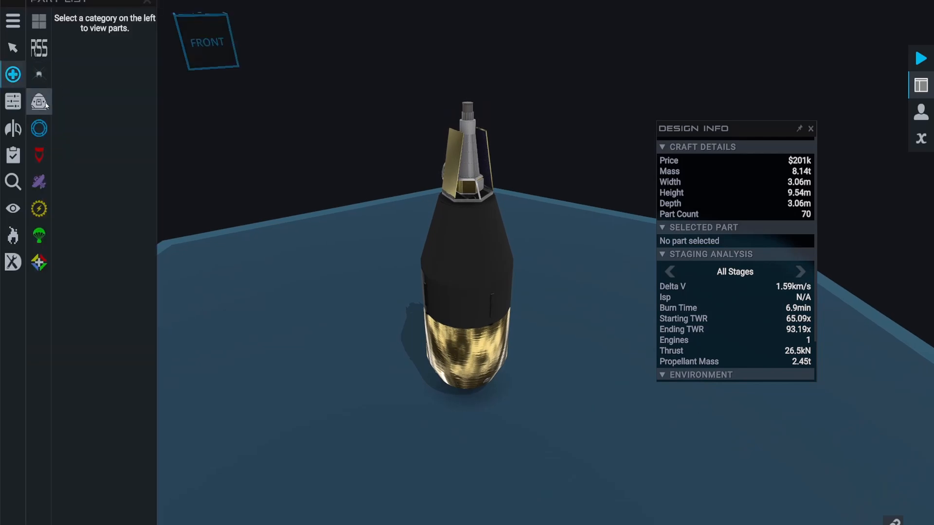
{"action": "left_click", "coordinate": [39, 129]}
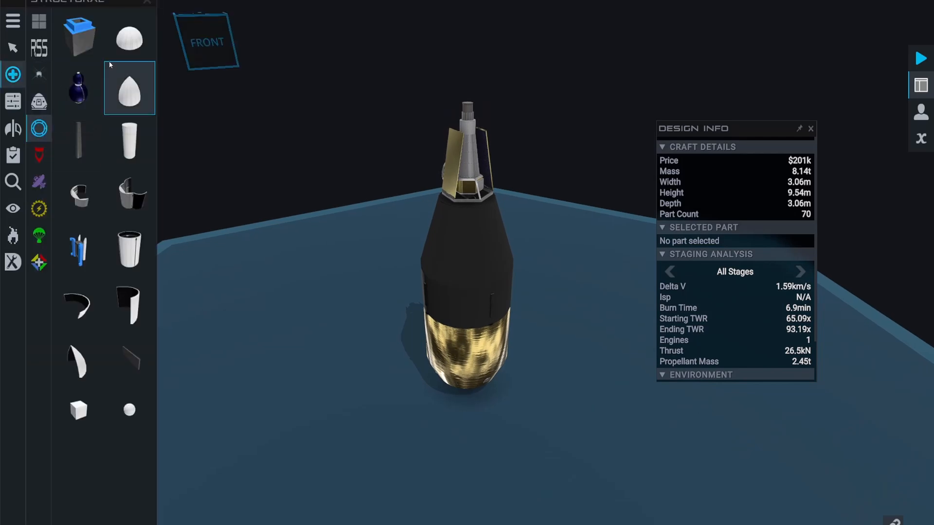
{"action": "left_click_drag", "start_coordinate": [82, 48], "coordinate": [581, 208]}
{"action": "left_click_drag", "start_coordinate": [521, 189], "coordinate": [519, 278]}
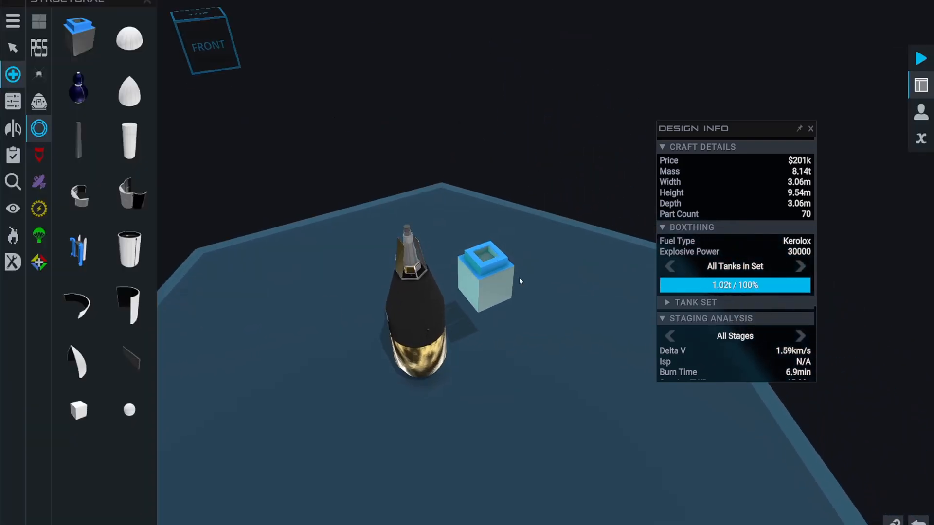
{"action": "scroll", "coordinate": [503, 273], "scroll_direction": "up", "scroll_amount": 10}
{"action": "left_click_drag", "start_coordinate": [546, 201], "coordinate": [599, 269]}
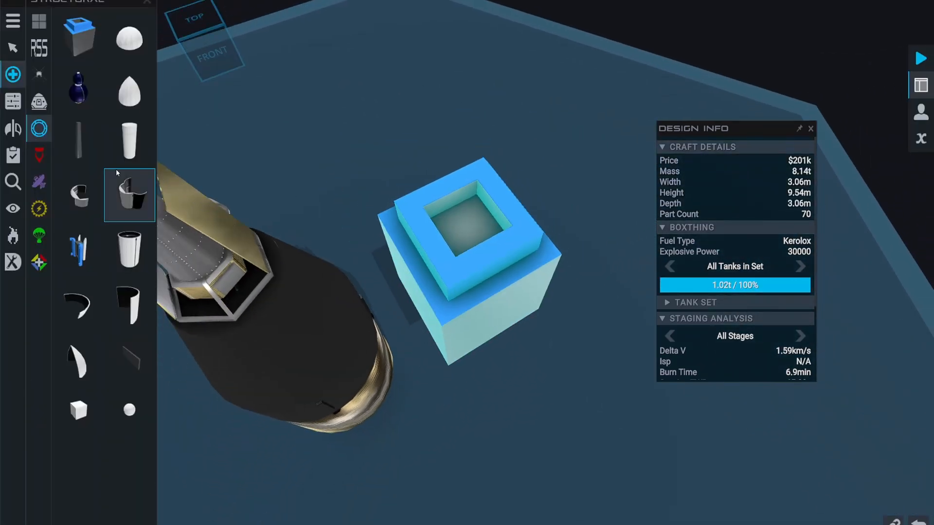
{"action": "left_click", "coordinate": [13, 48]}
{"action": "scroll", "coordinate": [539, 117], "scroll_direction": "up", "scroll_amount": 2}
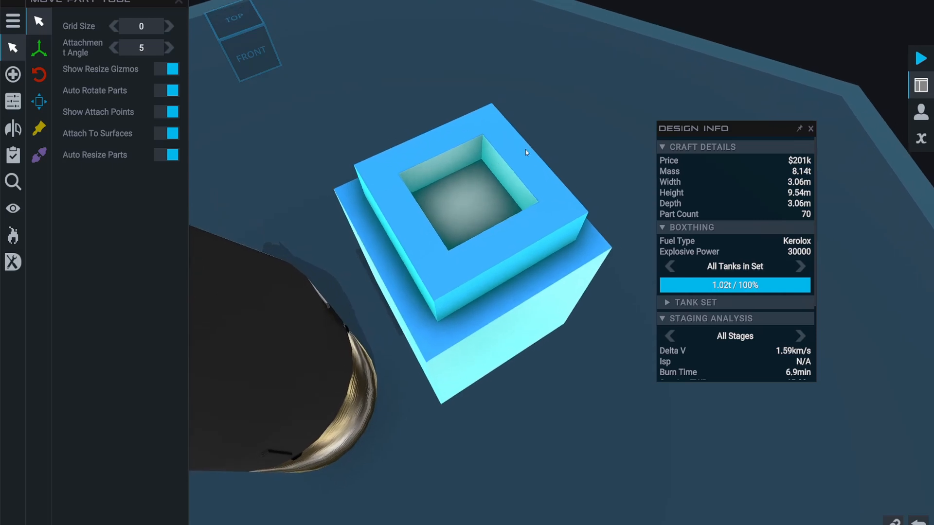
{"action": "left_click_drag", "start_coordinate": [574, 146], "coordinate": [596, 48]}
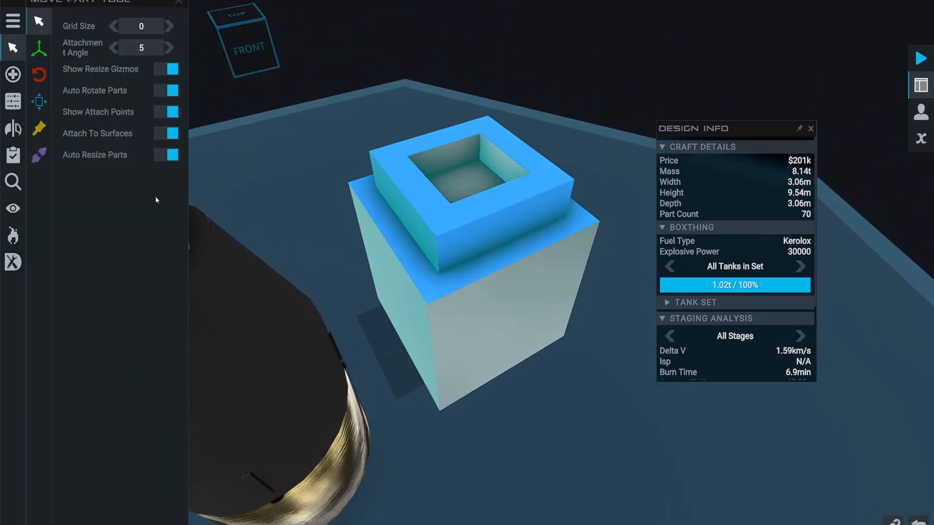
Step: Paint the whole BoxThing with the white base color at 34% metallic, targeting all its surfaces
{"action": "left_click", "coordinate": [43, 127]}
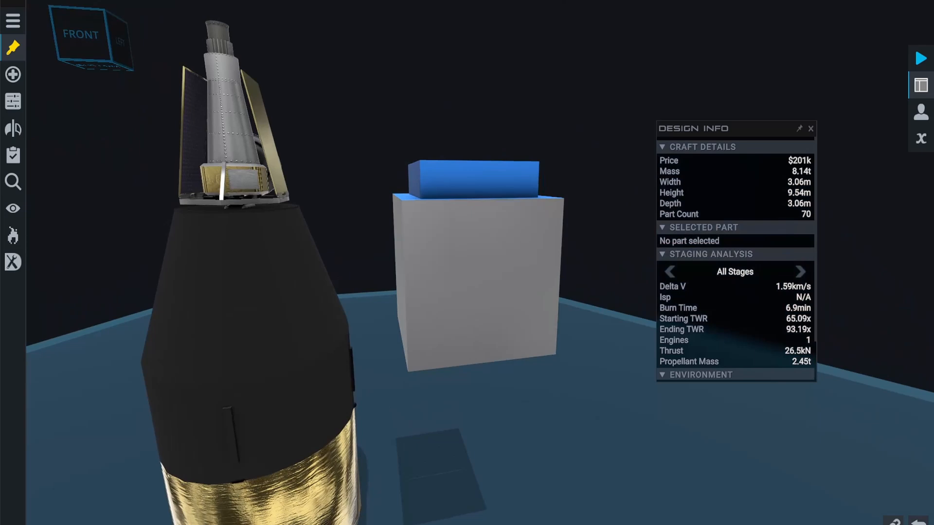
{"action": "left_click_drag", "start_coordinate": [569, 289], "coordinate": [569, 284]}
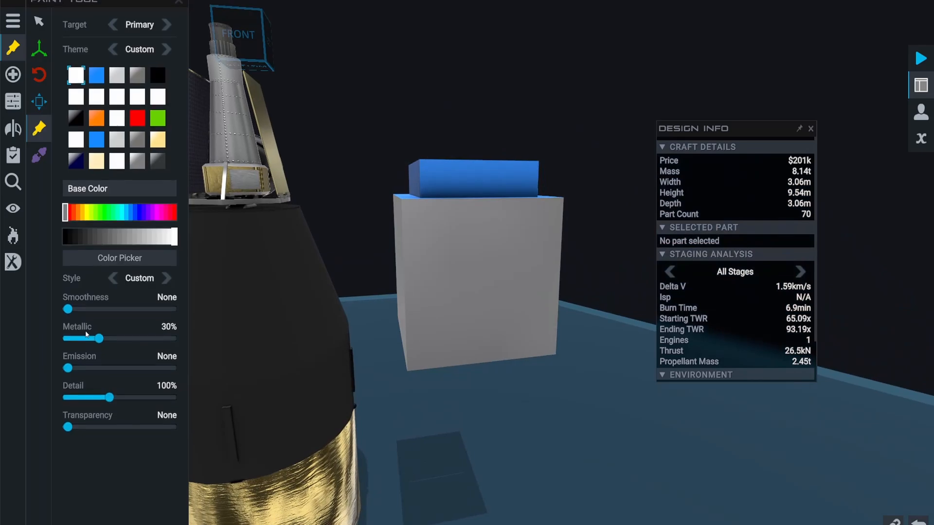
{"action": "left_click_drag", "start_coordinate": [99, 339], "coordinate": [67, 341]}
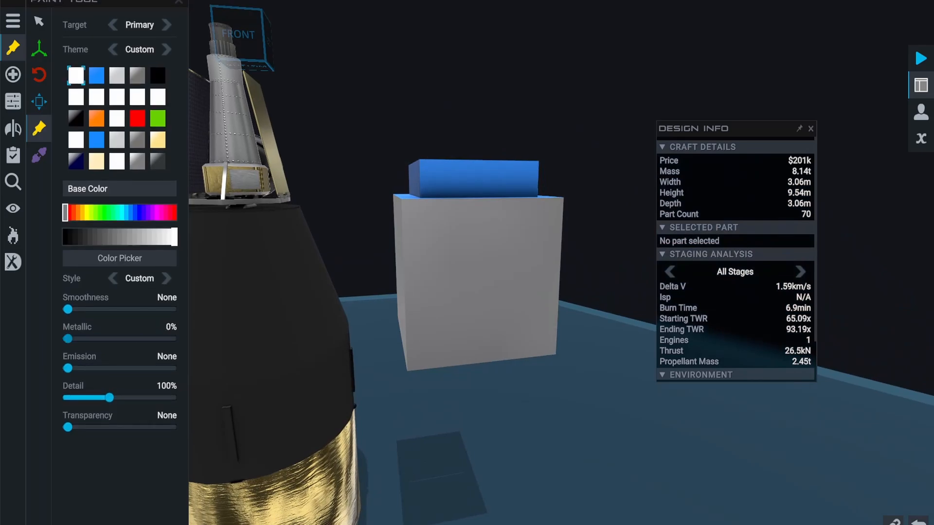
{"action": "left_click", "coordinate": [113, 25]}
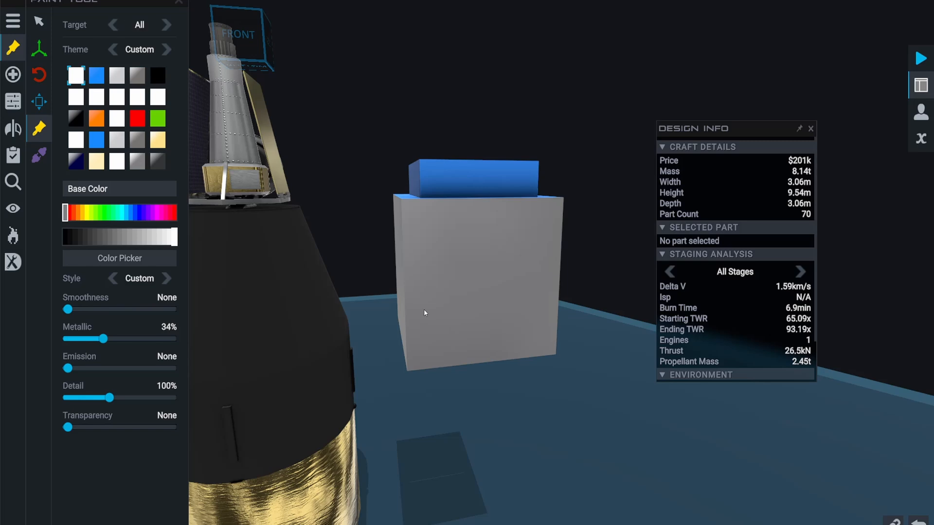
{"action": "left_click", "coordinate": [437, 320]}
{"action": "mouse_move", "coordinate": [467, 246]}
{"action": "left_mouse_down"}
{"action": "mouse_move", "coordinate": [486, 212]}
{"action": "mouse_move", "coordinate": [479, 252]}
{"action": "left_mouse_up"}
Step: Paint the BoxThing's primary surfaces with the blue detail color
{"action": "left_click", "coordinate": [166, 25]}
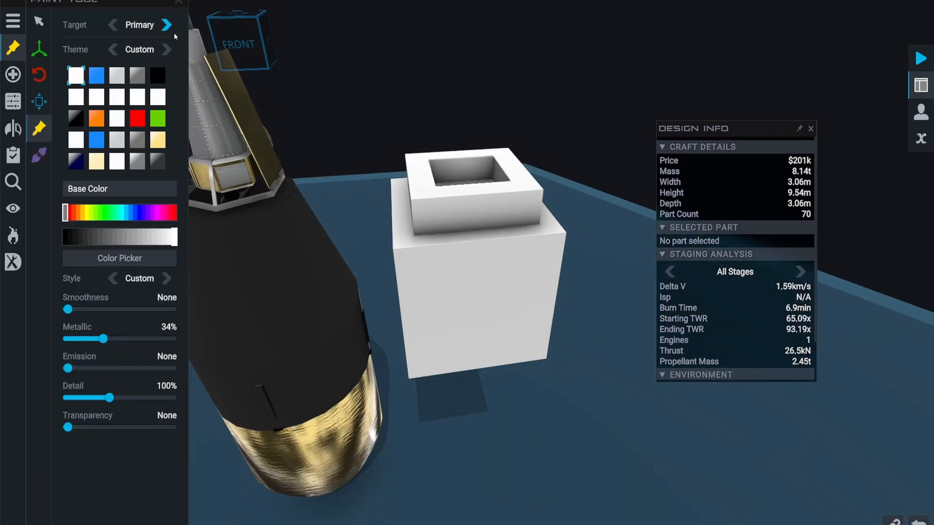
{"action": "left_click_drag", "start_coordinate": [272, 105], "coordinate": [269, 83]}
{"action": "left_click", "coordinate": [100, 78]}
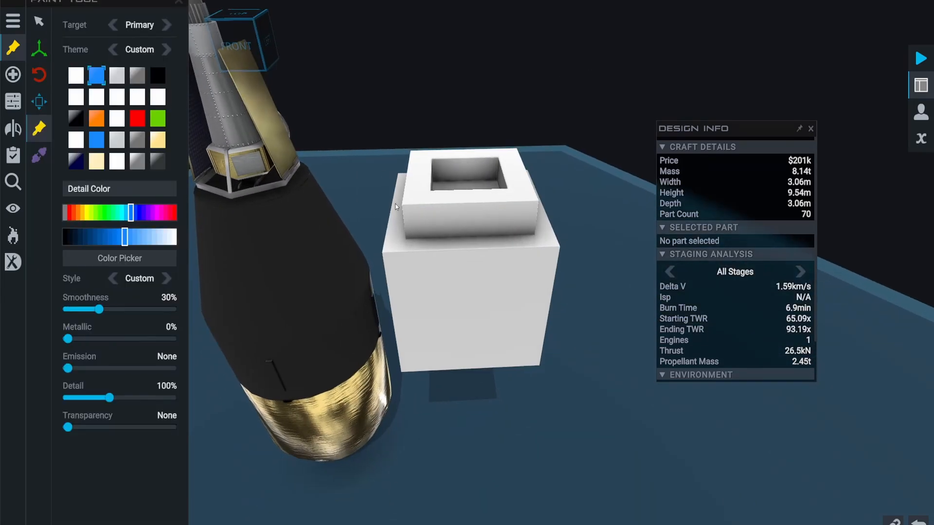
{"action": "left_click_drag", "start_coordinate": [674, 160], "coordinate": [584, 238]}
{"action": "left_click_drag", "start_coordinate": [539, 263], "coordinate": [501, 291]}
{"action": "left_click", "coordinate": [464, 237]}
{"action": "mouse_move", "coordinate": [464, 237]}
{"action": "left_mouse_down"}
{"action": "mouse_move", "coordinate": [513, 197]}
{"action": "mouse_move", "coordinate": [503, 188]}
{"action": "left_mouse_up"}
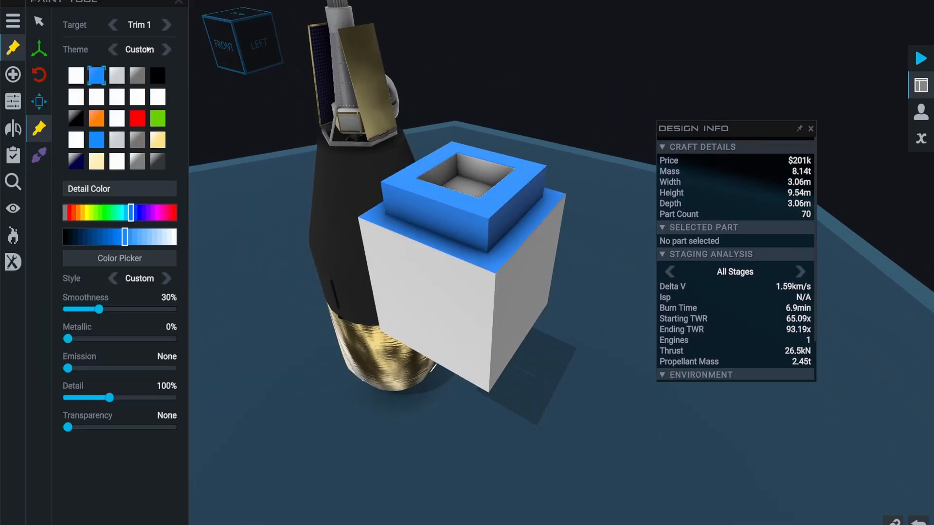
Step: Paint the BoxThing's trim surfaces, the main body and inner recess, with the red Gauge Color 4
{"action": "left_click", "coordinate": [140, 122]}
{"action": "left_click", "coordinate": [165, 32]}
{"action": "left_click", "coordinate": [439, 216]}
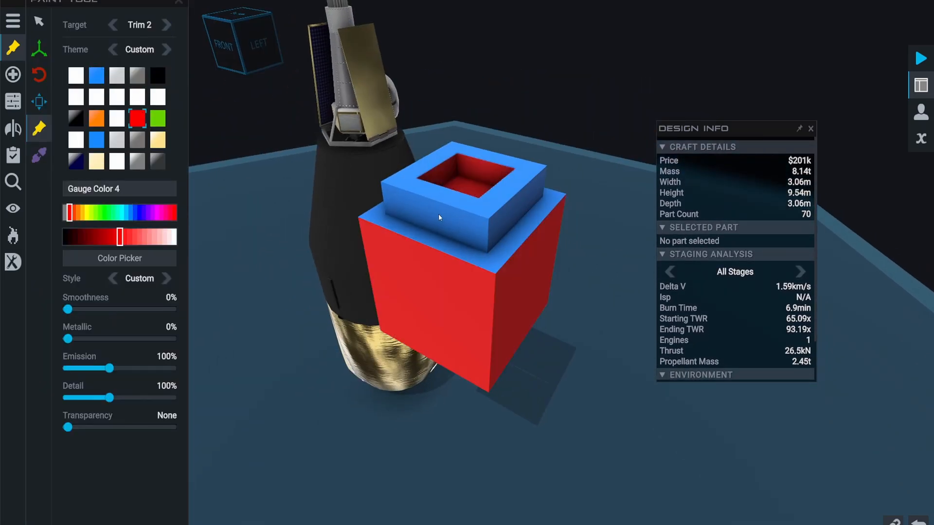
Step: Examine the painted BoxThing from several angles, including its recess and side faces
{"action": "mouse_move", "coordinate": [568, 124]}
{"action": "left_mouse_down"}
{"action": "mouse_move", "coordinate": [578, 198]}
{"action": "mouse_move", "coordinate": [555, 135]}
{"action": "mouse_move", "coordinate": [567, 121]}
{"action": "mouse_move", "coordinate": [621, 312]}
{"action": "mouse_move", "coordinate": [230, 143]}
{"action": "left_mouse_up"}
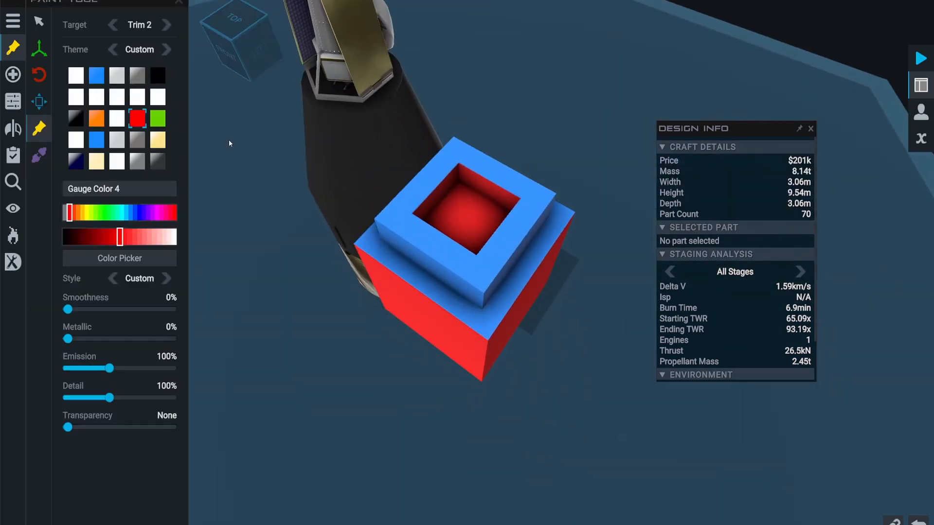
{"action": "left_click", "coordinate": [75, 75]}
{"action": "left_click", "coordinate": [113, 25]}
{"action": "mouse_move", "coordinate": [473, 257]}
{"action": "left_mouse_down"}
{"action": "mouse_move", "coordinate": [527, 107]}
{"action": "mouse_move", "coordinate": [615, 150]}
{"action": "mouse_move", "coordinate": [589, 129]}
{"action": "mouse_move", "coordinate": [611, 297]}
{"action": "mouse_move", "coordinate": [590, 215]}
{"action": "mouse_move", "coordinate": [609, 141]}
{"action": "mouse_move", "coordinate": [593, 105]}
{"action": "mouse_move", "coordinate": [470, 269]}
{"action": "left_mouse_up"}
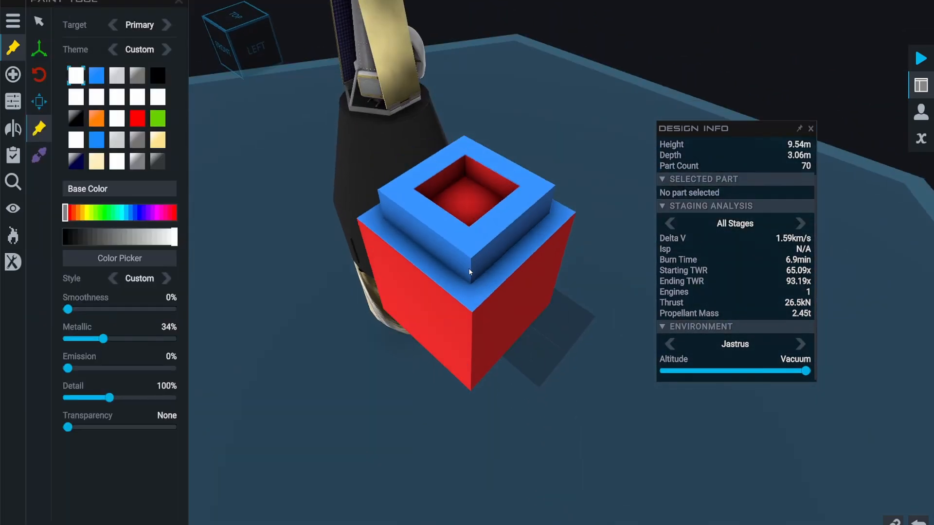
{"action": "left_click_drag", "start_coordinate": [584, 94], "coordinate": [515, 198]}
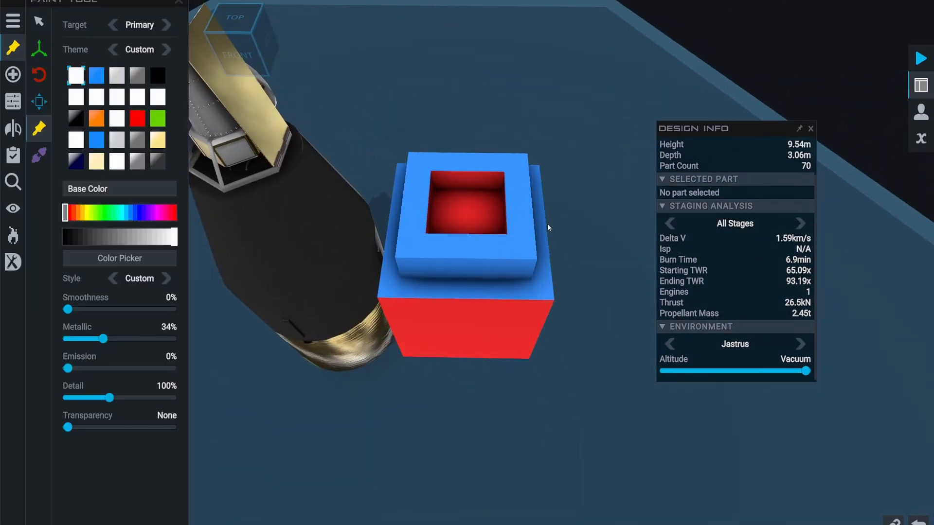
{"action": "left_click_drag", "start_coordinate": [548, 226], "coordinate": [532, 97]}
{"action": "mouse_move", "coordinate": [524, 291]}
{"action": "left_mouse_down"}
{"action": "mouse_move", "coordinate": [600, 204]}
{"action": "mouse_move", "coordinate": [487, 245]}
{"action": "mouse_move", "coordinate": [594, 288]}
{"action": "mouse_move", "coordinate": [567, 257]}
{"action": "left_mouse_up"}
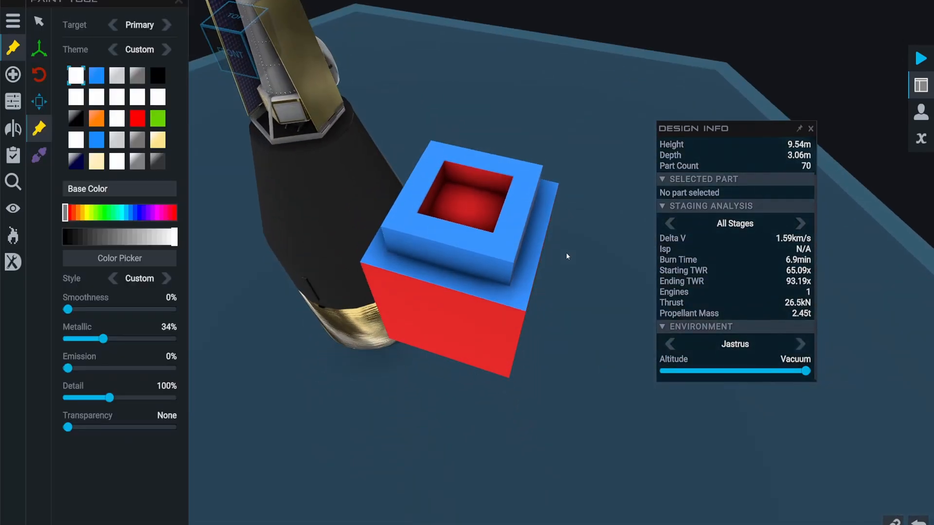
{"action": "scroll", "coordinate": [444, 10], "scroll_direction": "down", "scroll_amount": 8}
{"action": "mouse_move", "coordinate": [545, 121]}
{"action": "left_mouse_down"}
{"action": "mouse_move", "coordinate": [586, 160]}
{"action": "mouse_move", "coordinate": [549, 107]}
{"action": "left_mouse_up"}
{"action": "scroll", "coordinate": [261, 123], "scroll_direction": "up", "scroll_amount": 2}
Step: Add a cylindrical fuel tank beside the craft and attach the BoxThing to its top
{"action": "left_click", "coordinate": [13, 74]}
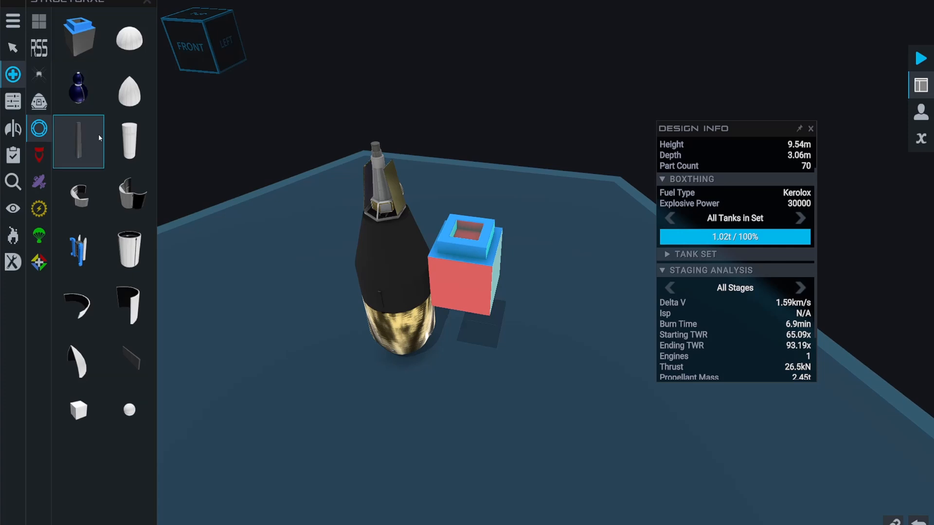
{"action": "left_click", "coordinate": [13, 45]}
{"action": "left_click_drag", "start_coordinate": [527, 349], "coordinate": [437, 193]}
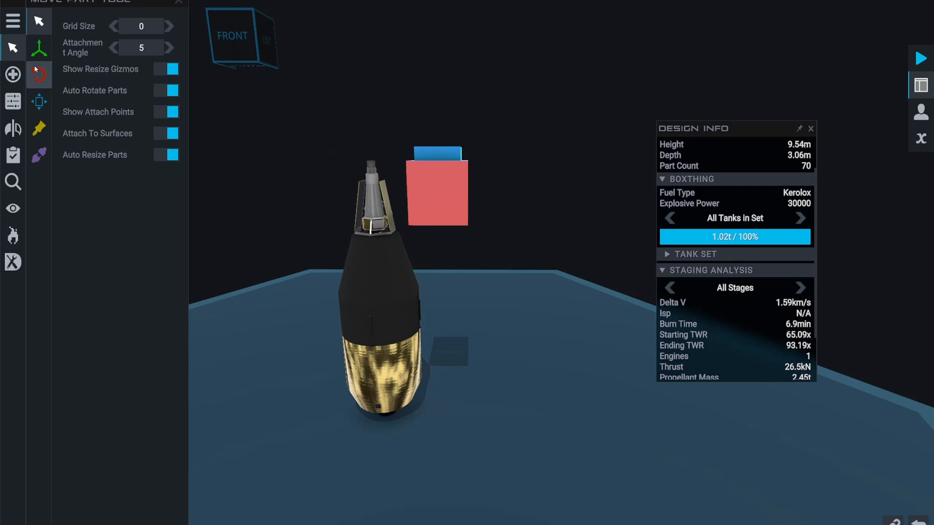
{"action": "left_click", "coordinate": [13, 74]}
{"action": "left_click_drag", "start_coordinate": [129, 141], "coordinate": [579, 360]}
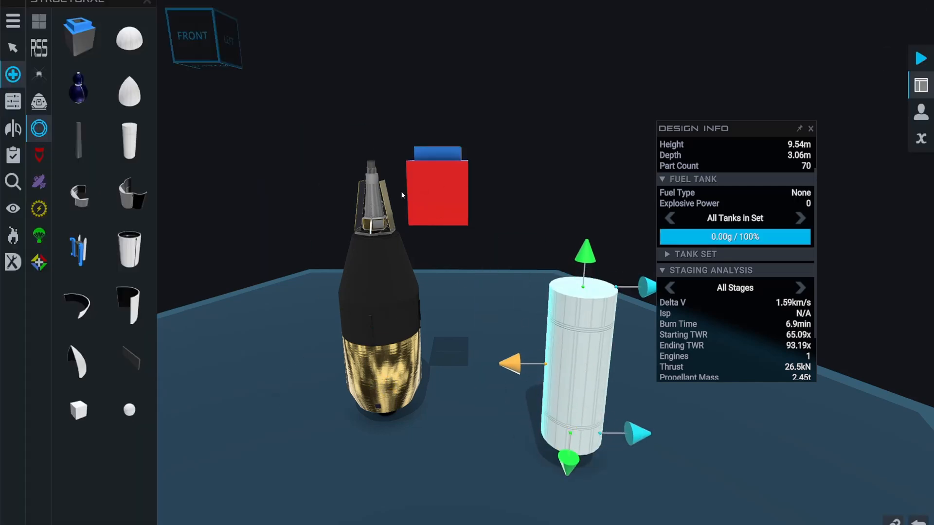
{"action": "left_click_drag", "start_coordinate": [401, 195], "coordinate": [500, 159]}
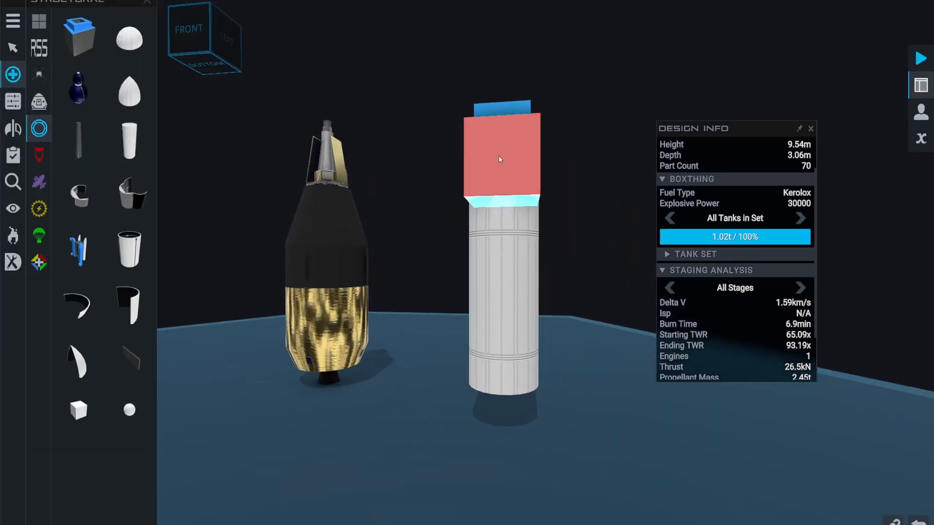
Step: Inspect the part connections and attach points between the fuel tank and the BoxThing
{"action": "left_click", "coordinate": [13, 48]}
{"action": "left_click", "coordinate": [38, 155]}
{"action": "left_click", "coordinate": [72, 119]}
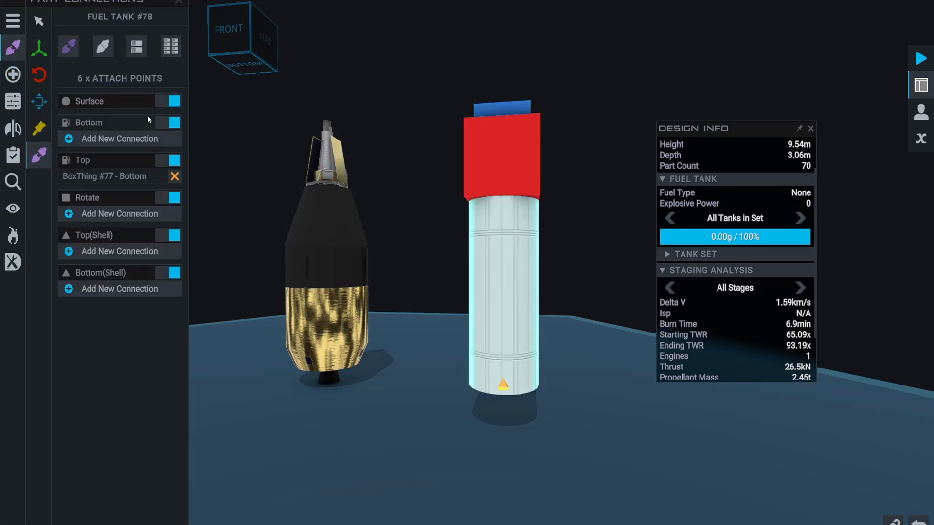
{"action": "left_click", "coordinate": [102, 177]}
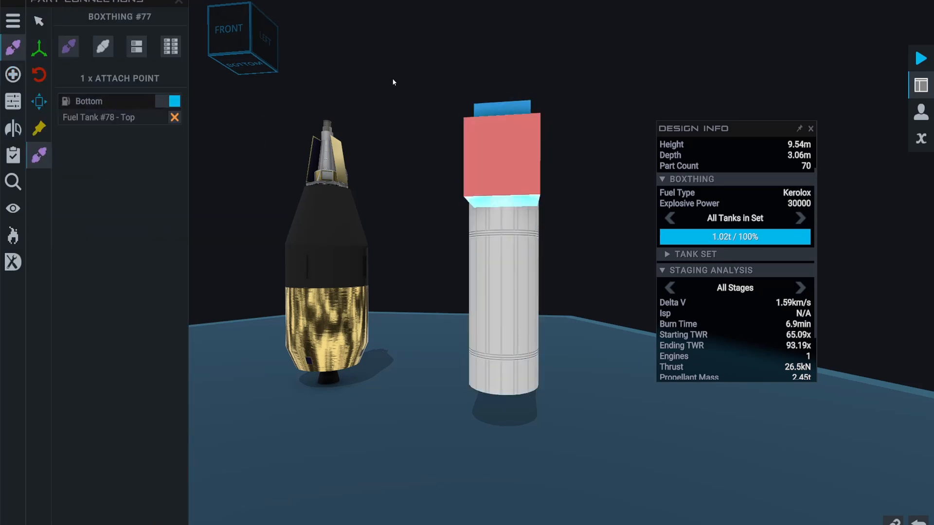
{"action": "left_click_drag", "start_coordinate": [393, 79], "coordinate": [326, 188]}
Step: Look over the BoxThing's part properties, including its fuel tank and additional settings
{"action": "left_click", "coordinate": [15, 100]}
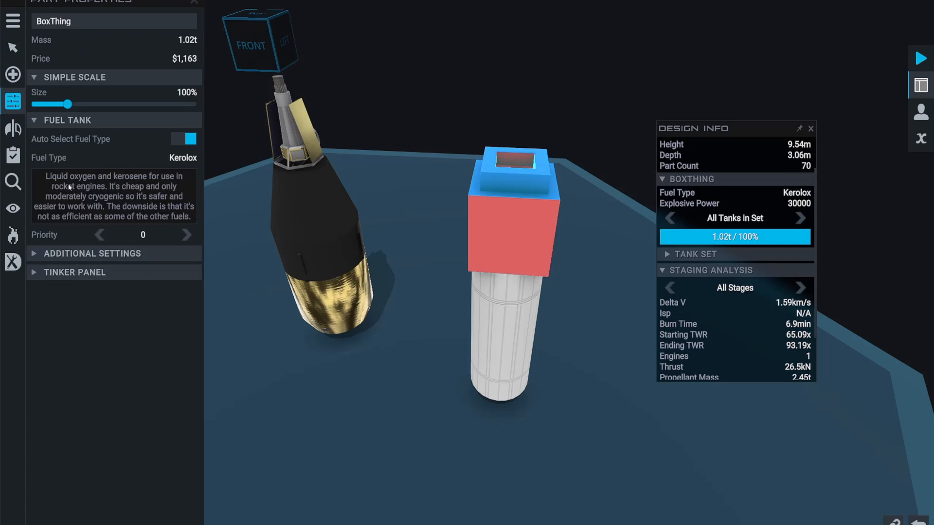
{"action": "left_click", "coordinate": [93, 254]}
{"action": "left_click", "coordinate": [93, 254]}
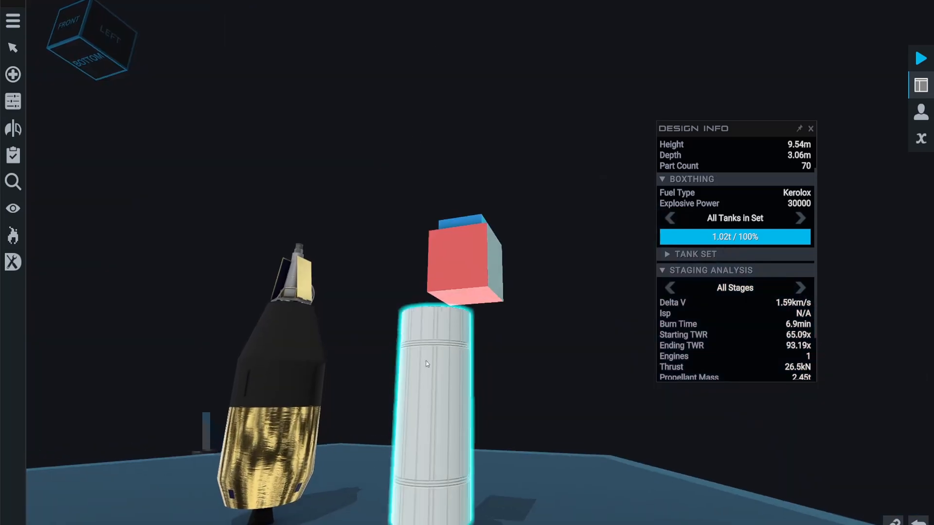
Step: Attach the fuel tank under the BoxThing and shorten it to a length of about 0.46 m
{"action": "left_click", "coordinate": [426, 363]}
{"action": "scroll", "coordinate": [445, 421], "scroll_direction": "down", "scroll_amount": 3}
{"action": "left_click_drag", "start_coordinate": [444, 422], "coordinate": [498, 278]}
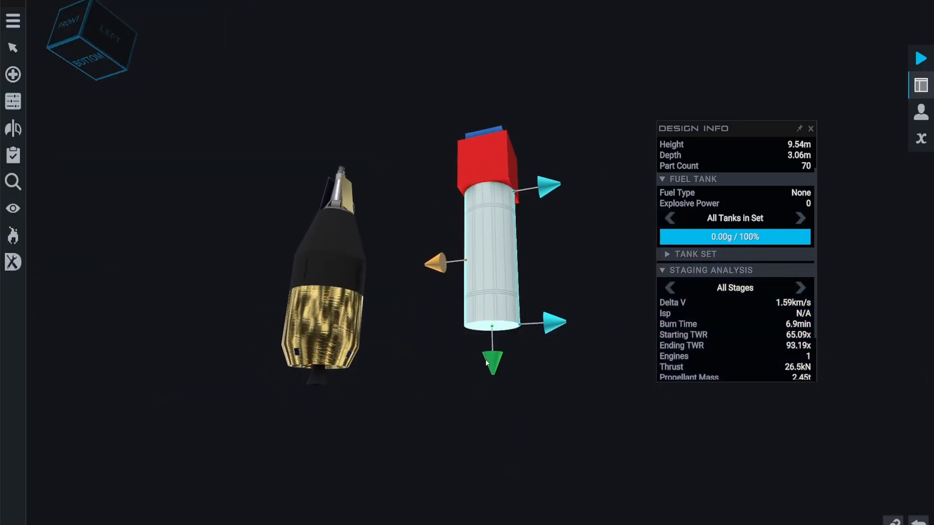
{"action": "left_click_drag", "start_coordinate": [486, 363], "coordinate": [485, 219]}
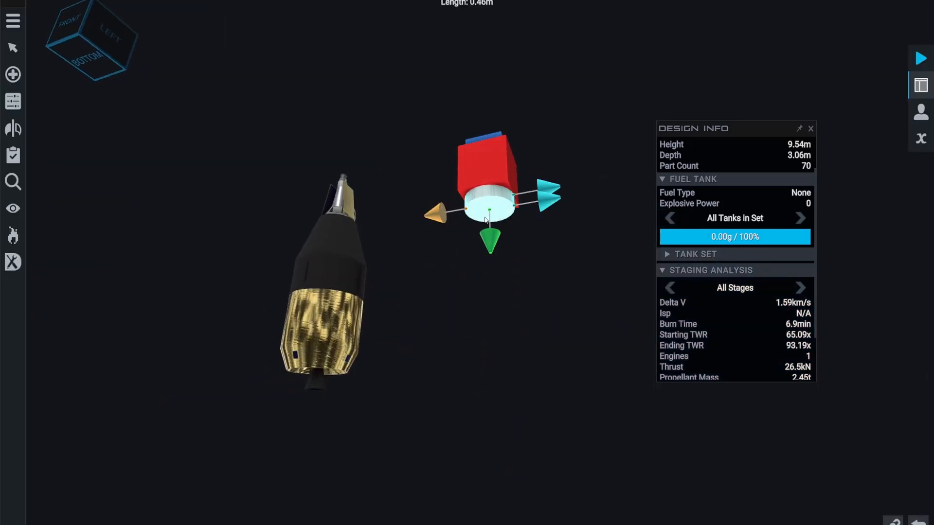
{"action": "key", "text": "f"}
Step: Attach a Mage engine to the underside of the shortened fuel tank
{"action": "left_click", "coordinate": [13, 74]}
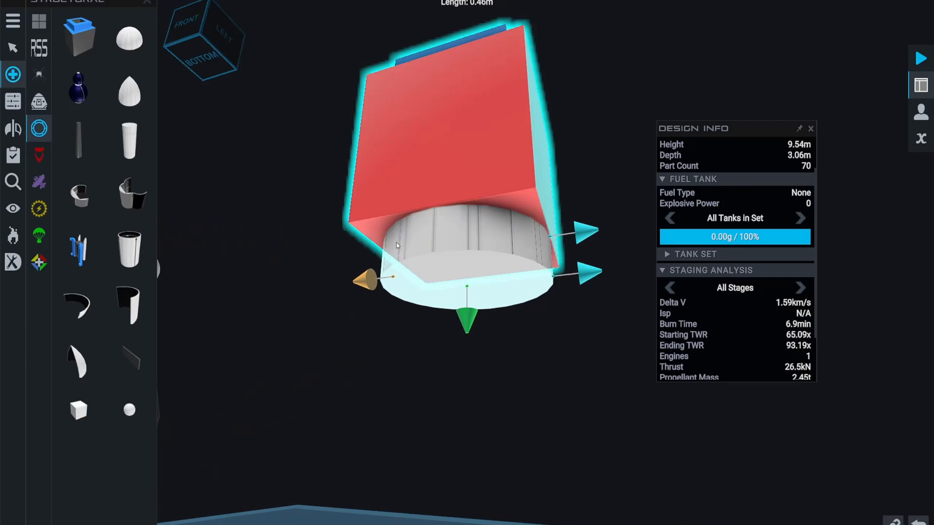
{"action": "mouse_move", "coordinate": [446, 259]}
{"action": "left_mouse_down"}
{"action": "mouse_move", "coordinate": [441, 307]}
{"action": "mouse_move", "coordinate": [435, 266]}
{"action": "left_mouse_up"}
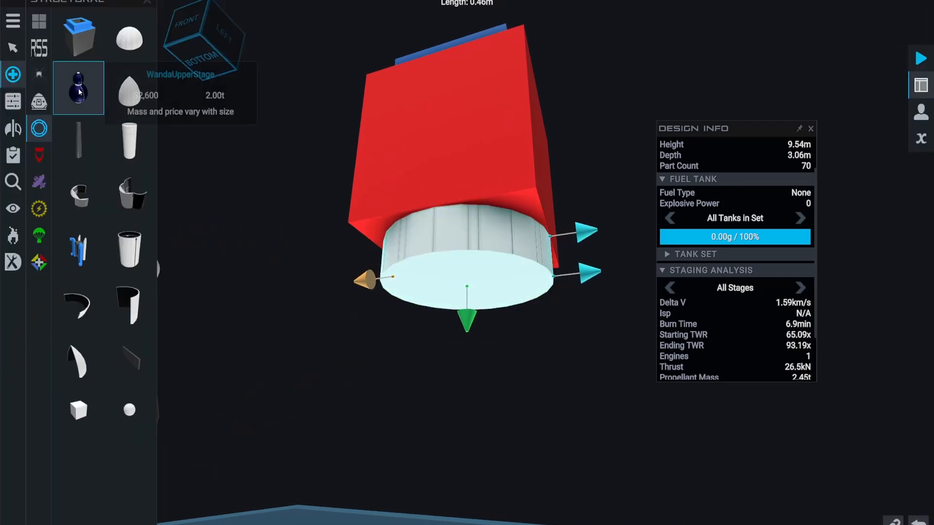
{"action": "left_click", "coordinate": [39, 155]}
{"action": "left_click_drag", "start_coordinate": [130, 141], "coordinate": [467, 331]}
{"action": "scroll", "coordinate": [229, 279], "scroll_direction": "down", "scroll_amount": 2}
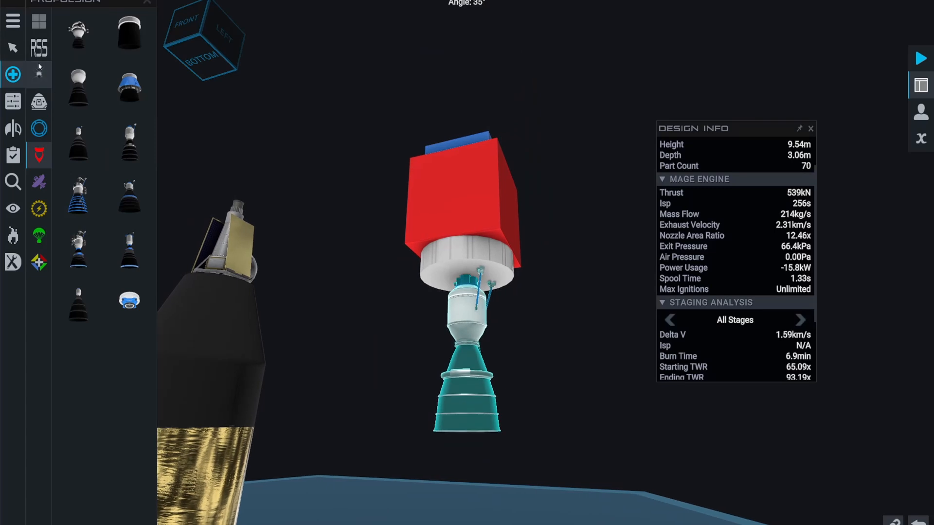
Step: Attach a command chip to the side of the fuel tank and set it as the primary command part
{"action": "left_click", "coordinate": [39, 75]}
{"action": "left_click", "coordinate": [41, 106]}
{"action": "left_click_drag", "start_coordinate": [83, 42], "coordinate": [473, 245]}
{"action": "left_click", "coordinate": [13, 101]}
{"action": "scroll", "coordinate": [112, 195], "scroll_direction": "up", "scroll_amount": 3}
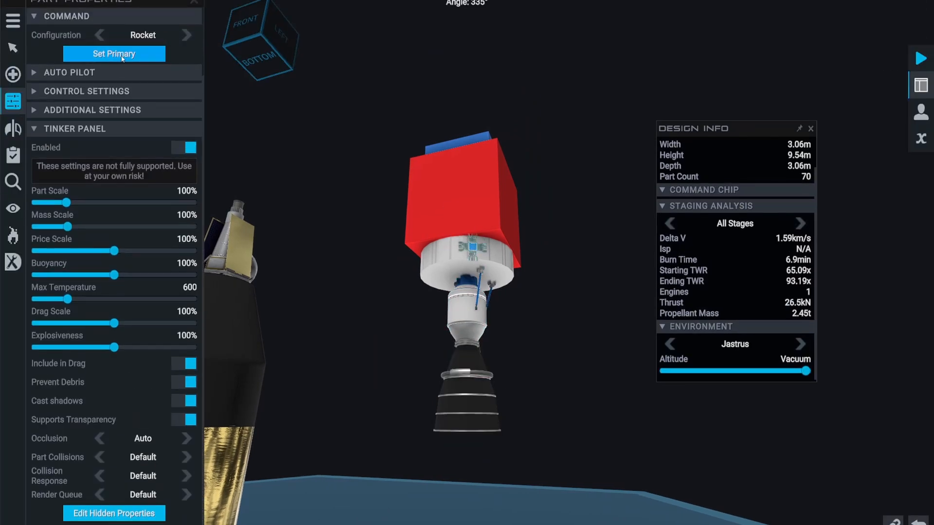
{"action": "left_click", "coordinate": [195, 2]}
{"action": "scroll", "coordinate": [438, 195], "scroll_direction": "up", "scroll_amount": 5}
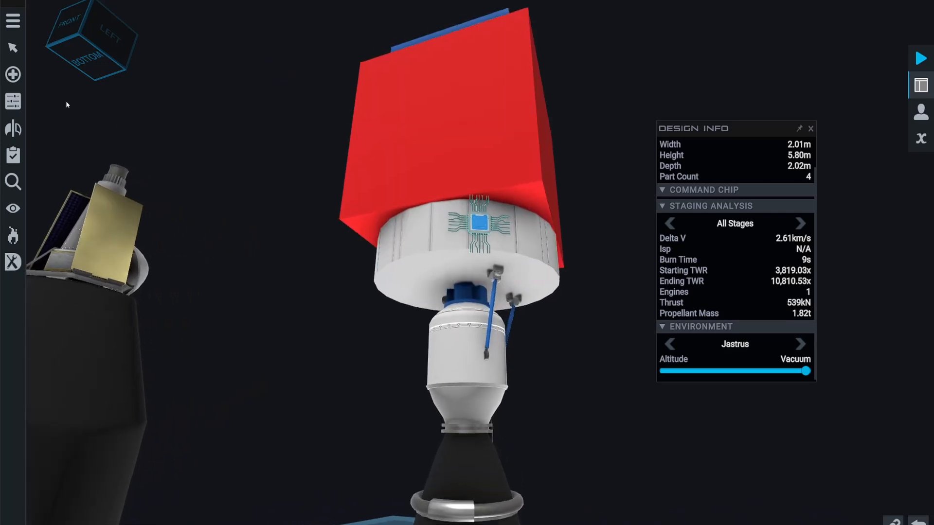
Step: Look through the RSS Parts, Weapons, Command and Structural part categories for the available parts
{"action": "left_click", "coordinate": [13, 75]}
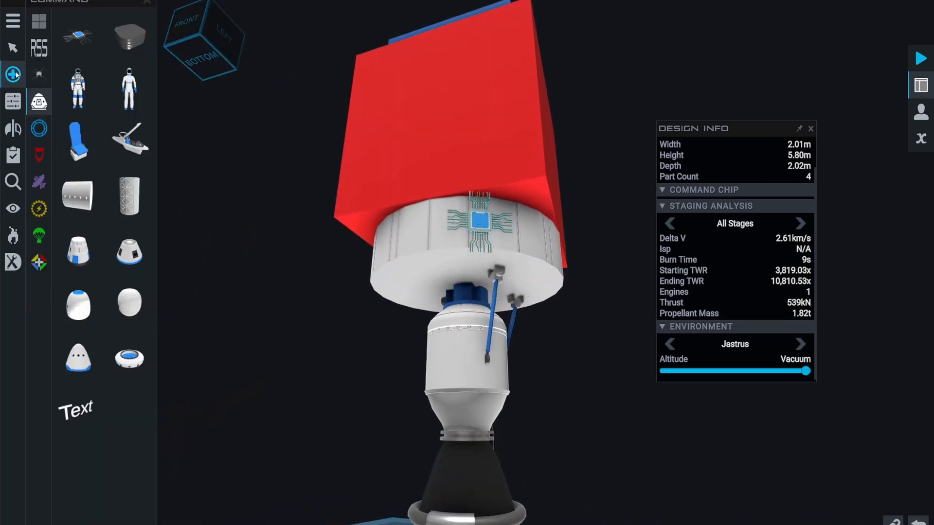
{"action": "left_click", "coordinate": [47, 50]}
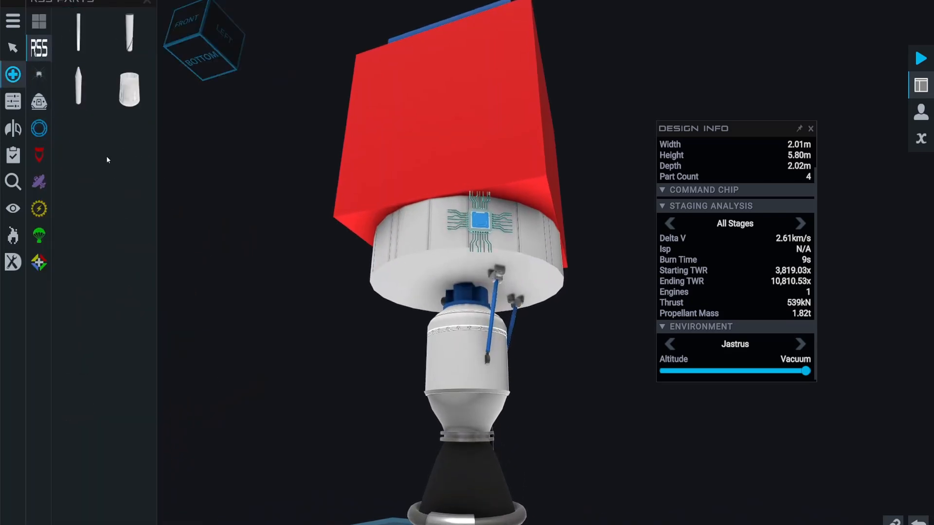
{"action": "left_click", "coordinate": [41, 75]}
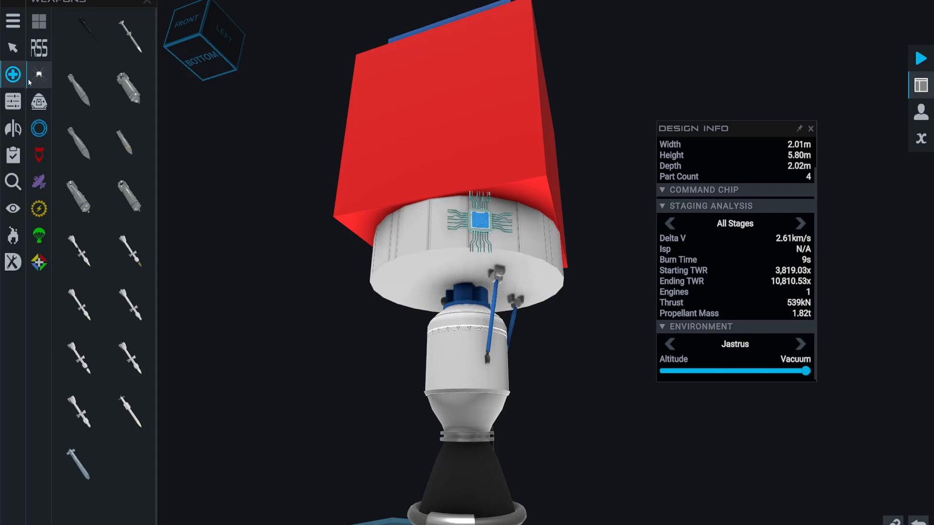
{"action": "left_click", "coordinate": [37, 103]}
{"action": "left_click", "coordinate": [42, 129]}
{"action": "scroll", "coordinate": [288, 193], "scroll_direction": "down", "scroll_amount": 4}
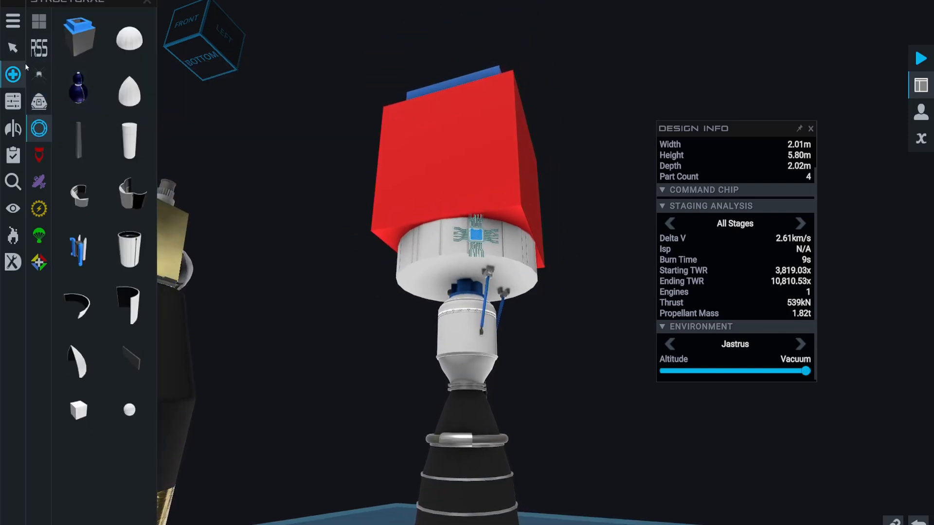
{"action": "scroll", "coordinate": [244, 169], "scroll_direction": "down", "scroll_amount": 3}
{"action": "scroll", "coordinate": [256, 171], "scroll_direction": "up", "scroll_amount": 2}
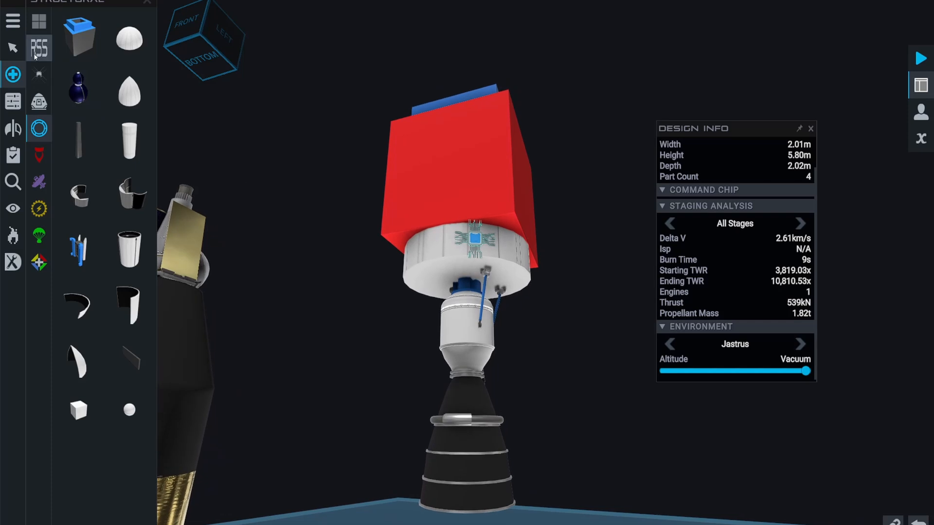
{"action": "scroll", "coordinate": [301, 175], "scroll_direction": "up", "scroll_amount": 3}
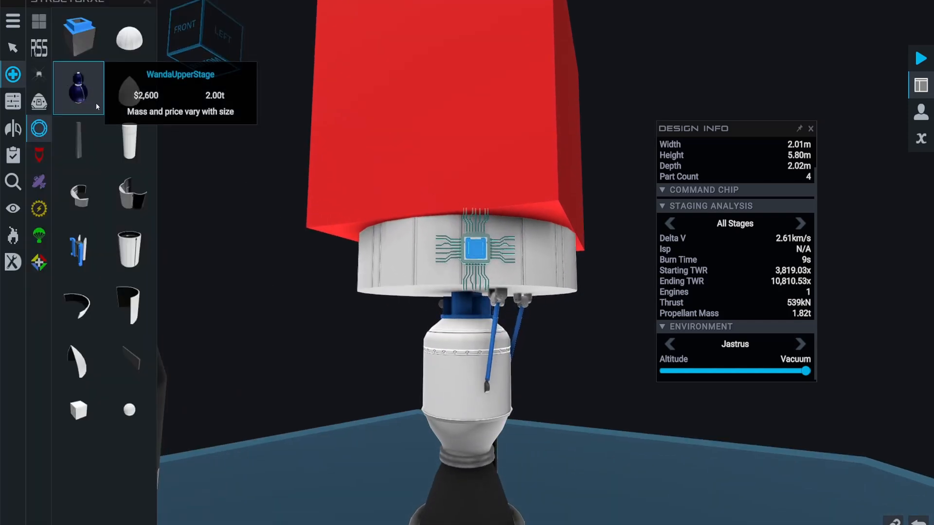
Step: Empty all fuel from the cylindrical fuel tank beneath the BoxThing, and select the BoxThing
{"action": "left_click", "coordinate": [13, 101]}
{"action": "scroll", "coordinate": [145, 371], "scroll_direction": "up", "scroll_amount": 3}
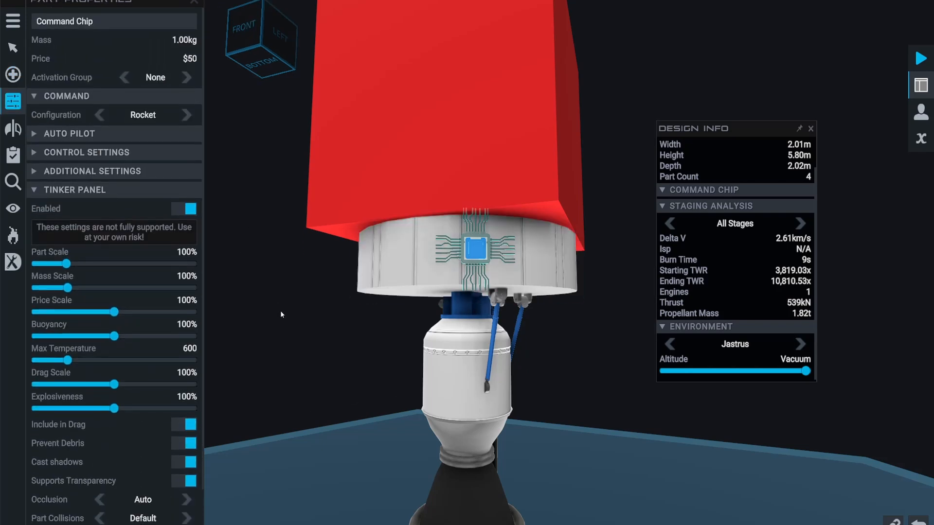
{"action": "scroll", "coordinate": [430, 261], "scroll_direction": "down", "scroll_amount": 3}
{"action": "left_click", "coordinate": [441, 282]}
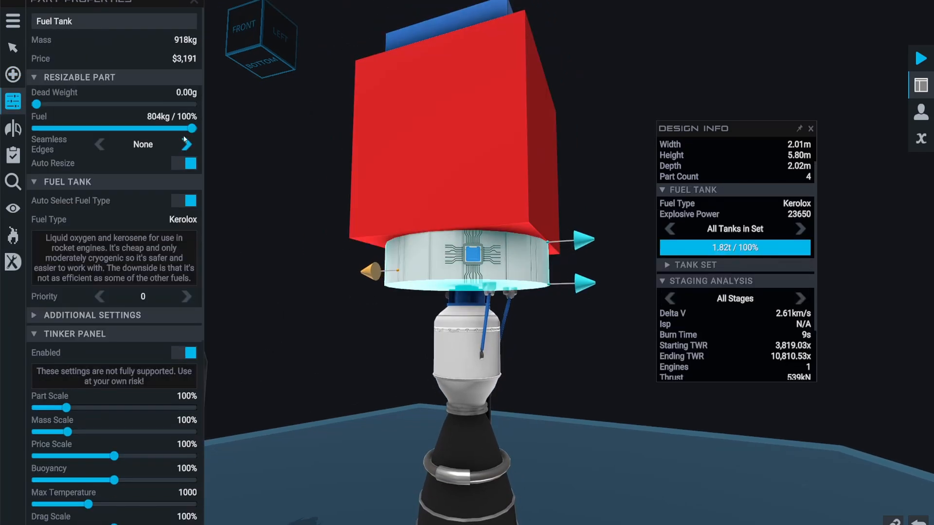
{"action": "left_click_drag", "start_coordinate": [192, 128], "coordinate": [32, 128]}
{"action": "left_click", "coordinate": [411, 107]}
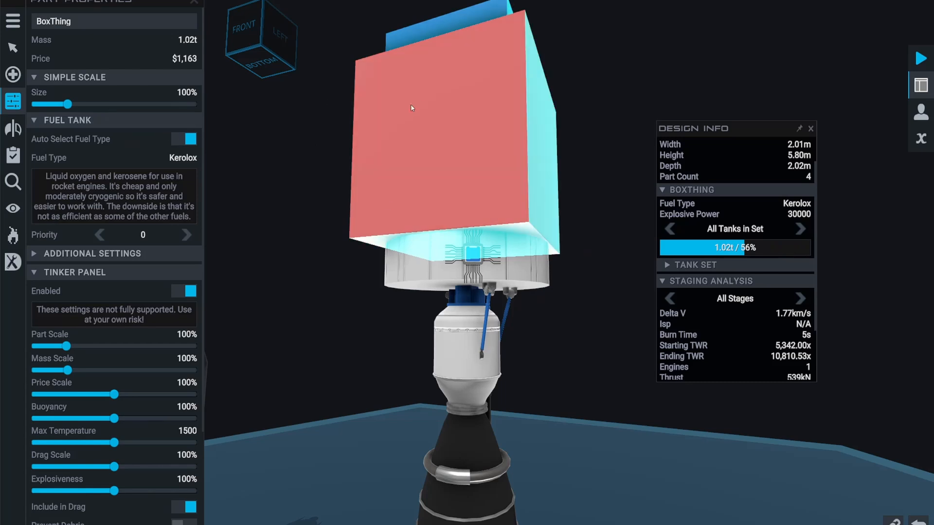
{"action": "left_click", "coordinate": [920, 58]}
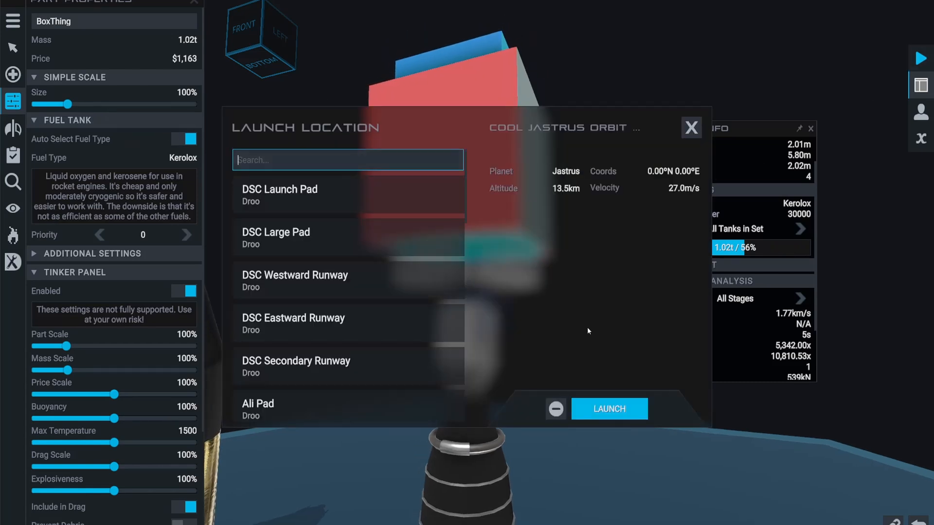
{"action": "scroll", "coordinate": [427, 264], "scroll_direction": "down", "scroll_amount": 3}
{"action": "left_click", "coordinate": [691, 127]}
Step: Launch the craft from Ali Pad on Droo, continuing despite the potential design issues
{"action": "scroll", "coordinate": [696, 141], "scroll_direction": "down", "scroll_amount": 3}
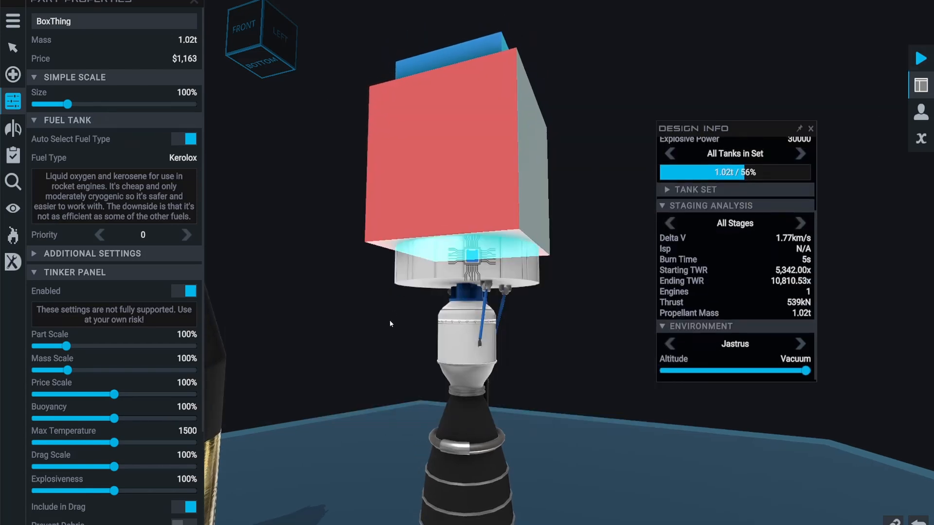
{"action": "scroll", "coordinate": [389, 323], "scroll_direction": "down", "scroll_amount": 5}
{"action": "left_click_drag", "start_coordinate": [297, 321], "coordinate": [903, 20]}
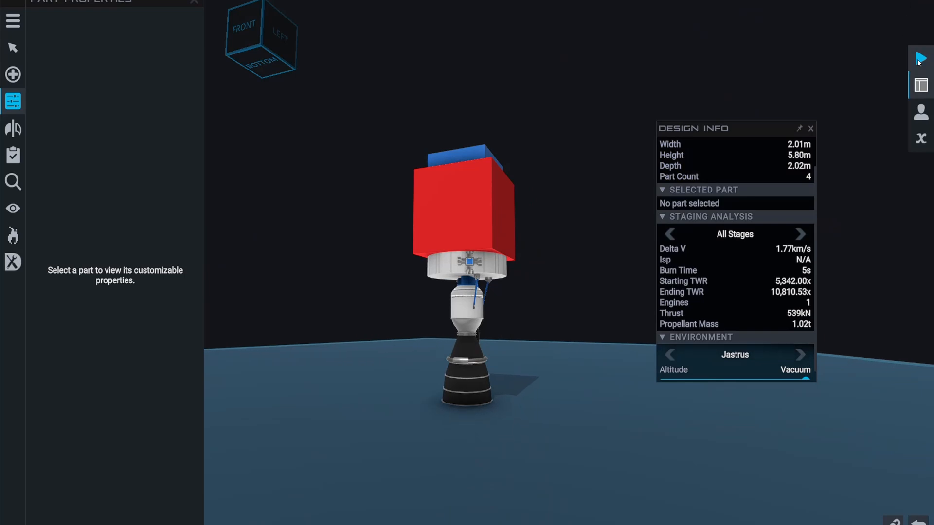
{"action": "left_click", "coordinate": [920, 59]}
{"action": "scroll", "coordinate": [340, 250], "scroll_direction": "down", "scroll_amount": 3}
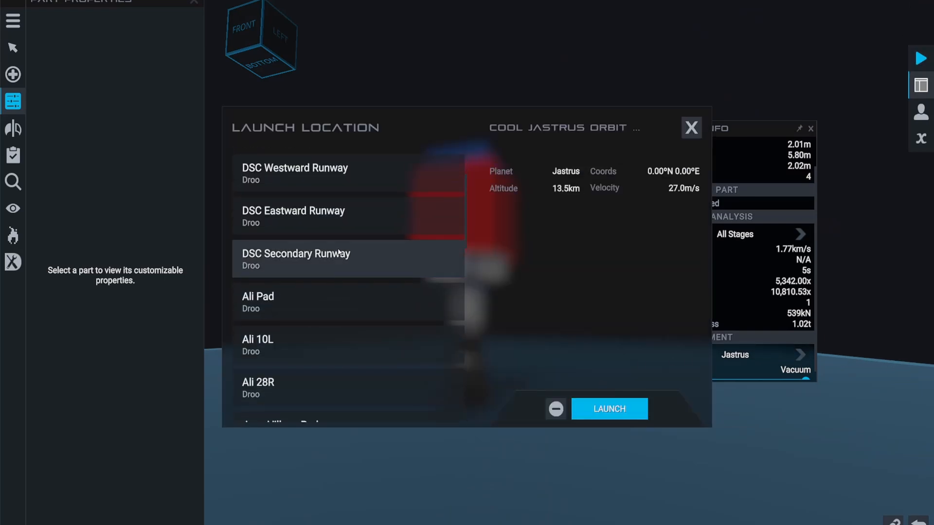
{"action": "scroll", "coordinate": [338, 253], "scroll_direction": "up", "scroll_amount": 3}
{"action": "scroll", "coordinate": [346, 253], "scroll_direction": "down", "scroll_amount": 3}
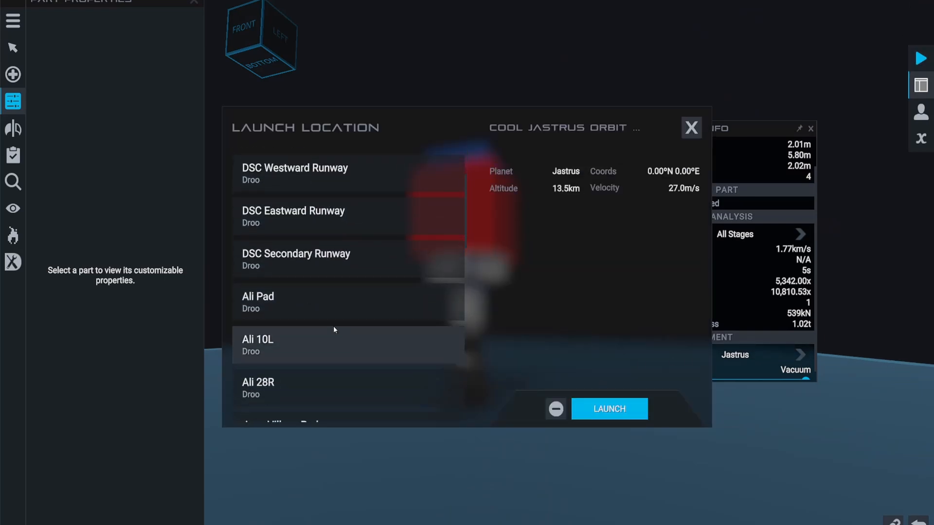
{"action": "left_click", "coordinate": [335, 312]}
{"action": "left_click", "coordinate": [631, 411]}
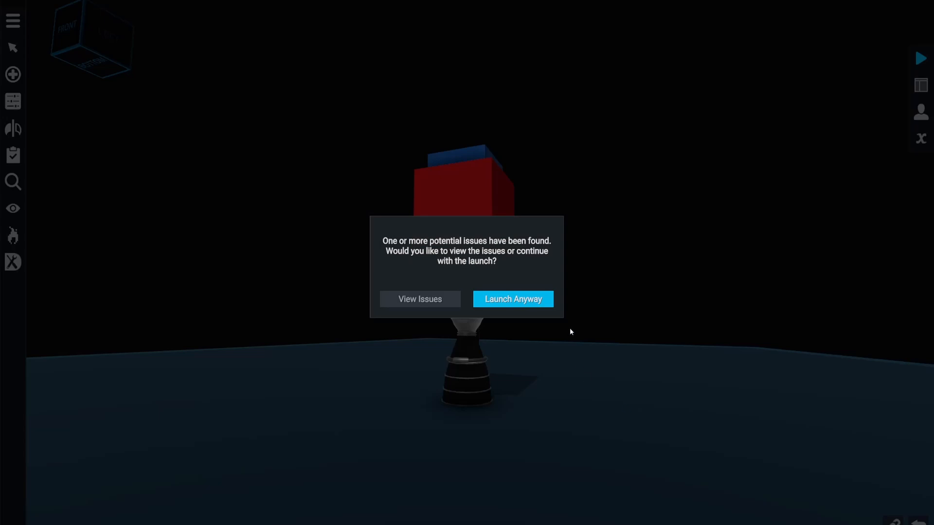
{"action": "left_click", "coordinate": [545, 304]}
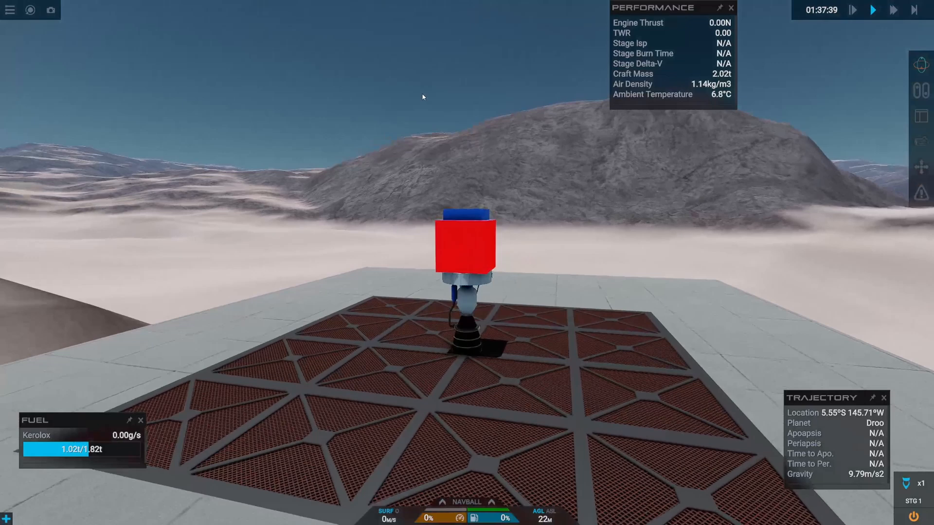
Step: Set the throttle to 100% and activate the first stage to lift the craft off the pad
{"action": "left_click_drag", "start_coordinate": [422, 97], "coordinate": [543, 194]}
{"action": "scroll", "coordinate": [544, 193], "scroll_direction": "up", "scroll_amount": 3}
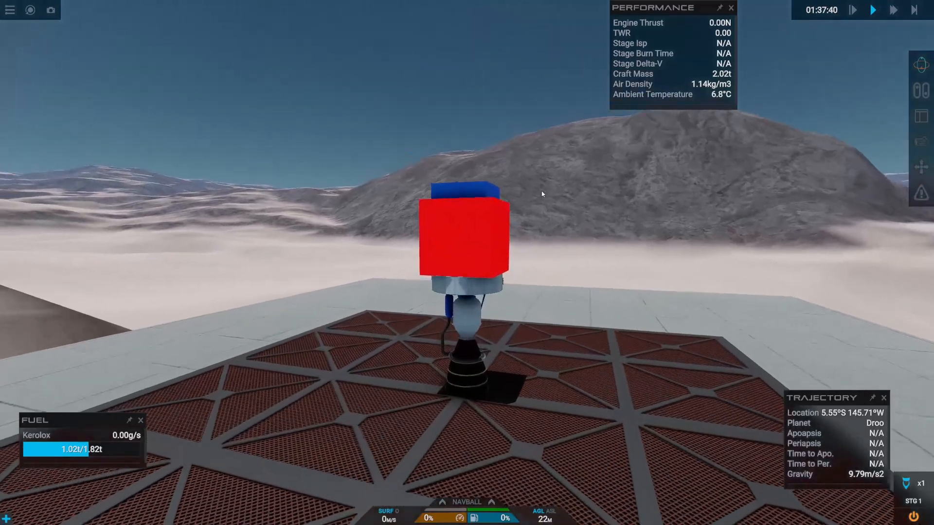
{"action": "left_click", "coordinate": [462, 219]}
{"action": "left_click_drag", "start_coordinate": [459, 213], "coordinate": [605, 219]}
{"action": "left_click", "coordinate": [610, 215]}
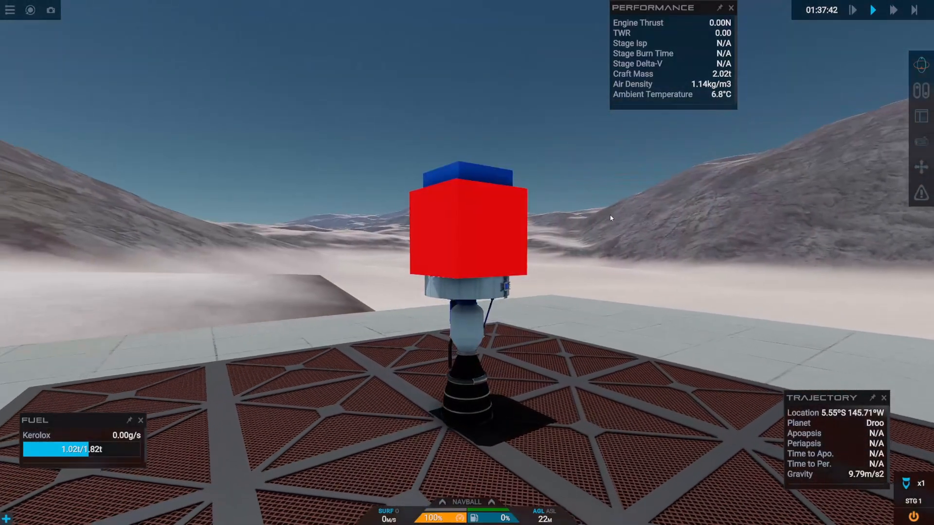
{"action": "key", "text": "z"}
{"action": "key", "text": "space"}
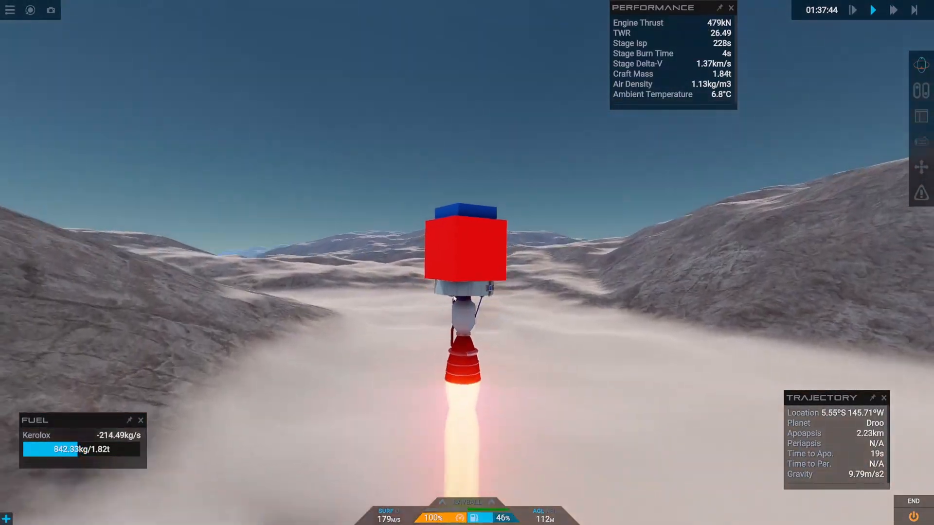
Step: Cut the throttle in flight and display the BoxThing's fuel information for the selected tank
{"action": "left_click", "coordinate": [468, 327]}
{"action": "left_click", "coordinate": [469, 321]}
{"action": "key", "text": "x"}
{"action": "left_click", "coordinate": [470, 279]}
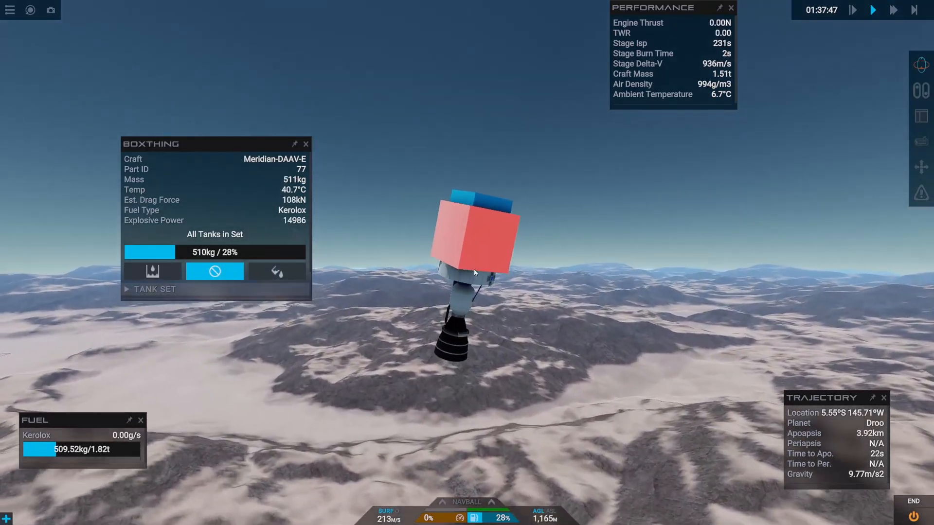
{"action": "left_click", "coordinate": [474, 272]}
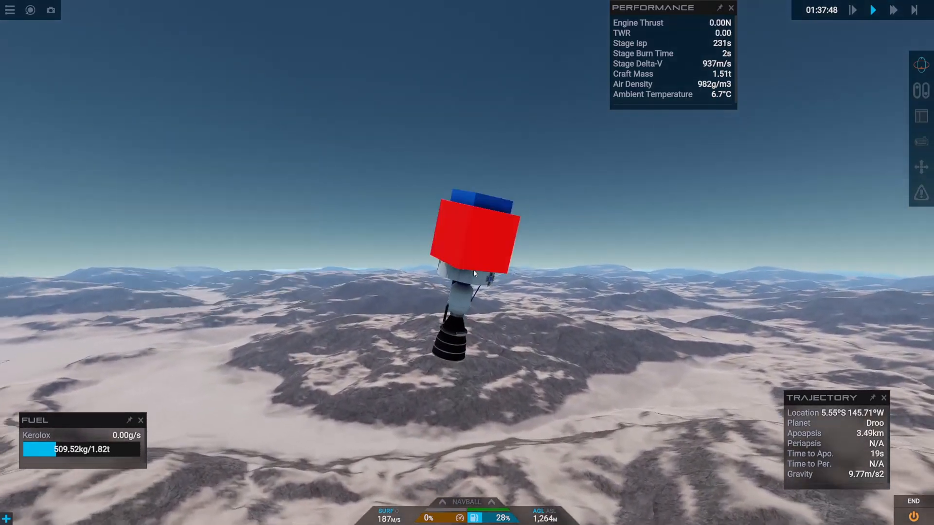
{"action": "left_click", "coordinate": [467, 272]}
{"action": "left_click", "coordinate": [470, 272]}
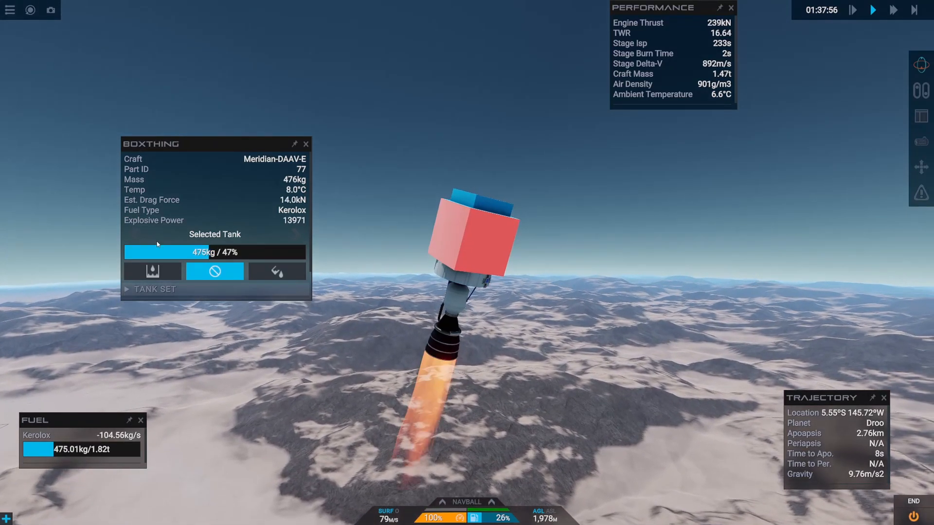
Step: Cut the throttle, return it to 100% to burn the remaining fuel, and inspect the BoxThing's fuel level
{"action": "key", "text": "x"}
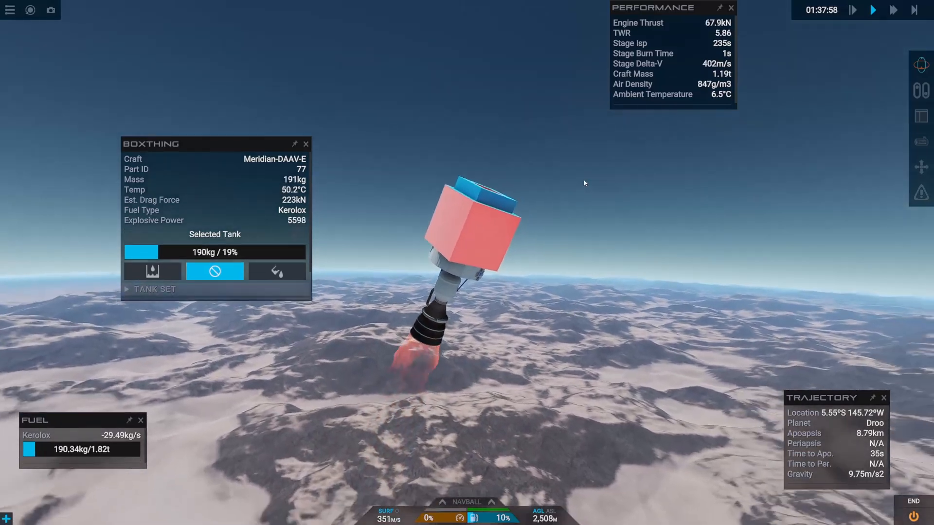
{"action": "key", "text": "z"}
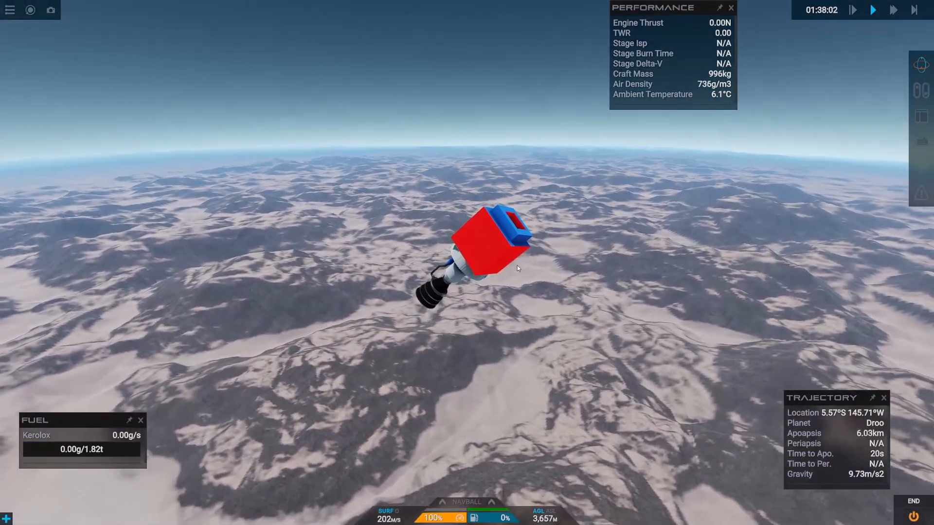
{"action": "left_click_drag", "start_coordinate": [517, 266], "coordinate": [443, 212]}
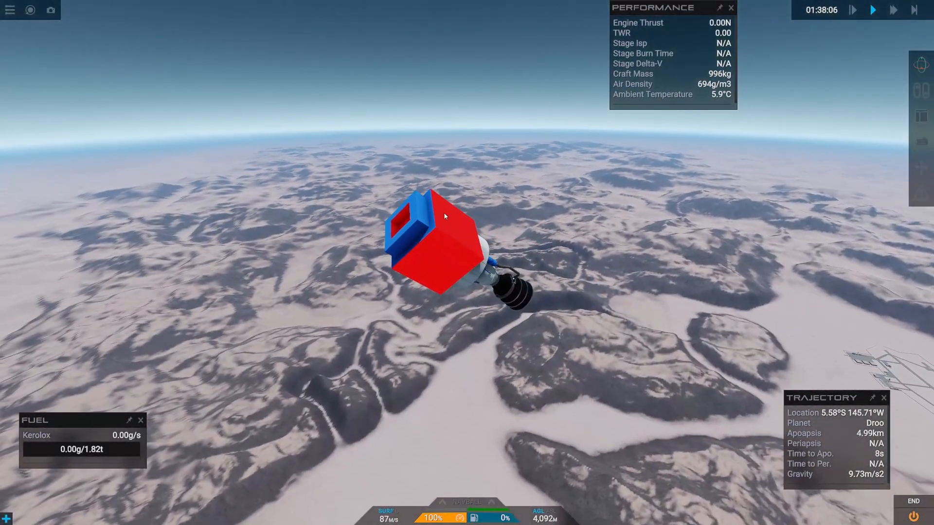
{"action": "left_click", "coordinate": [444, 213]}
{"action": "left_click_drag", "start_coordinate": [518, 210], "coordinate": [393, 8]}
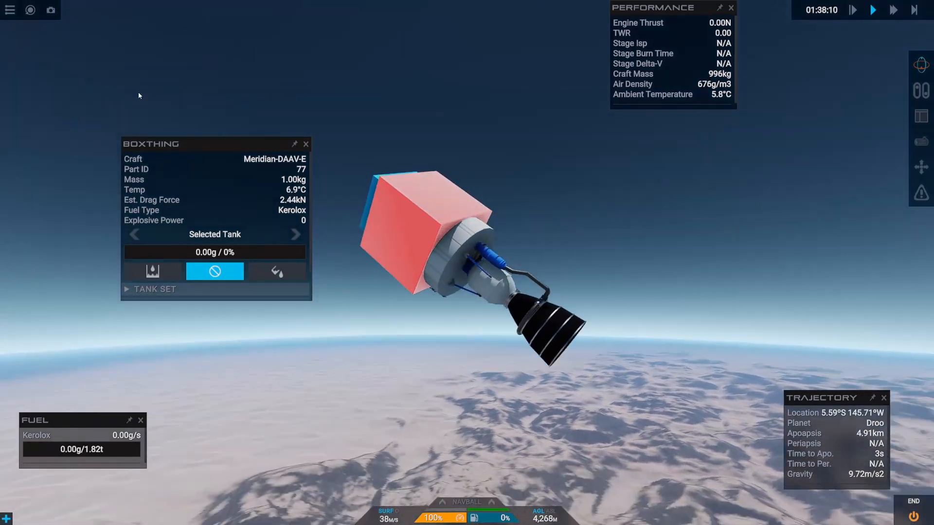
Step: End the test flight and exit the flight scene
{"action": "key", "text": "Escape"}
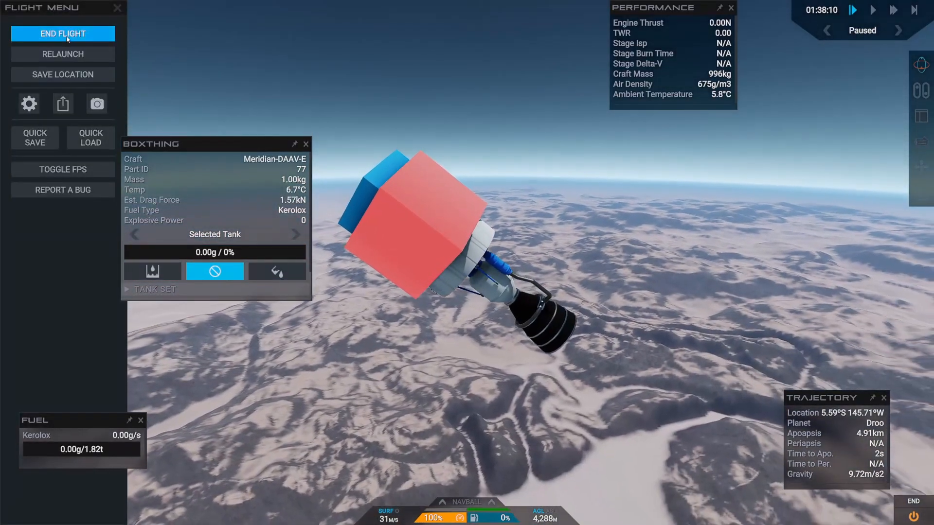
{"action": "left_click", "coordinate": [67, 39]}
{"action": "left_click", "coordinate": [475, 328]}
{"action": "left_click", "coordinate": [581, 298]}
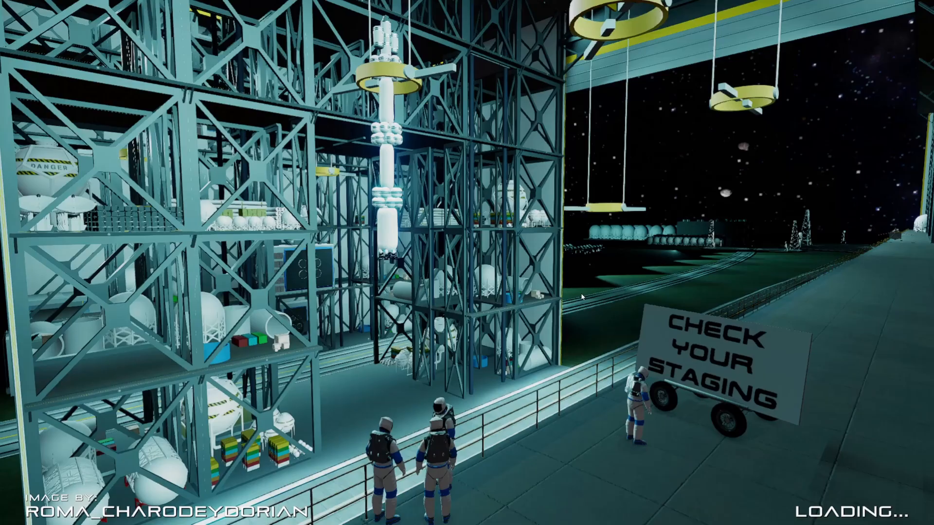